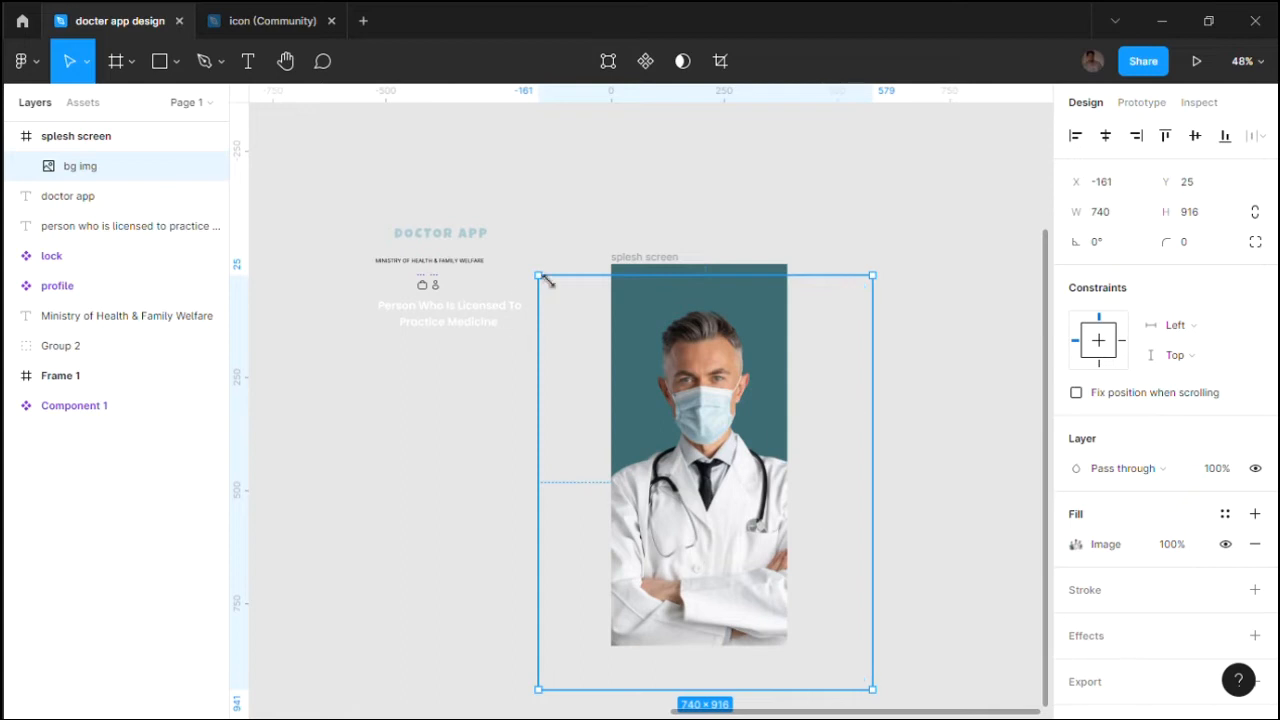
- Scale the bg img photo from its corner and position the doctor within the splash screen frame
{"action": "left_click_drag", "start_coordinate": [553, 288], "coordinate": [548, 281]}
{"action": "left_click_drag", "start_coordinate": [689, 486], "coordinate": [685, 500]}
- Draw a 390 × 844 rectangle covering the splash screen frame and fill it with black 000000 at 37% opacity
{"action": "left_click", "coordinate": [177, 61]}
{"action": "left_click", "coordinate": [150, 103]}
{"action": "mouse_move", "coordinate": [611, 264]}
{"action": "left_mouse_down"}
{"action": "mouse_move", "coordinate": [729, 450]}
{"action": "mouse_move", "coordinate": [799, 661]}
{"action": "left_mouse_up"}
{"action": "left_click", "coordinate": [1076, 544]}
{"action": "left_click_drag", "start_coordinate": [880, 301], "coordinate": [764, 156]}
{"action": "left_click_drag", "start_coordinate": [1020, 524], "coordinate": [972, 524]}
{"action": "left_click_drag", "start_coordinate": [887, 465], "coordinate": [800, 580]}
{"action": "left_click_drag", "start_coordinate": [971, 524], "coordinate": [932, 525]}
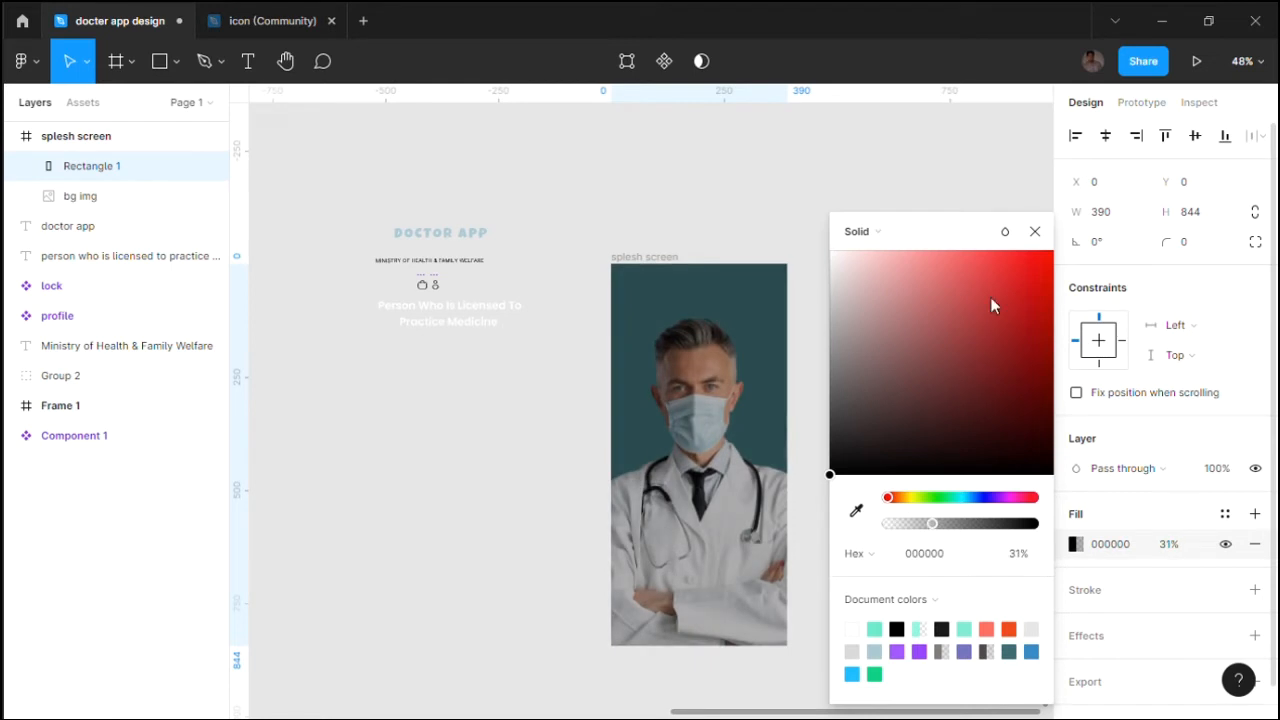
{"action": "left_click", "coordinate": [1034, 232]}
- Move the DOCTOR APP title into the splash screen frame and place it horizontally centred above the doctor's head at Y 68
{"action": "left_click", "coordinate": [456, 231]}
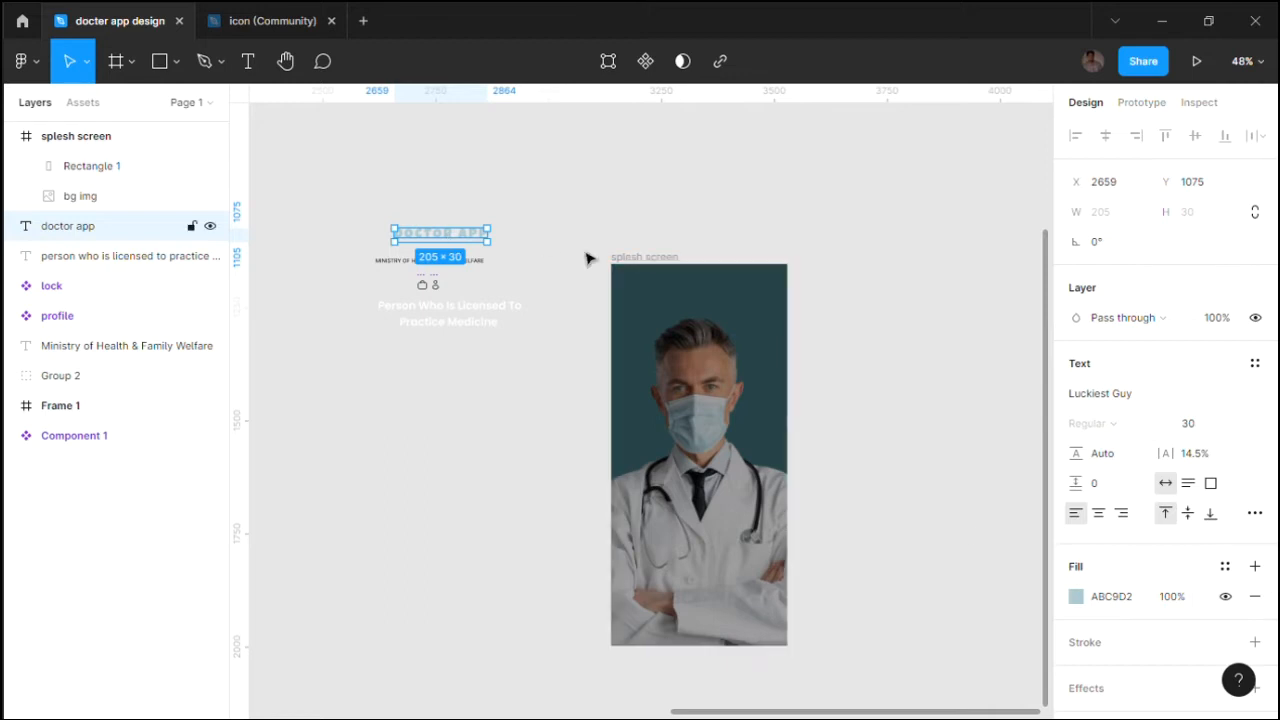
{"action": "key", "text": "ctrl+x"}
{"action": "left_click", "coordinate": [640, 257]}
{"action": "key", "text": "ctrl+v"}
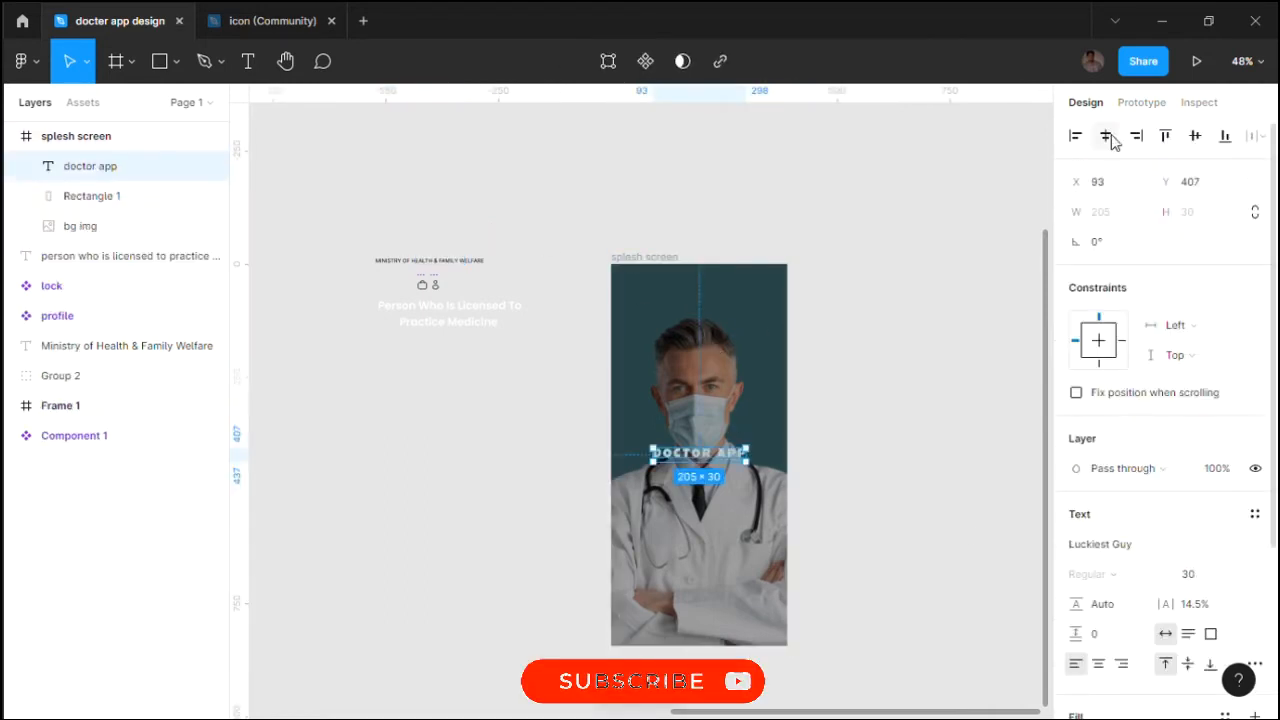
{"action": "left_click_drag", "start_coordinate": [722, 462], "coordinate": [720, 305]}
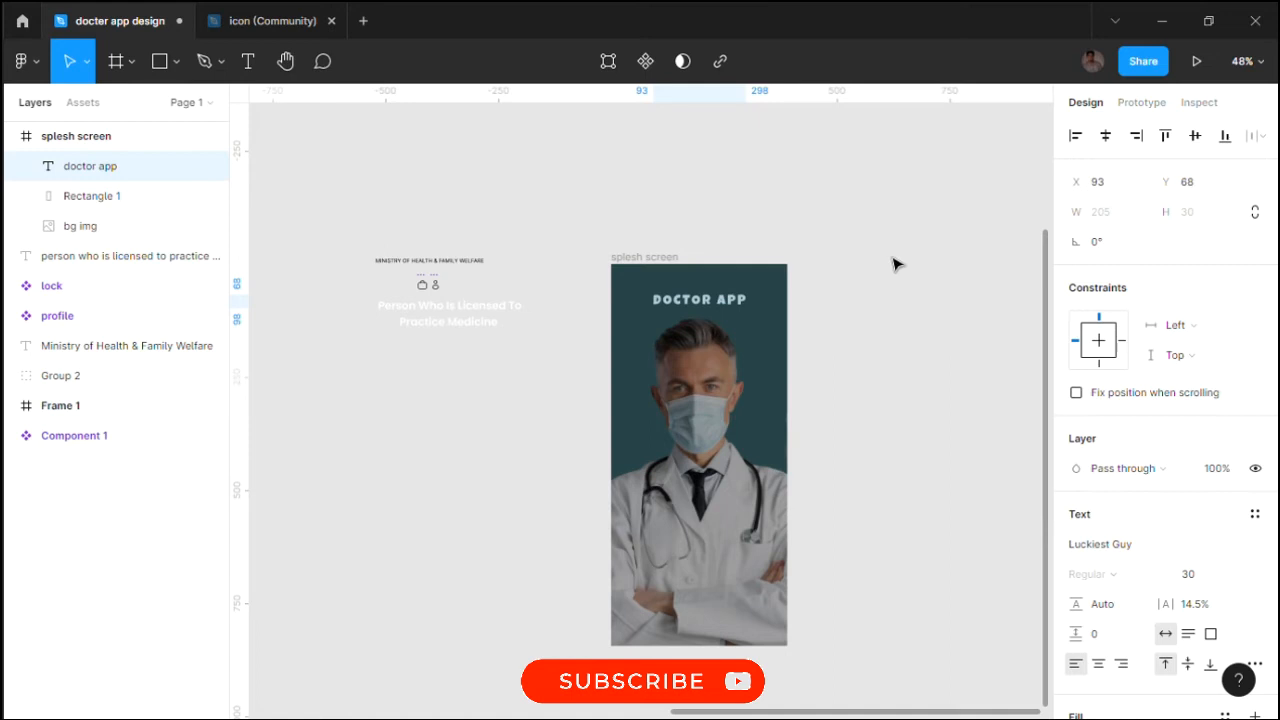
{"action": "key", "text": "Escape"}
- Recolour the DOCTOR APP title to a lighter, muted shade of teal sampled from the frame's background
{"action": "left_click", "coordinate": [721, 305]}
{"action": "key", "text": "i"}
{"action": "left_click", "coordinate": [780, 450]}
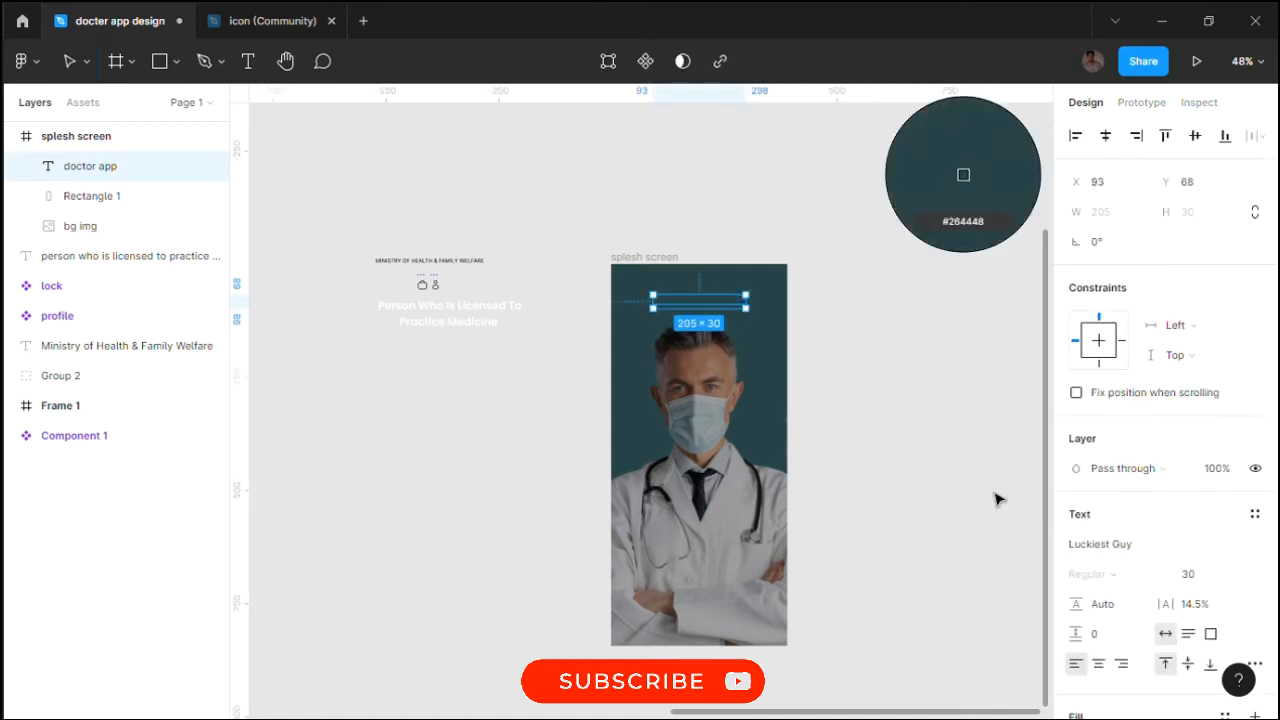
{"action": "scroll", "coordinate": [1080, 590], "scroll_direction": "down", "scroll_amount": 1}
{"action": "left_click", "coordinate": [1076, 622]}
{"action": "left_click_drag", "start_coordinate": [938, 382], "coordinate": [908, 372]}
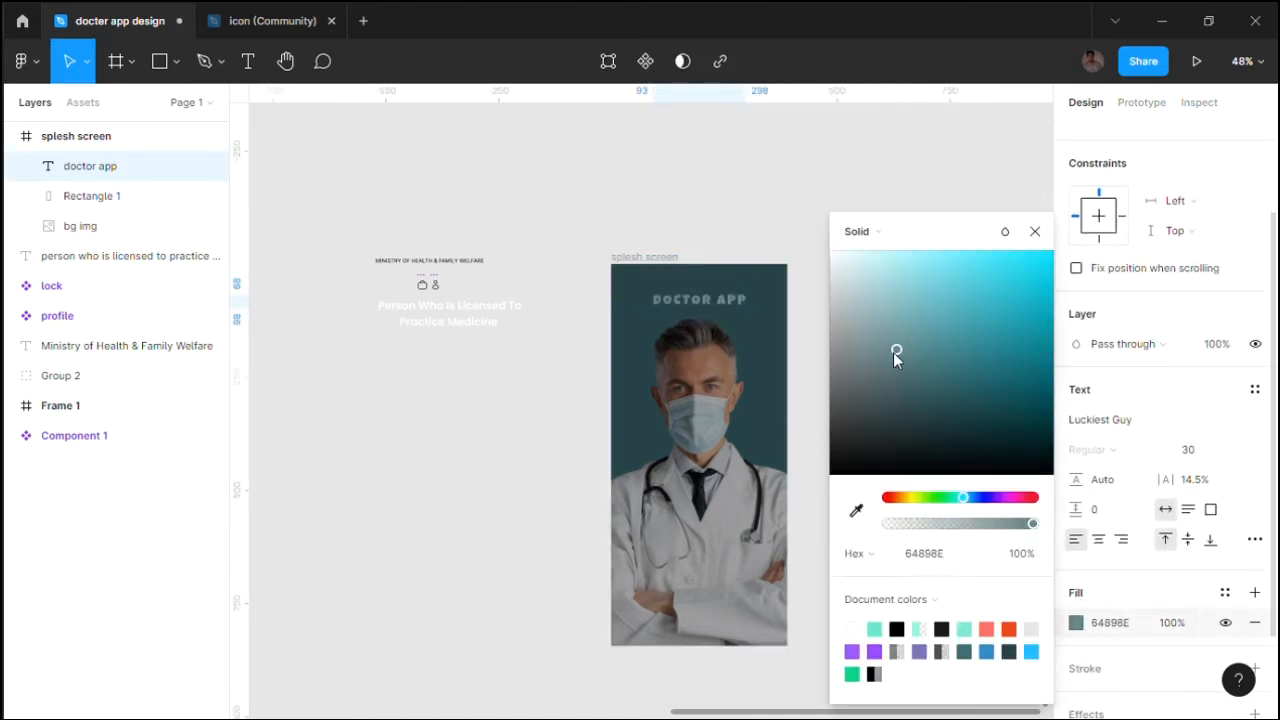
{"action": "left_click", "coordinate": [1035, 231]}
- Move the "Person Who Is Licensed To Practice Medicine" text into the splash screen frame, horizontally centred over the doctor's folded arms
{"action": "left_click", "coordinate": [429, 315]}
{"action": "key", "text": "Delete"}
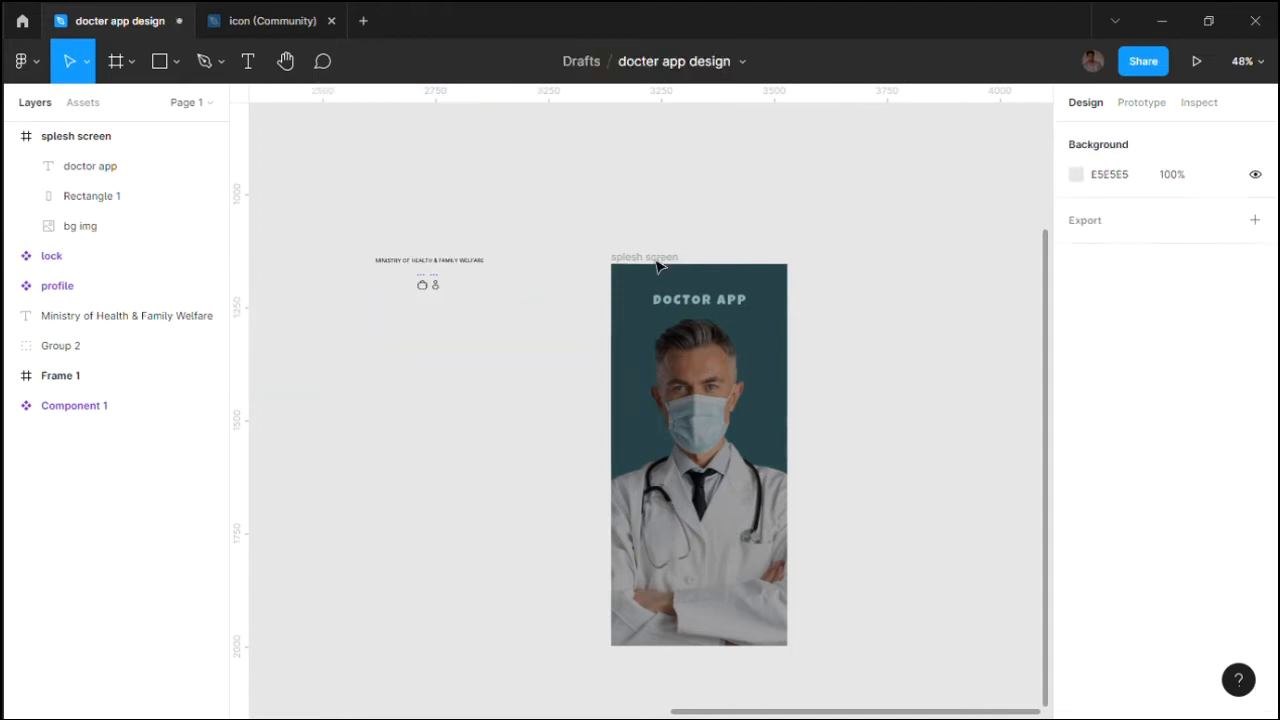
{"action": "left_click", "coordinate": [644, 257]}
{"action": "key", "text": "ctrl+v"}
{"action": "scroll", "coordinate": [739, 531], "scroll_direction": "down", "scroll_amount": 1}
{"action": "left_click_drag", "start_coordinate": [736, 255], "coordinate": [729, 523]}
{"action": "key", "text": "Escape"}
{"action": "scroll", "coordinate": [715, 470], "scroll_direction": "up", "scroll_amount": 3}
{"action": "left_click", "coordinate": [1105, 136]}
{"action": "left_click", "coordinate": [998, 389]}
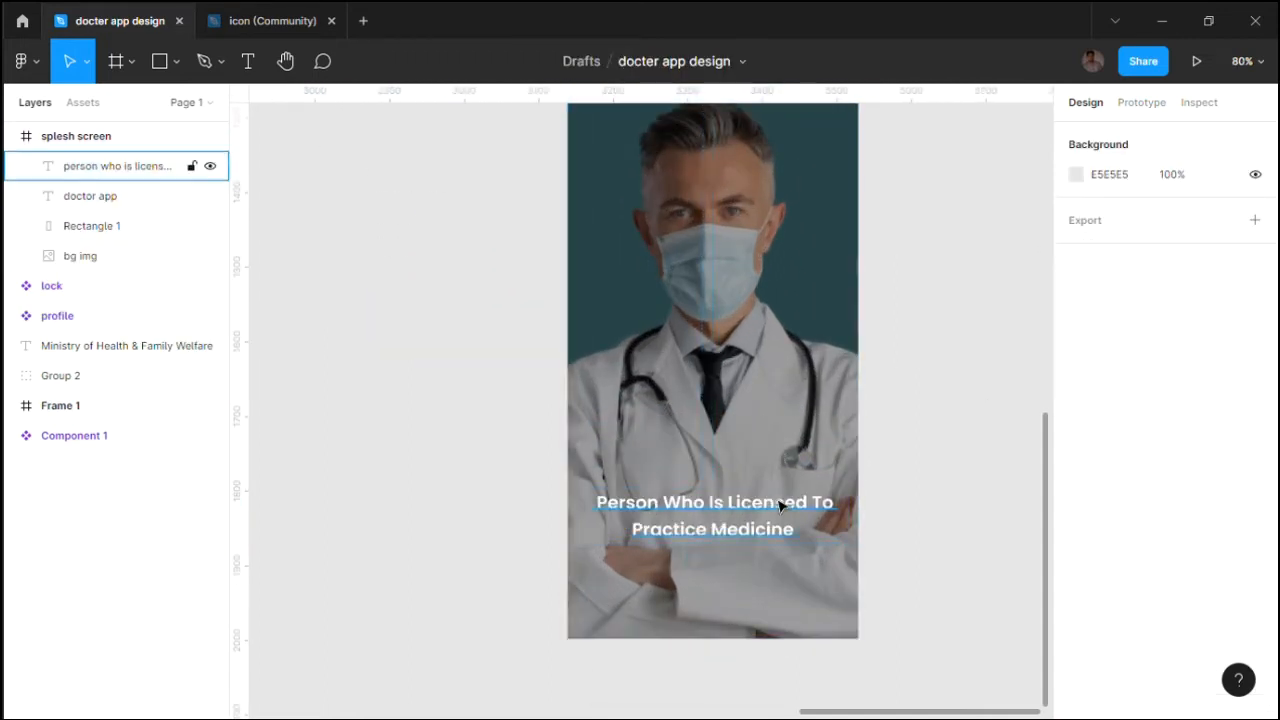
{"action": "left_click", "coordinate": [780, 501]}
{"action": "scroll", "coordinate": [780, 461], "scroll_direction": "down", "scroll_amount": 3}
- Change the overlay rectangle's fill to a linear gradient from transparent white at its upper end to 100% black 000000 at its lower end
{"action": "left_click", "coordinate": [92, 226]}
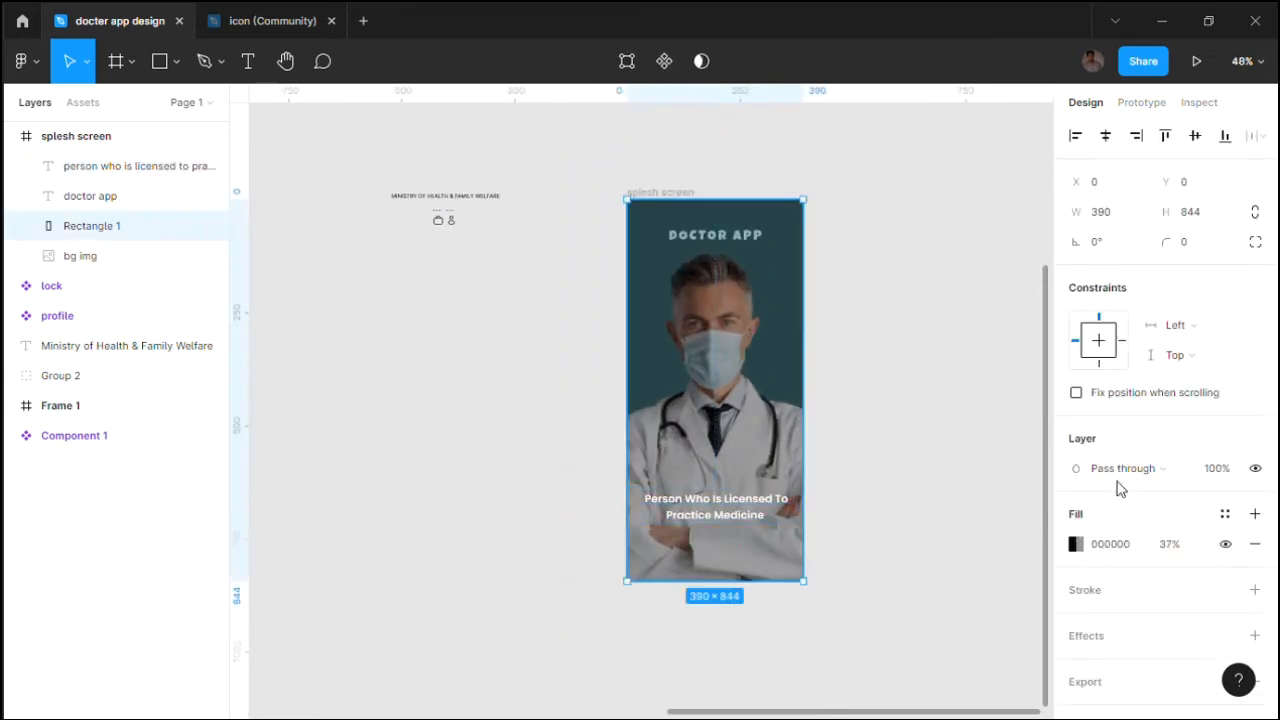
{"action": "left_click", "coordinate": [1076, 544]}
{"action": "left_click", "coordinate": [860, 231]}
{"action": "left_click", "coordinate": [875, 258]}
{"action": "left_click", "coordinate": [850, 212]}
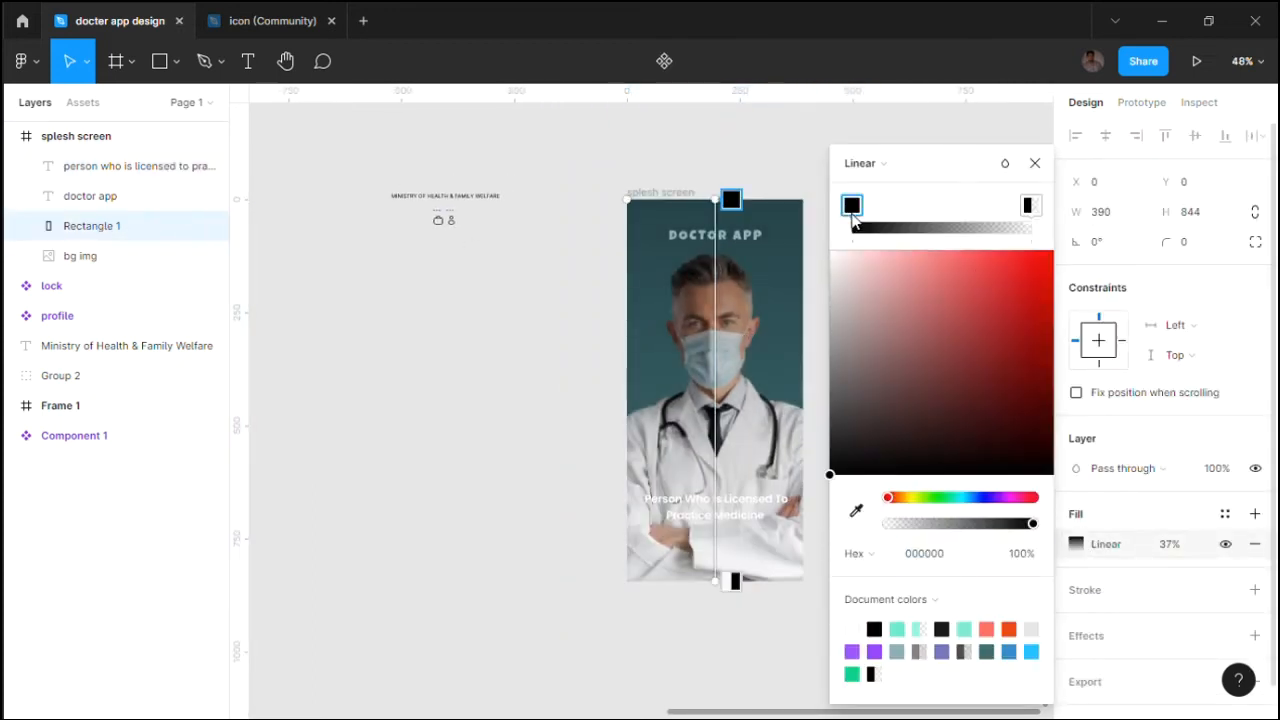
{"action": "left_click_drag", "start_coordinate": [880, 299], "coordinate": [737, 148]}
{"action": "left_click_drag", "start_coordinate": [898, 521], "coordinate": [878, 521]}
{"action": "left_click", "coordinate": [1031, 206]}
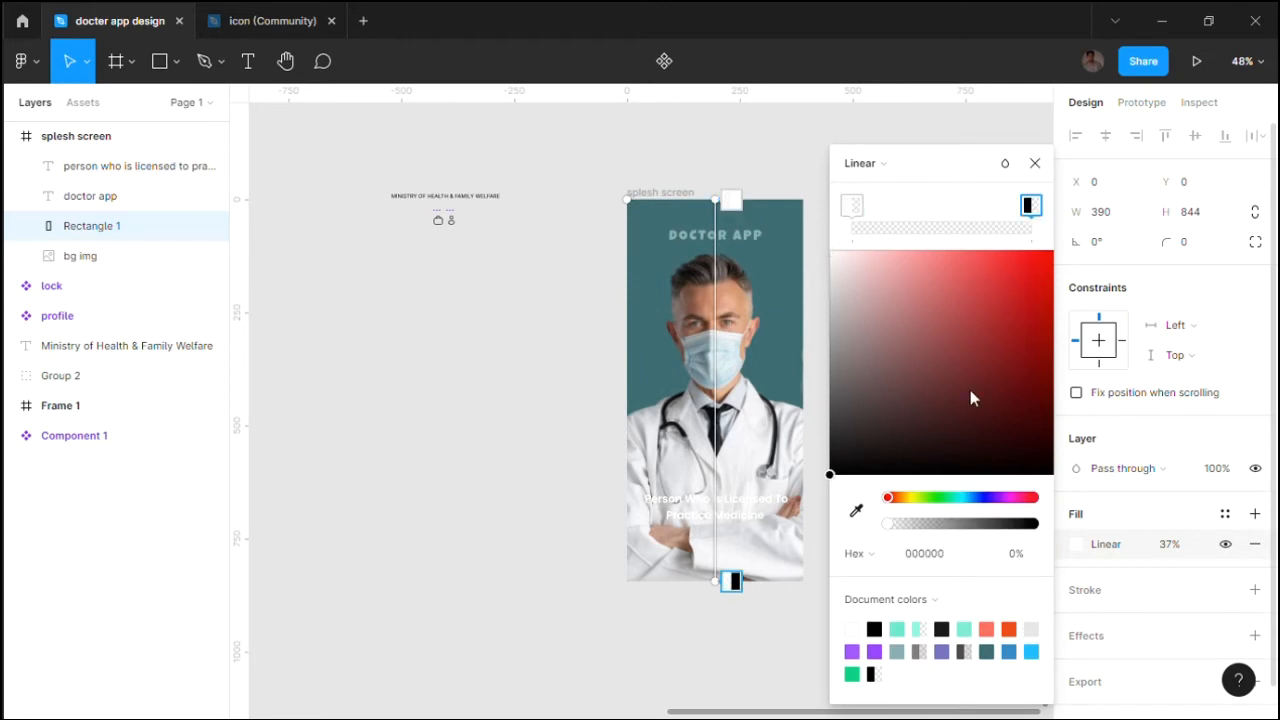
{"action": "left_click_drag", "start_coordinate": [957, 523], "coordinate": [1158, 506]}
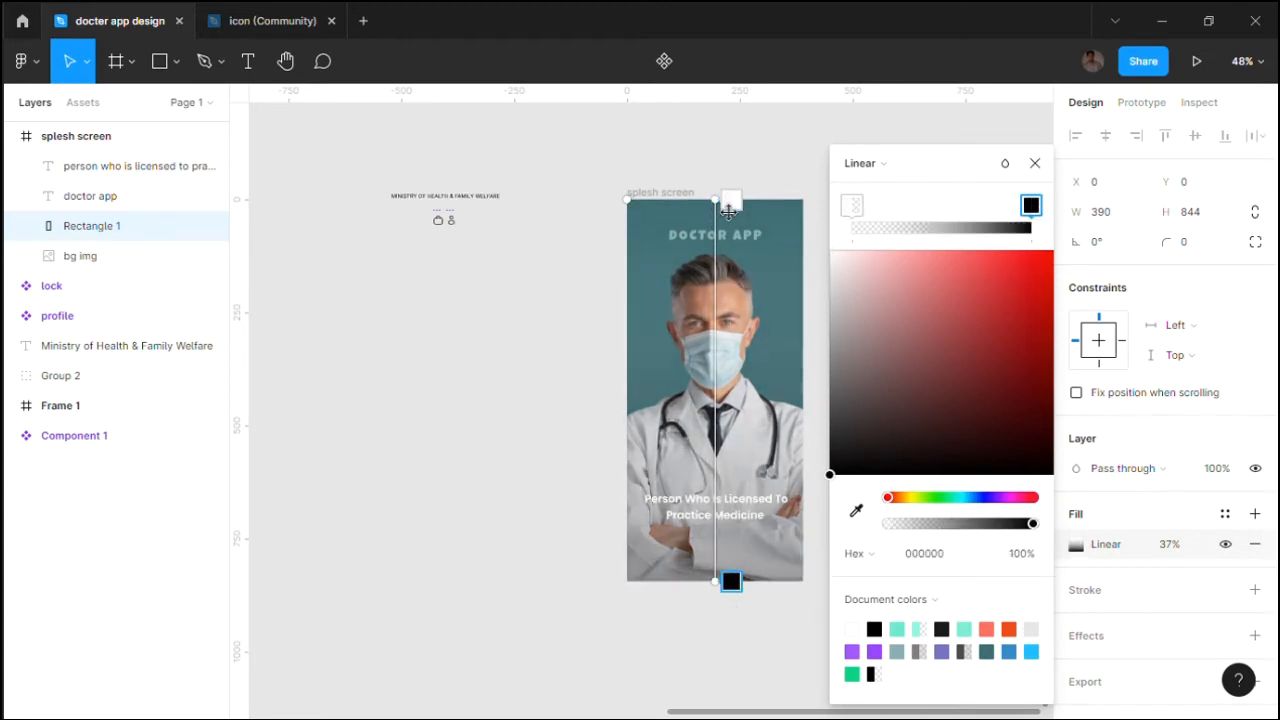
- Adjust the gradient to run from mid-frame to just above the lower edge, and move the tagline down to Y 669
{"action": "left_click_drag", "start_coordinate": [728, 210], "coordinate": [722, 390]}
{"action": "left_click_drag", "start_coordinate": [733, 580], "coordinate": [730, 526]}
{"action": "left_click", "coordinate": [1035, 163]}
{"action": "left_click", "coordinate": [730, 514]}
{"action": "left_click", "coordinate": [517, 282]}
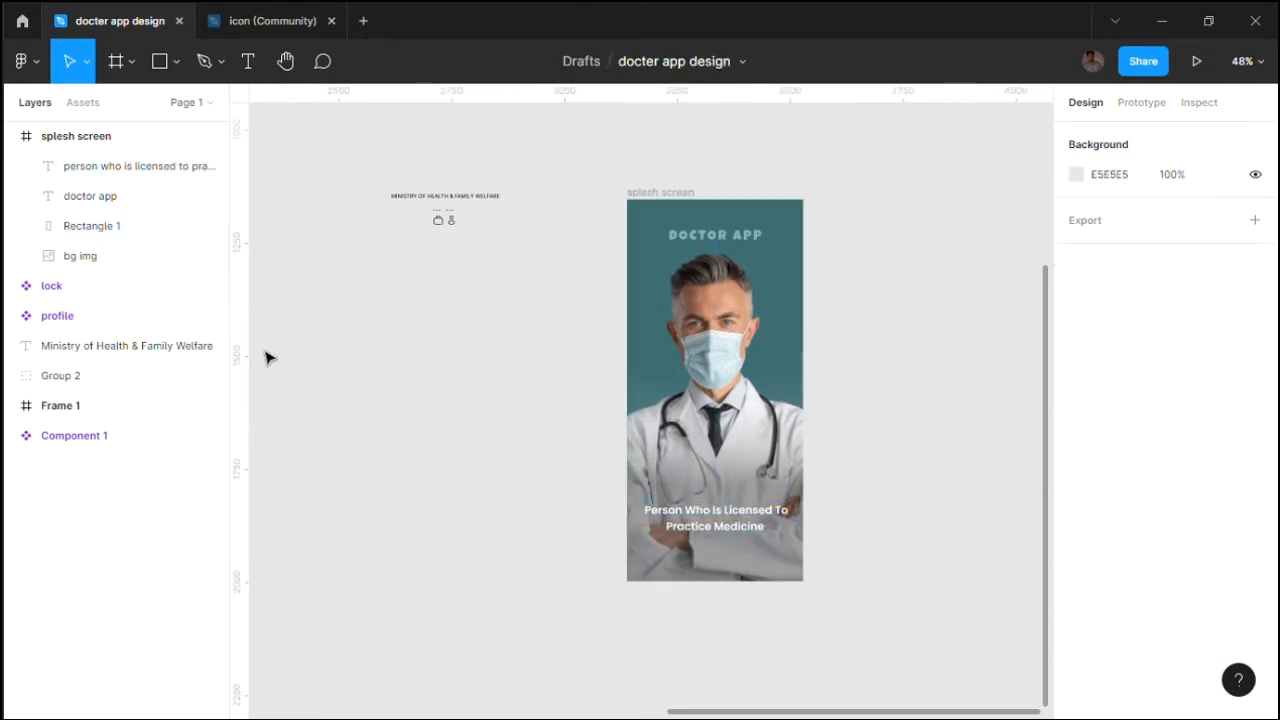
- Draw a 284 × 57 button rectangle with corner radius 7 below the tagline and centre it horizontally at X 53
{"action": "key", "text": "r"}
{"action": "scroll", "coordinate": [606, 520], "scroll_direction": "up", "scroll_amount": 5}
{"action": "left_click_drag", "start_coordinate": [607, 526], "coordinate": [906, 594]}
{"action": "scroll", "coordinate": [666, 563], "scroll_direction": "up", "scroll_amount": 7}
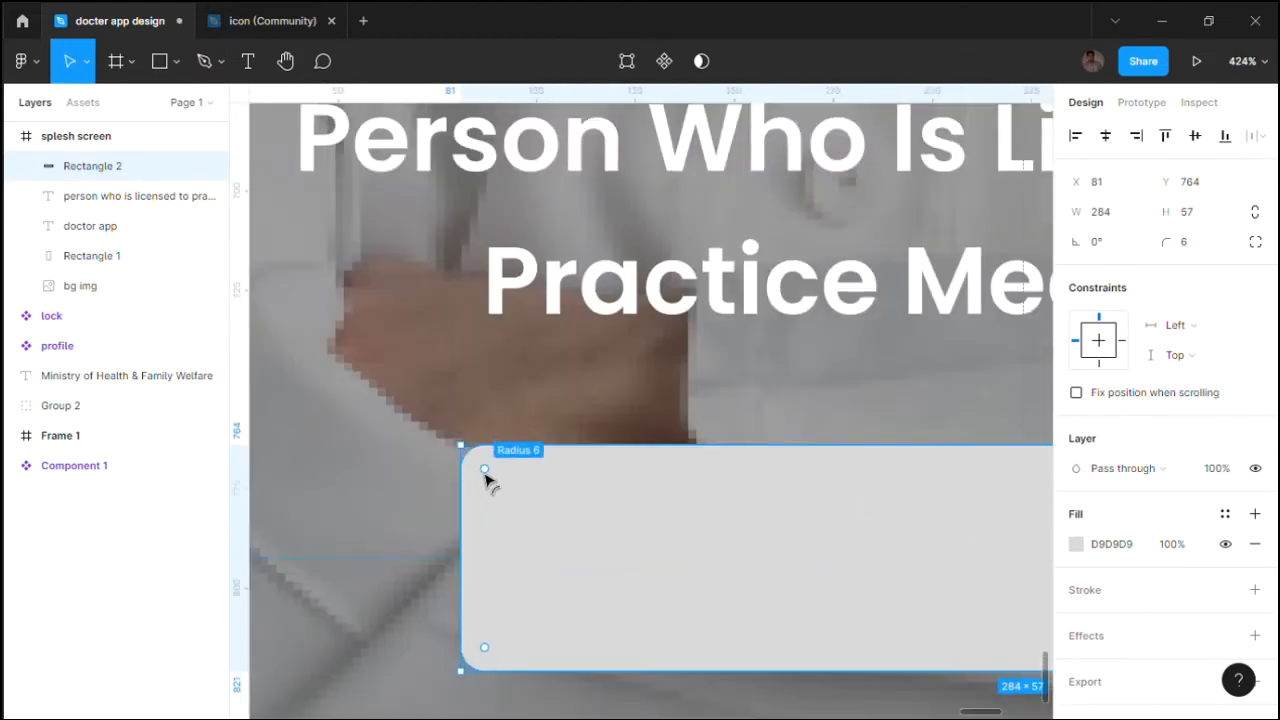
{"action": "scroll", "coordinate": [486, 481], "scroll_direction": "down", "scroll_amount": 10}
{"action": "left_click", "coordinate": [880, 443]}
{"action": "left_click", "coordinate": [693, 601]}
- Fill the button rectangle with black 000000
{"action": "left_click", "coordinate": [1076, 544]}
{"action": "left_click_drag", "start_coordinate": [909, 443], "coordinate": [768, 607]}
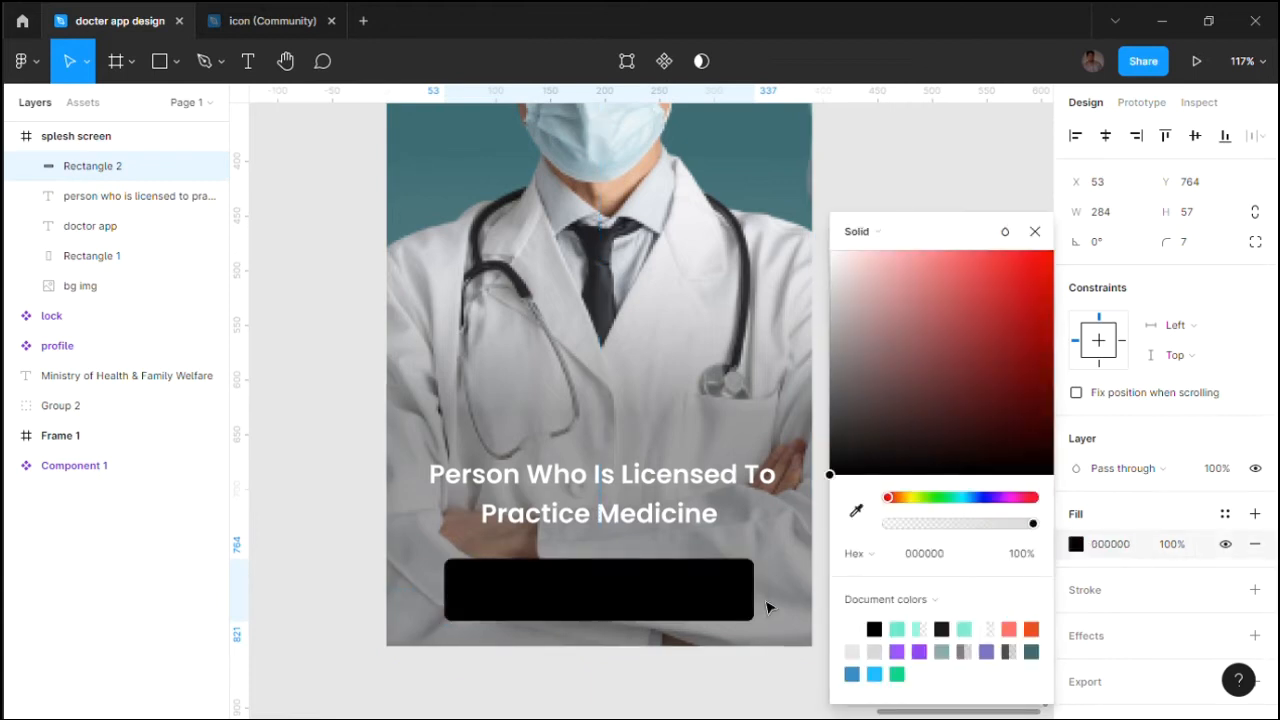
{"action": "left_click", "coordinate": [1035, 231]}
- Add a Background blur effect to the button rectangle and set its layer opacity to 30%
{"action": "left_click", "coordinate": [1255, 590]}
{"action": "left_click", "coordinate": [1255, 620]}
{"action": "left_click", "coordinate": [1255, 635]}
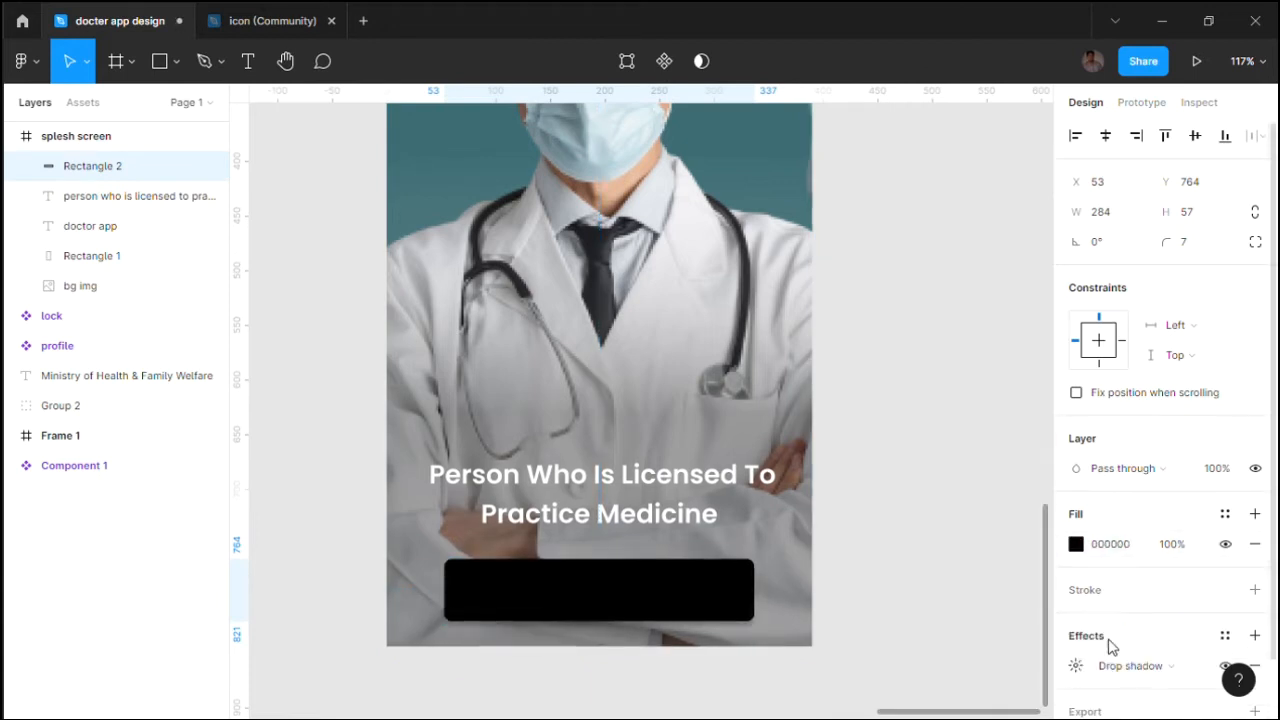
{"action": "scroll", "coordinate": [1110, 645], "scroll_direction": "down", "scroll_amount": 2}
{"action": "left_click", "coordinate": [1140, 603]}
{"action": "left_click", "coordinate": [1150, 649]}
{"action": "type", "text": "30"}
- Set the button rectangle's background blur amount to 14
{"action": "left_click", "coordinate": [925, 512]}
{"action": "left_click", "coordinate": [691, 597]}
{"action": "left_click", "coordinate": [1076, 603]}
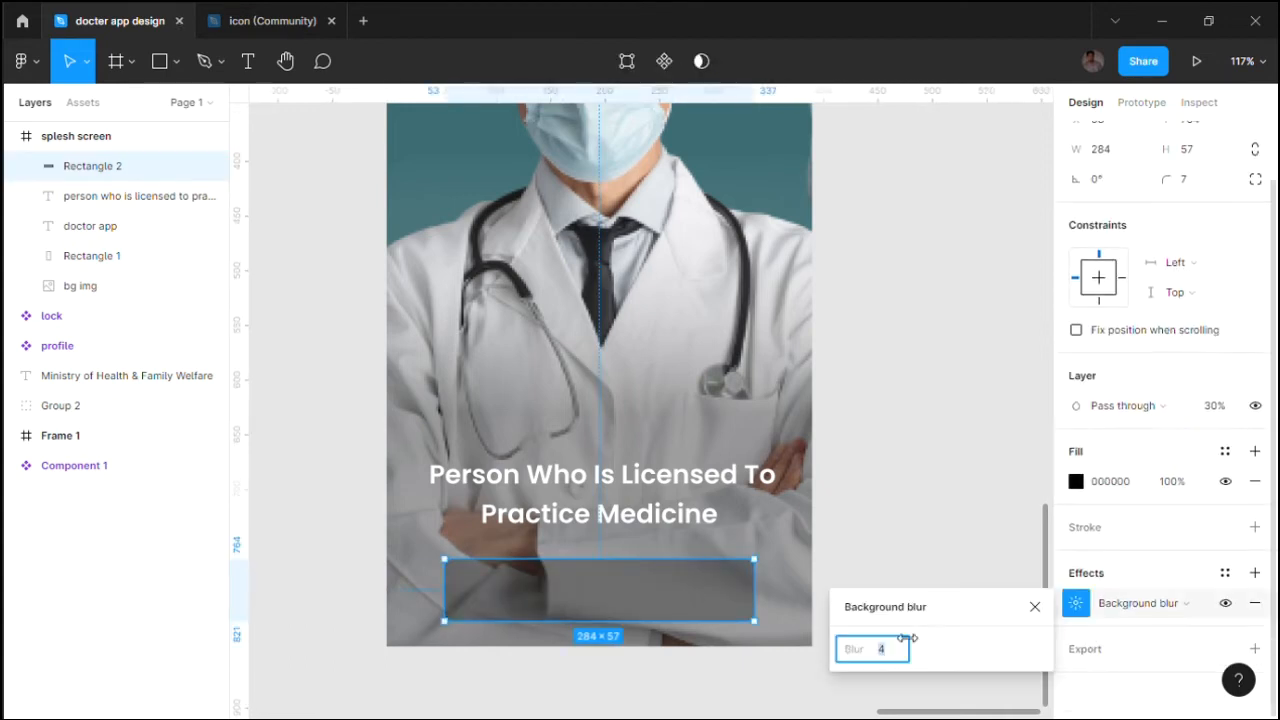
{"action": "type", "text": "14"}
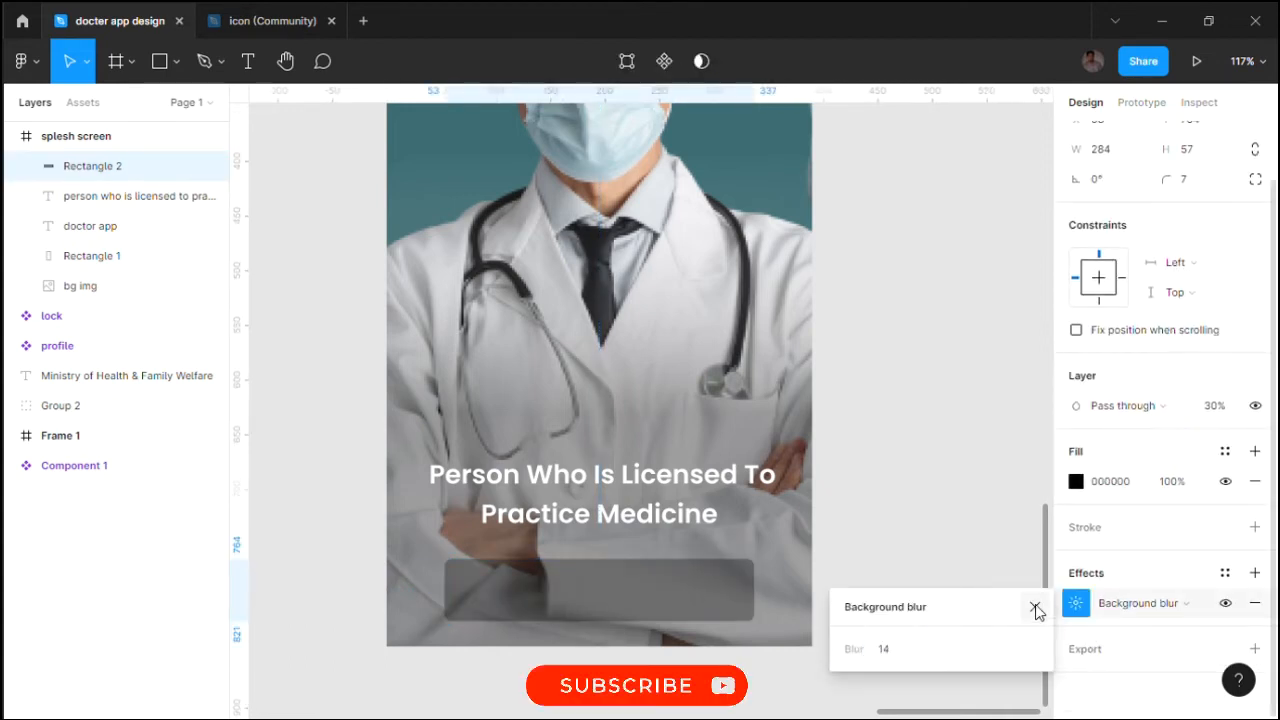
{"action": "left_click", "coordinate": [1036, 610]}
- Fill the button rectangle with teal 3E6D74 sampled from the photo's background and set its layer opacity to 50%
{"action": "left_click", "coordinate": [1076, 481]}
{"action": "left_click_drag", "start_coordinate": [833, 280], "coordinate": [814, 243]}
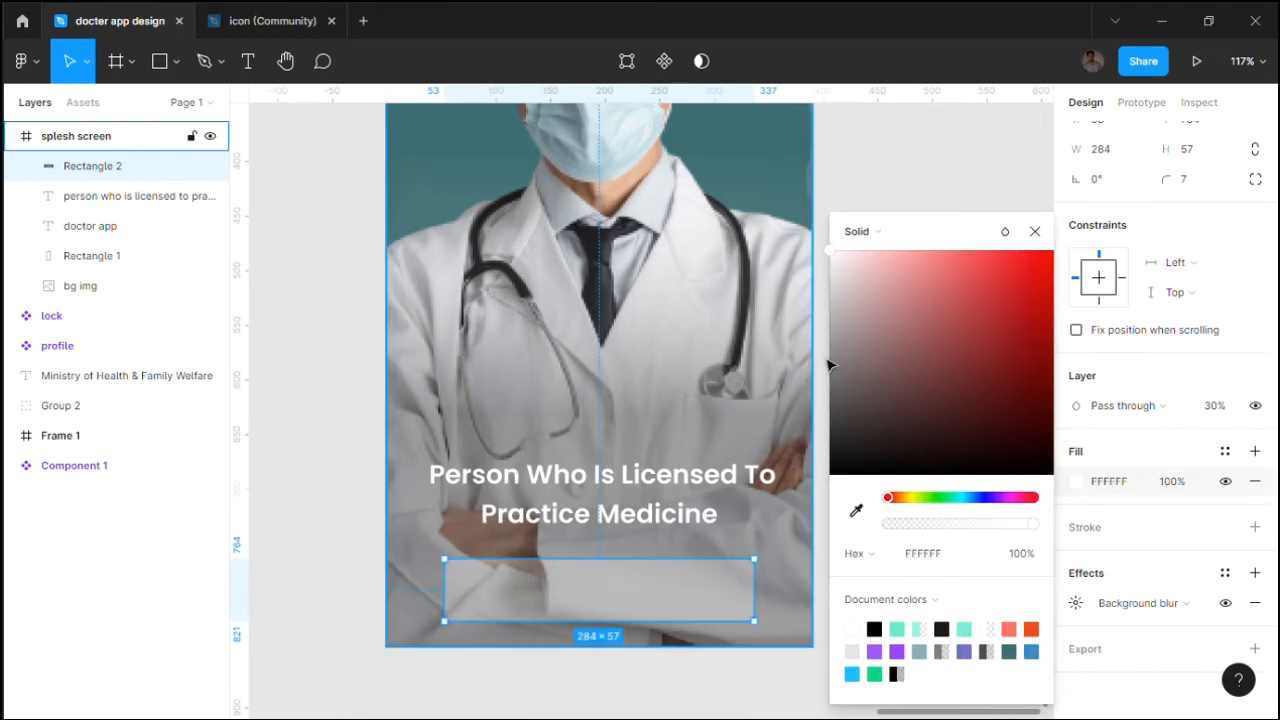
{"action": "left_click", "coordinate": [755, 228]}
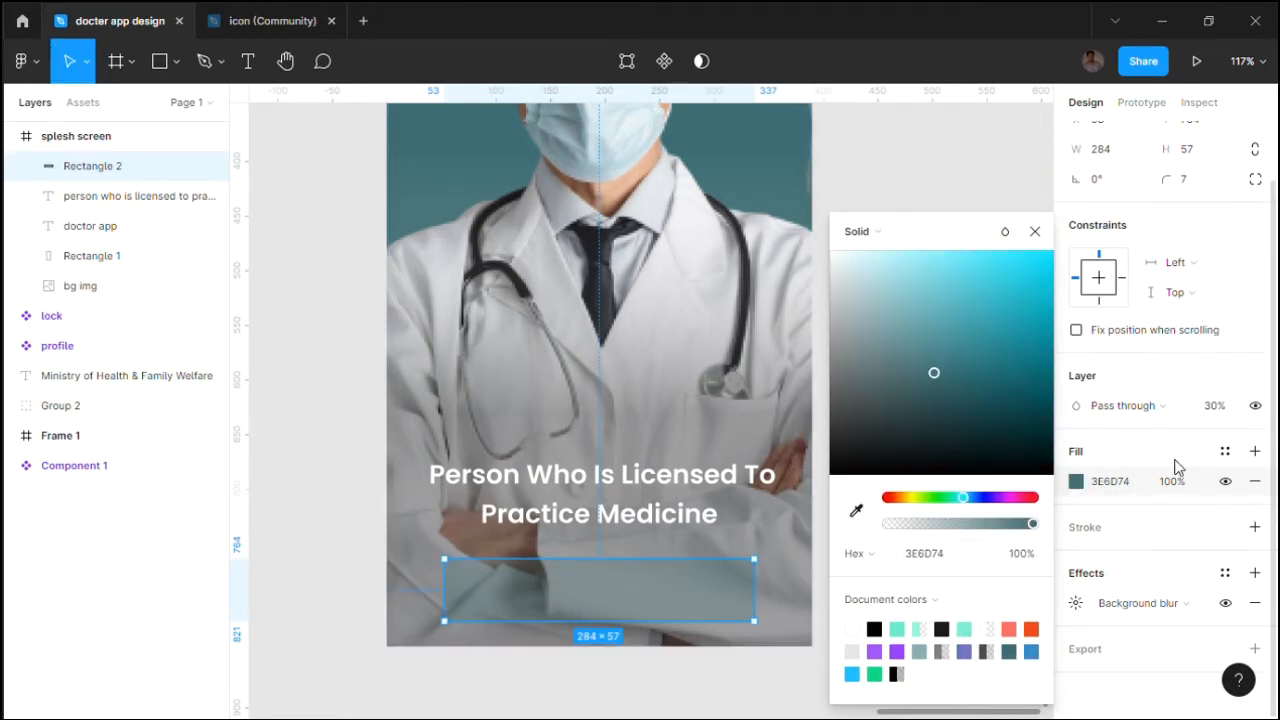
{"action": "left_click", "coordinate": [1198, 218]}
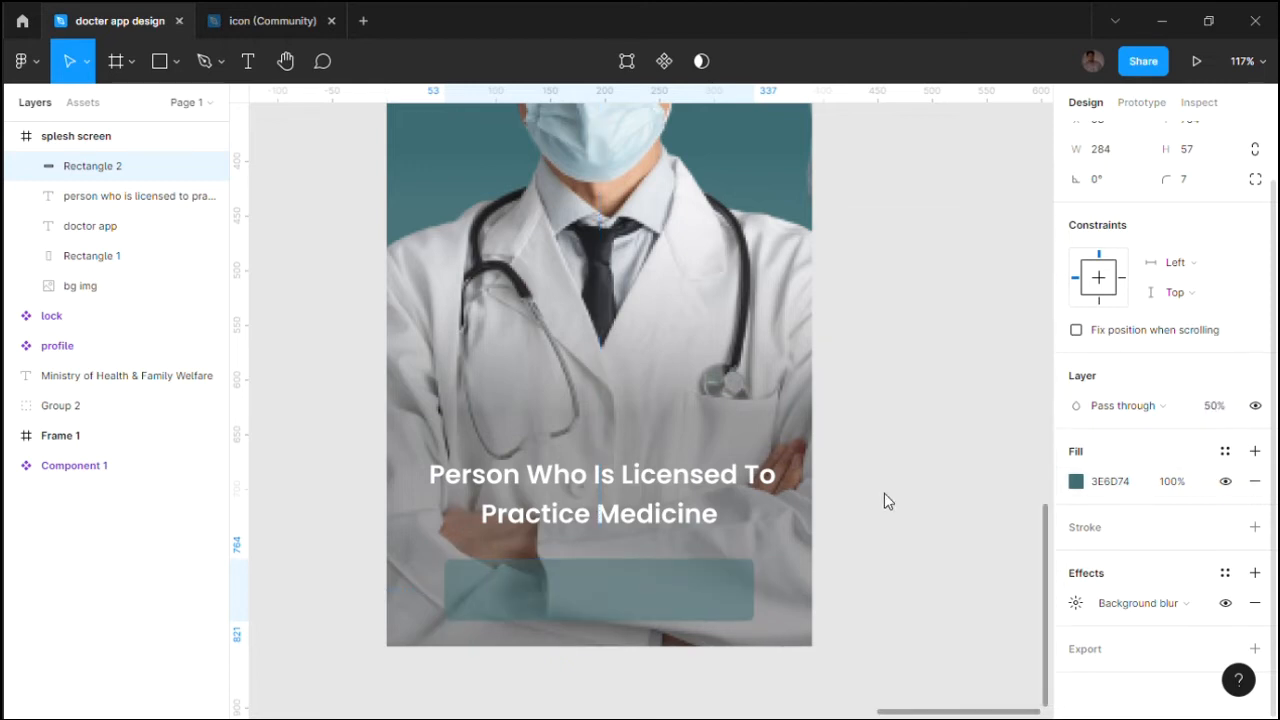
- Try a layer opacity of 20% on the button rectangle and settle on 35%
{"action": "left_click", "coordinate": [1076, 603]}
{"action": "left_click", "coordinate": [1218, 408]}
{"action": "type", "text": "20"}
{"action": "left_click", "coordinate": [900, 395]}
{"action": "left_click", "coordinate": [690, 590]}
{"action": "left_click", "coordinate": [1218, 472]}
{"action": "type", "text": "35"}
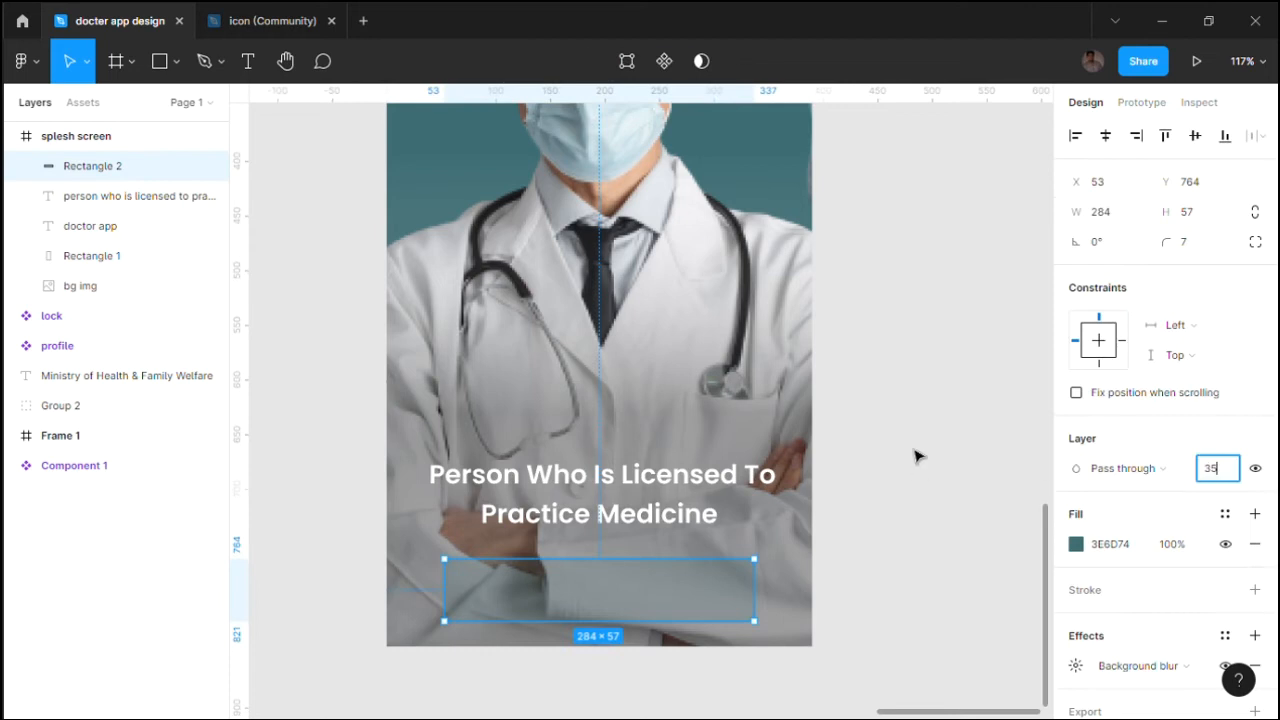
{"action": "left_click", "coordinate": [918, 456]}
- Duplicate the tagline beside the frame, change its text to "gets start", and set it to auto width at font size 20
{"action": "left_click", "coordinate": [620, 522]}
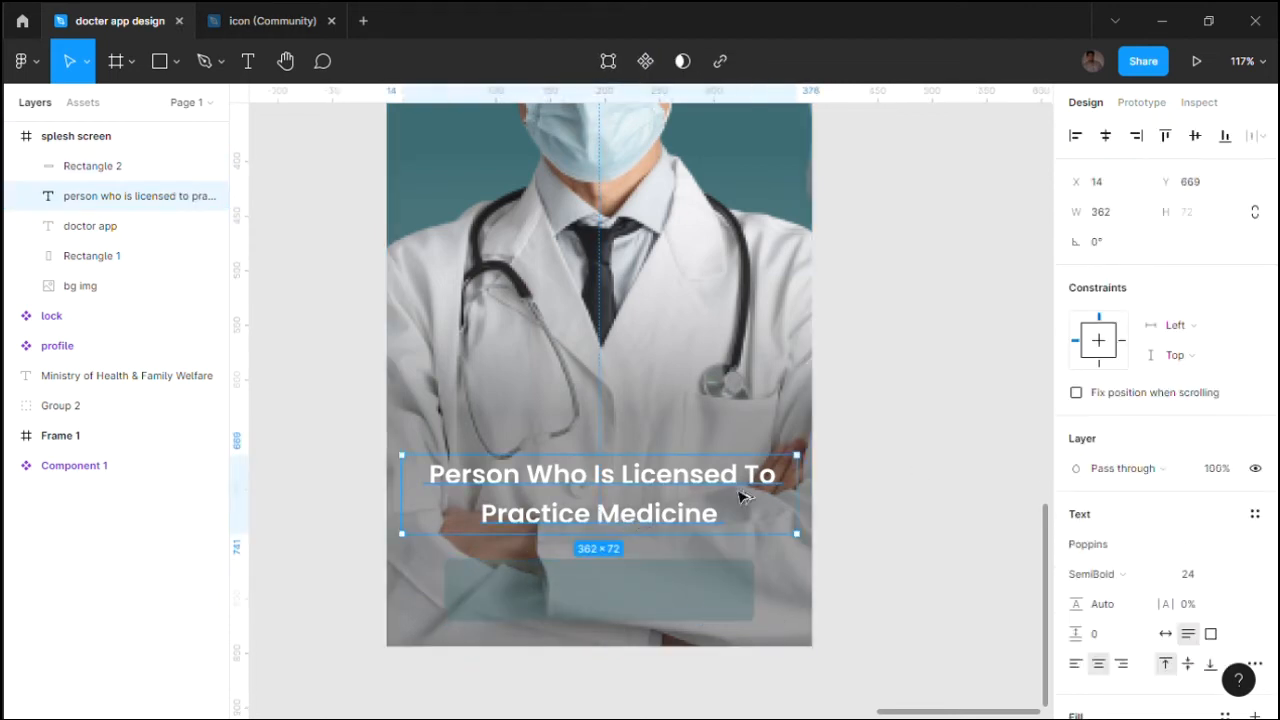
{"action": "left_click_drag", "start_coordinate": [743, 497], "coordinate": [931, 503]}
{"action": "double_click", "coordinate": [931, 503]}
{"action": "type", "text": "gets"}
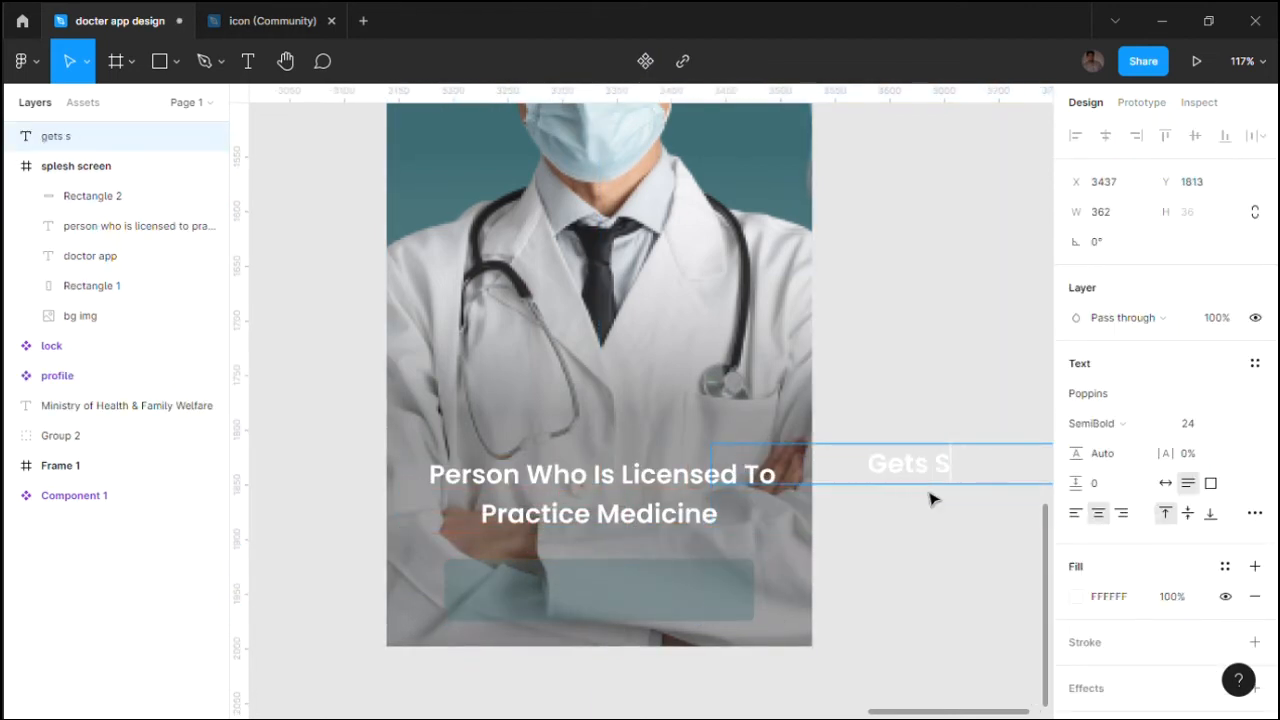
{"action": "left_click", "coordinate": [1165, 483]}
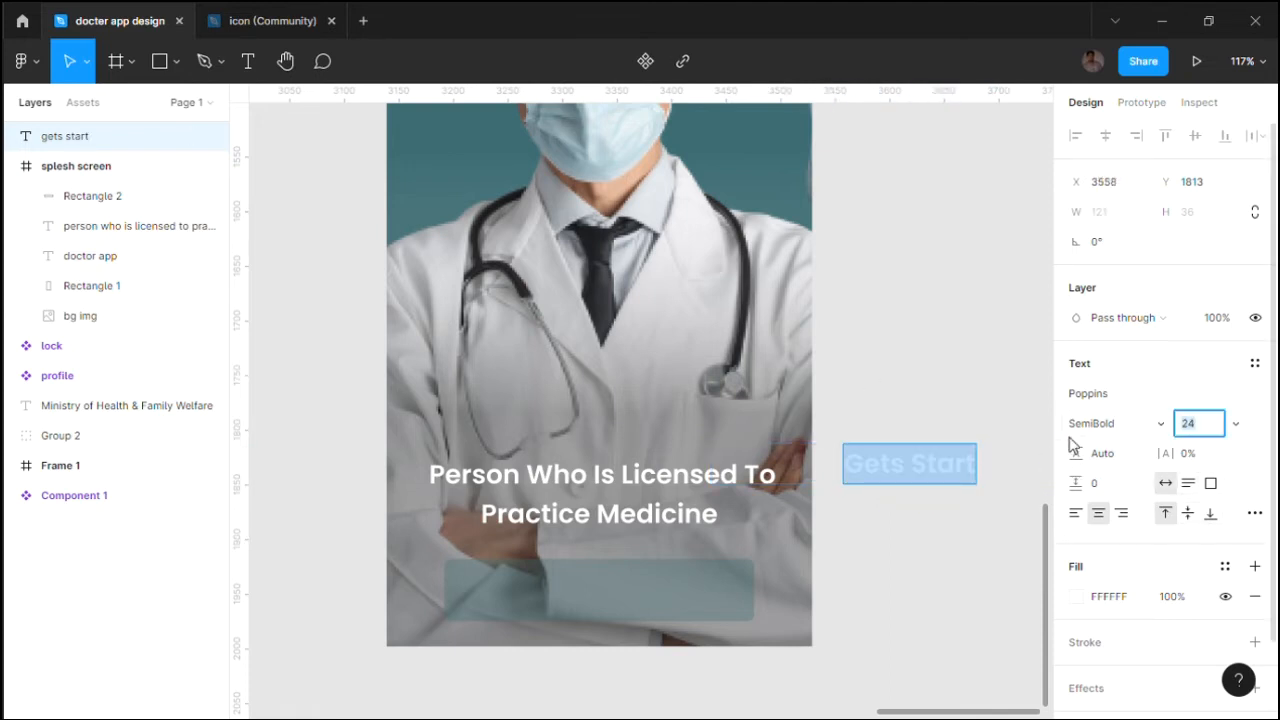
- Place the Gets Start text on the button rectangle and centre the two horizontally and vertically
{"action": "left_click_drag", "start_coordinate": [946, 460], "coordinate": [635, 617]}
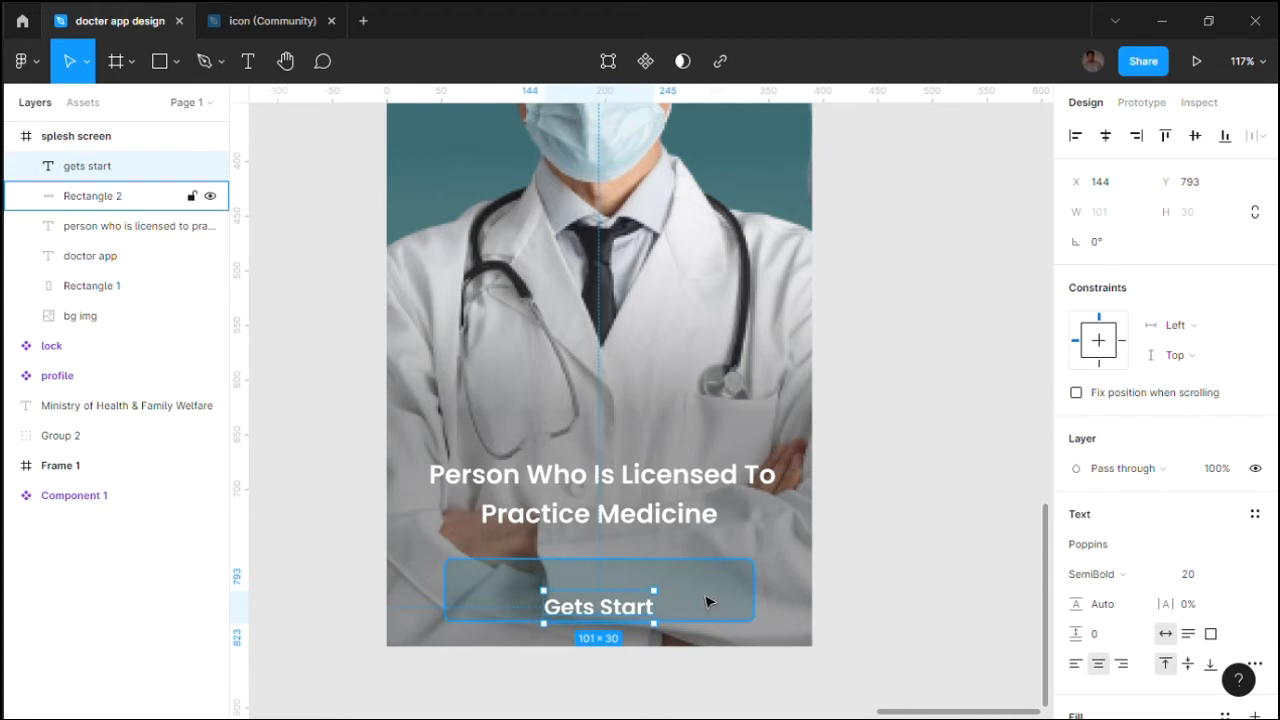
{"action": "left_click", "coordinate": [705, 603], "text": "shift"}
{"action": "left_click", "coordinate": [1105, 137]}
{"action": "left_click", "coordinate": [963, 347]}
{"action": "left_click", "coordinate": [648, 606]}
{"action": "left_click", "coordinate": [684, 603], "text": "shift"}
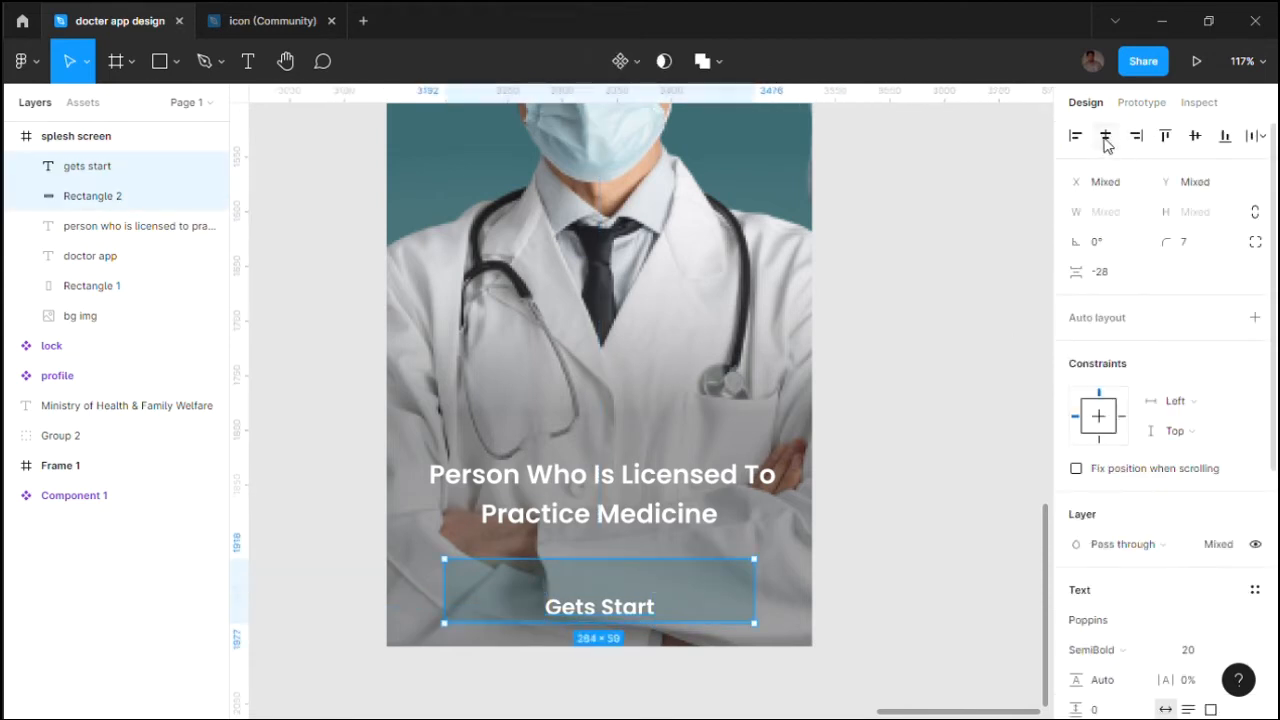
{"action": "left_click", "coordinate": [1195, 136]}
{"action": "left_click", "coordinate": [1040, 320]}
- Add a drop shadow to the Gets Start text in white FFFFFF at 25% with a Y offset of 2
{"action": "left_click", "coordinate": [620, 592]}
{"action": "scroll", "coordinate": [1118, 625], "scroll_direction": "down", "scroll_amount": 3}
{"action": "left_click", "coordinate": [1116, 612]}
{"action": "left_click", "coordinate": [1076, 634]}
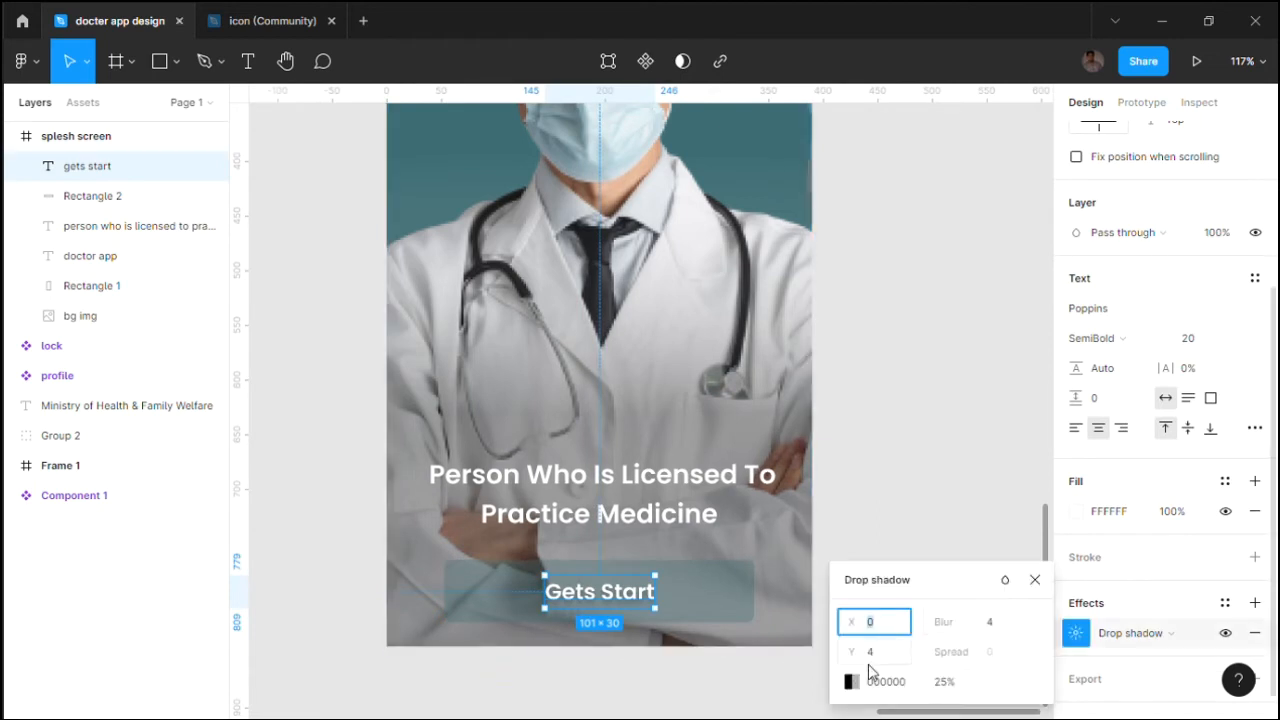
{"action": "left_click", "coordinate": [852, 682]}
{"action": "left_click_drag", "start_coordinate": [735, 405], "coordinate": [604, 279]}
{"action": "left_click_drag", "start_coordinate": [760, 229], "coordinate": [1066, 153]}
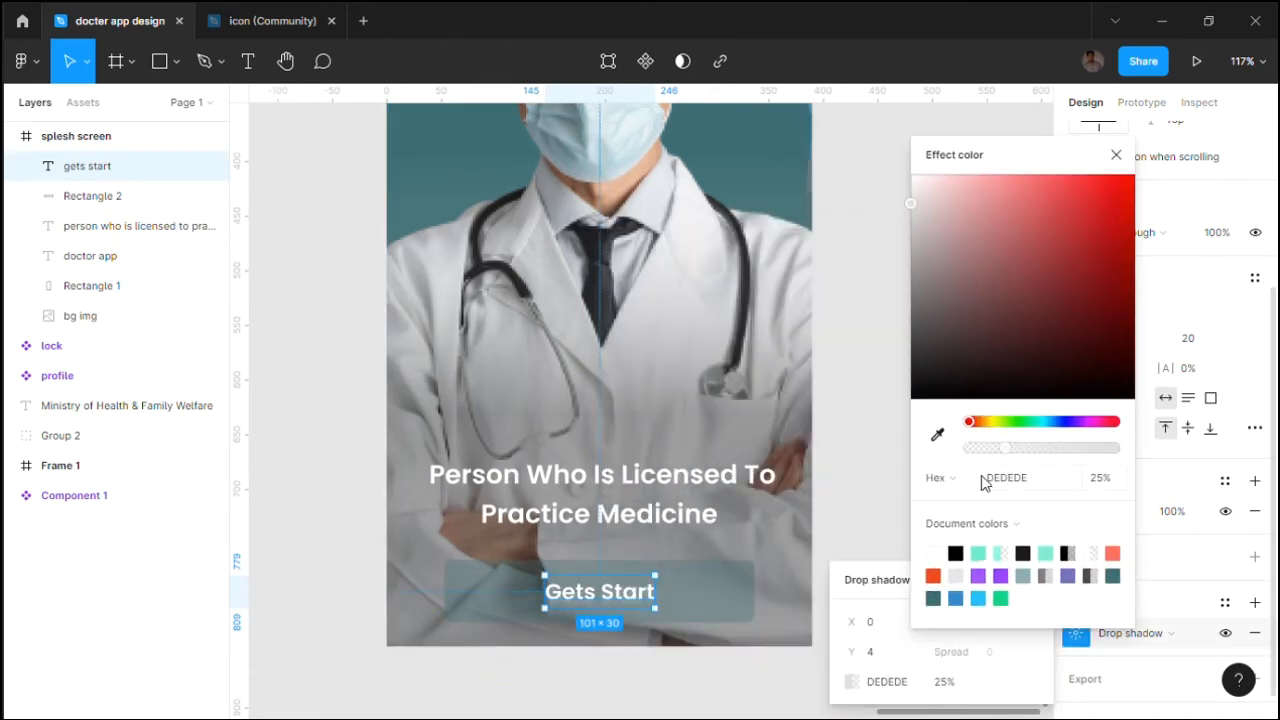
{"action": "left_click", "coordinate": [911, 177]}
{"action": "left_click", "coordinate": [1116, 155]}
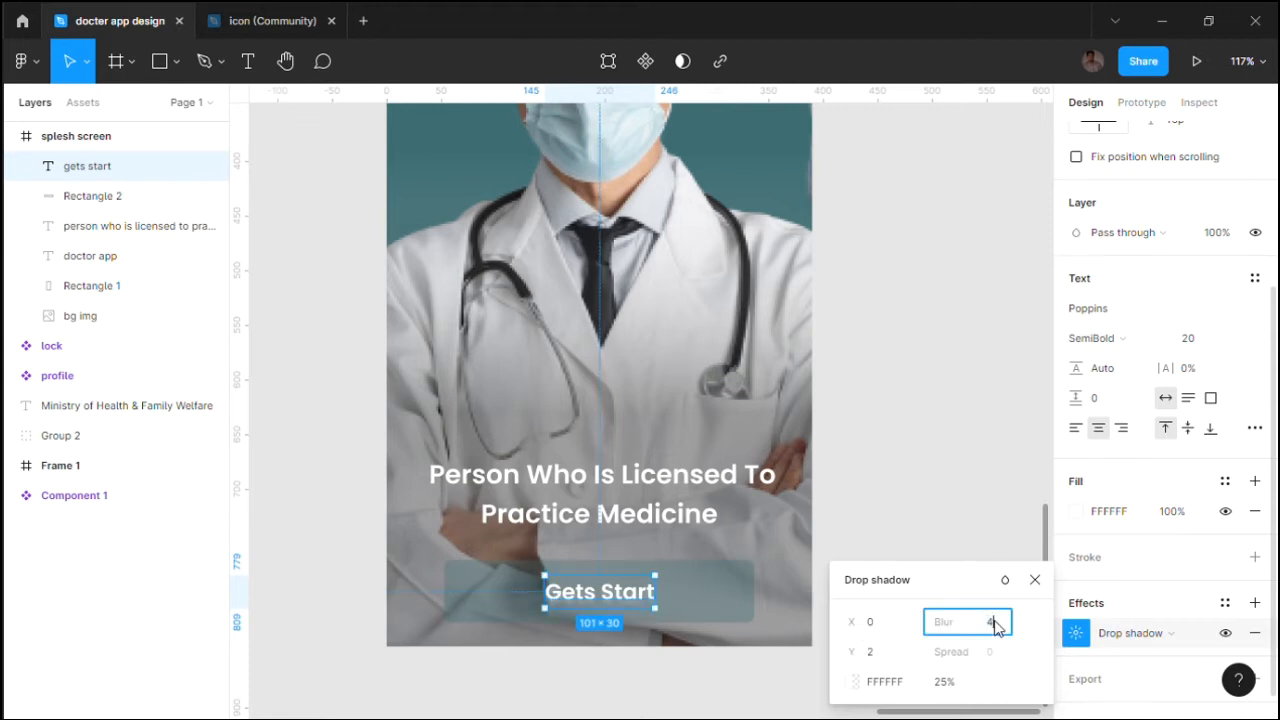
{"action": "left_click", "coordinate": [878, 554]}
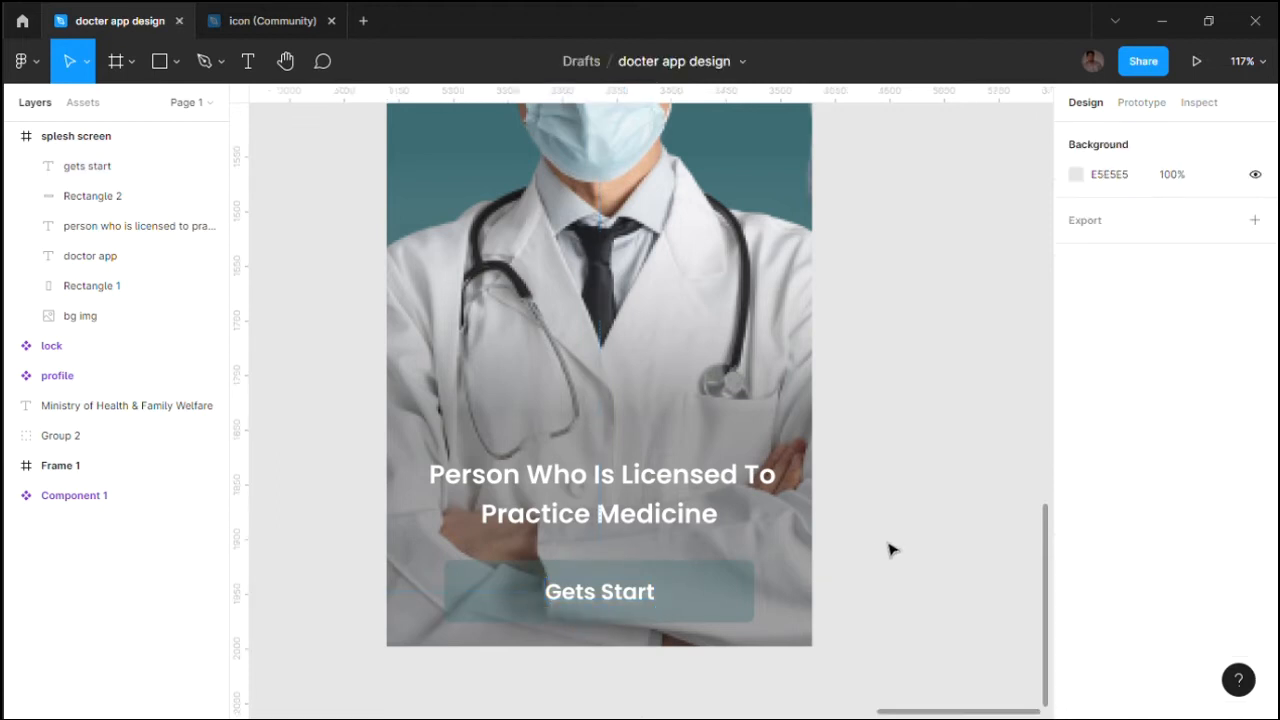
- Duplicate the finished splash screen frame beside the original
{"action": "scroll", "coordinate": [874, 554], "scroll_direction": "down", "scroll_amount": 5}
{"action": "scroll", "coordinate": [648, 578], "scroll_direction": "up", "scroll_amount": 5}
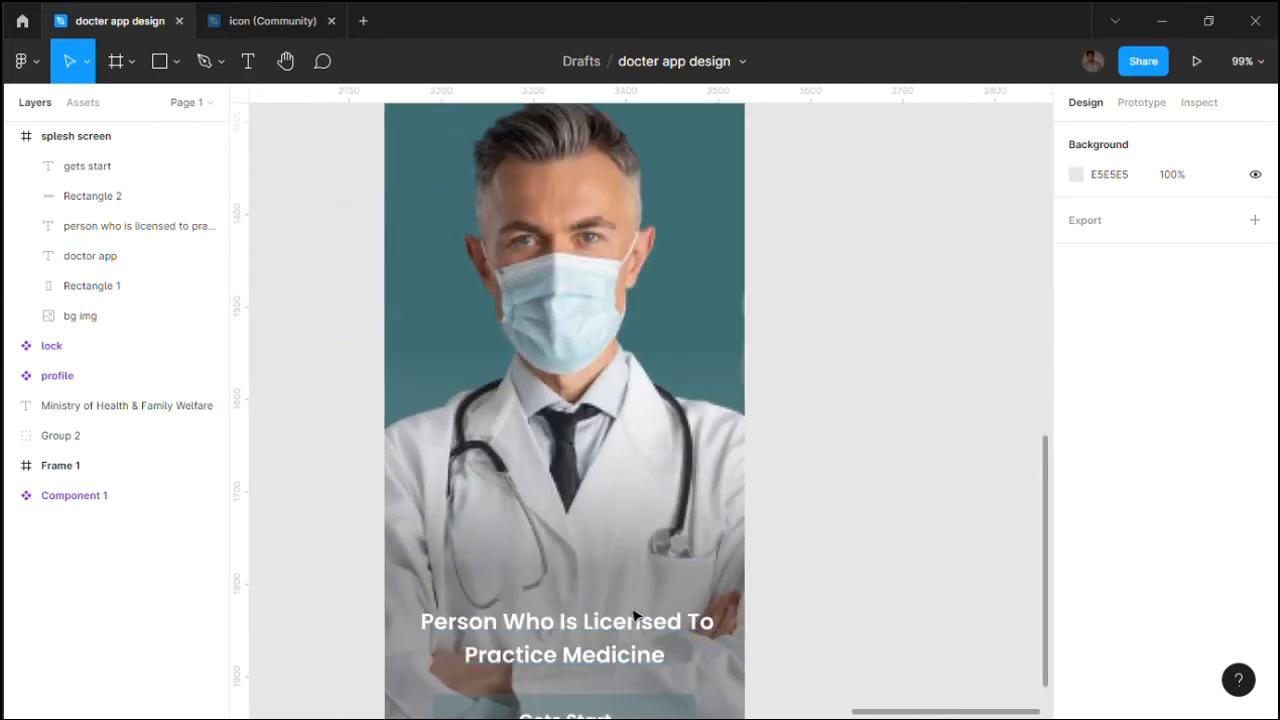
{"action": "scroll", "coordinate": [631, 618], "scroll_direction": "down", "scroll_amount": 5}
{"action": "left_click", "coordinate": [516, 269]}
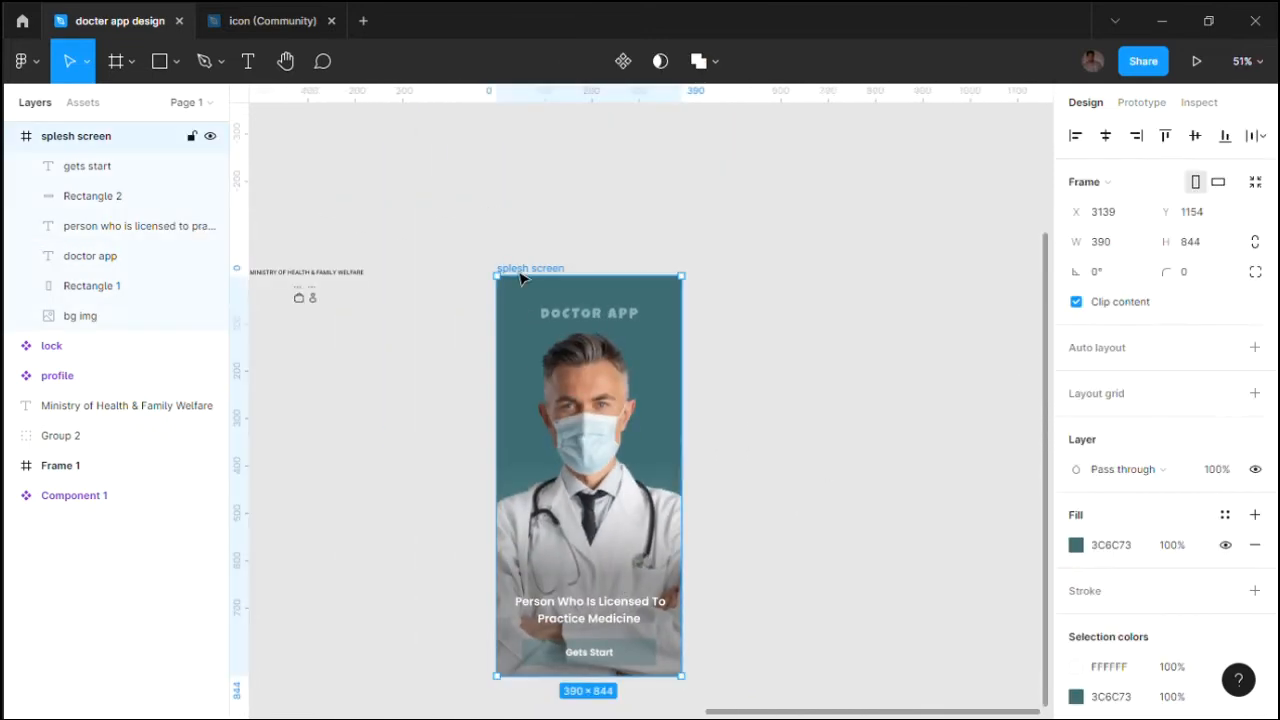
{"action": "key", "text": "ctrl+d"}
{"action": "left_click_drag", "start_coordinate": [714, 138], "coordinate": [691, 106]}
- Delete the tagline and the Gets Start text from the duplicated splash screen
{"action": "left_click", "coordinate": [696, 553]}
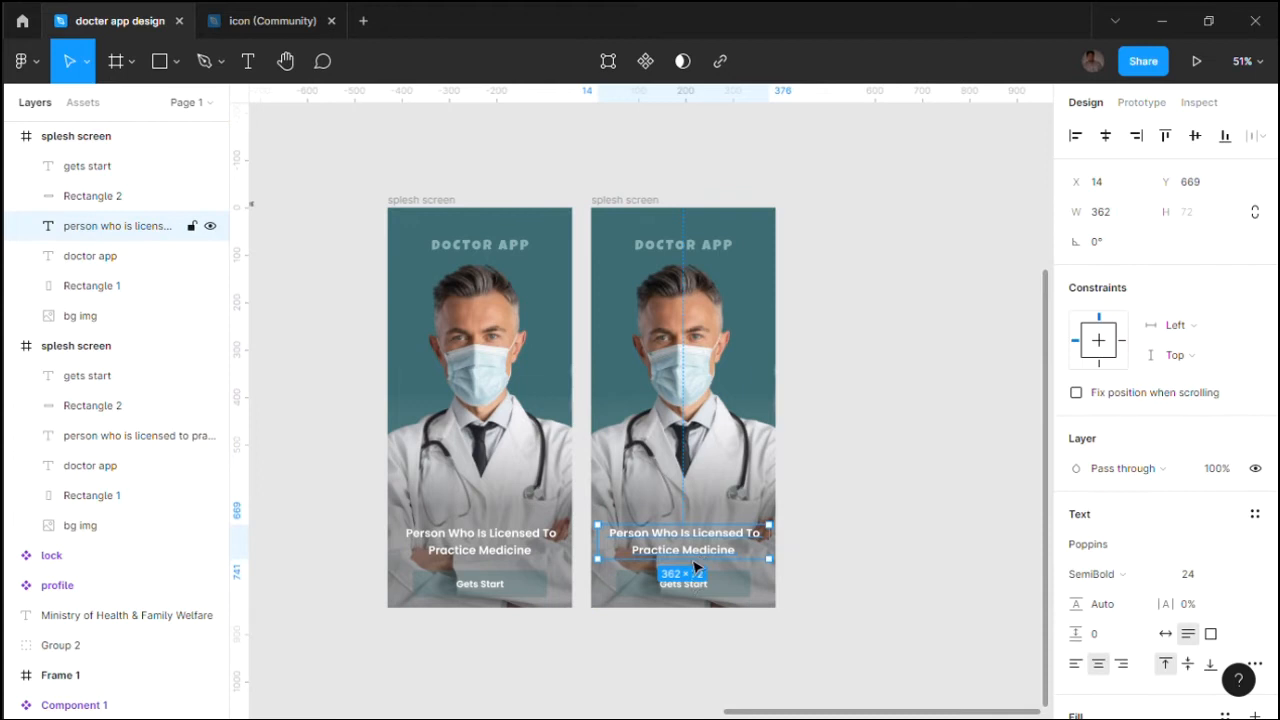
{"action": "key", "text": "Delete"}
{"action": "left_click", "coordinate": [703, 590]}
{"action": "left_click", "coordinate": [700, 590]}
{"action": "left_click", "coordinate": [690, 586]}
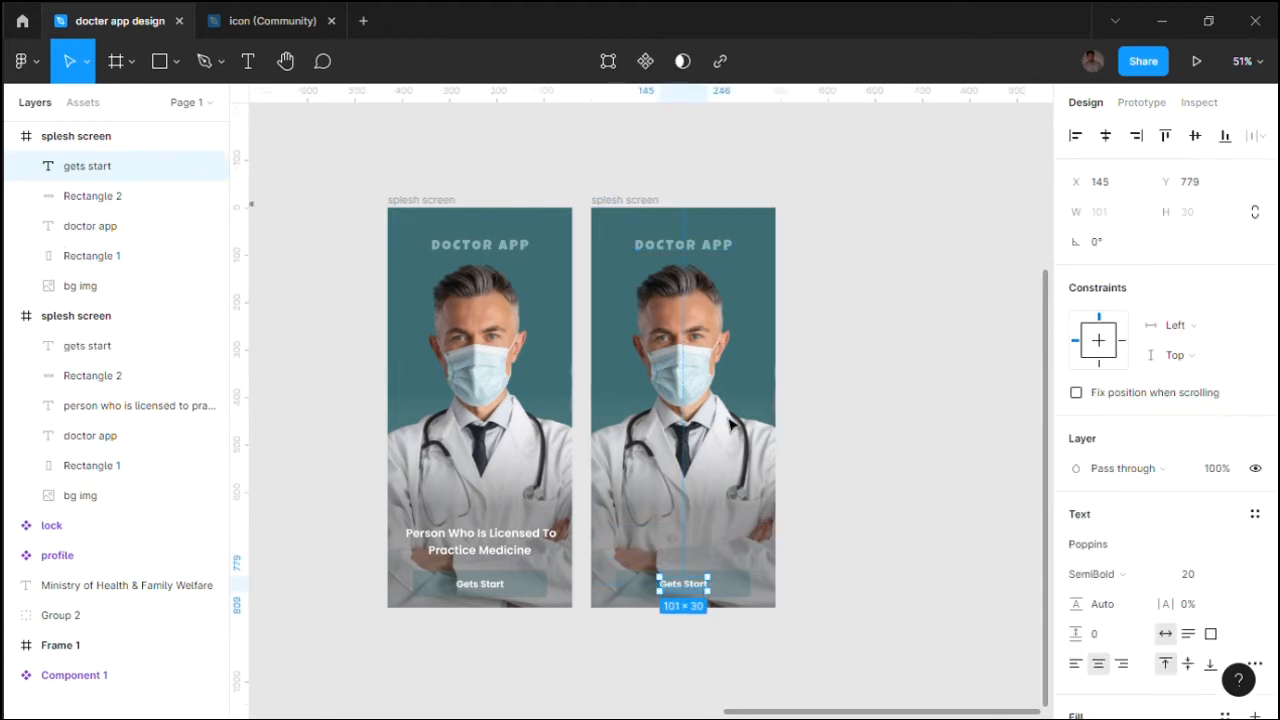
{"action": "key", "text": "Delete"}
- Change the duplicate's title text to "login to here" and set its case to title case
{"action": "left_click", "coordinate": [686, 258]}
{"action": "double_click", "coordinate": [679, 266]}
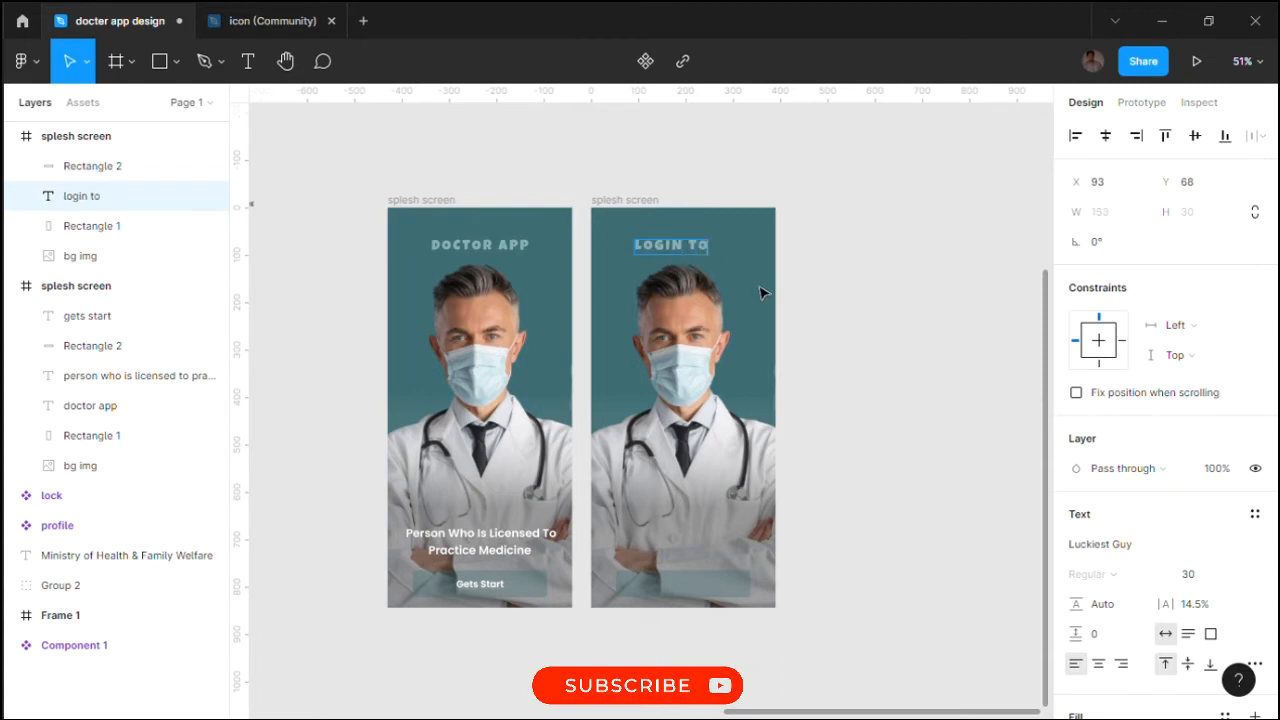
{"action": "left_click", "coordinate": [1255, 663]}
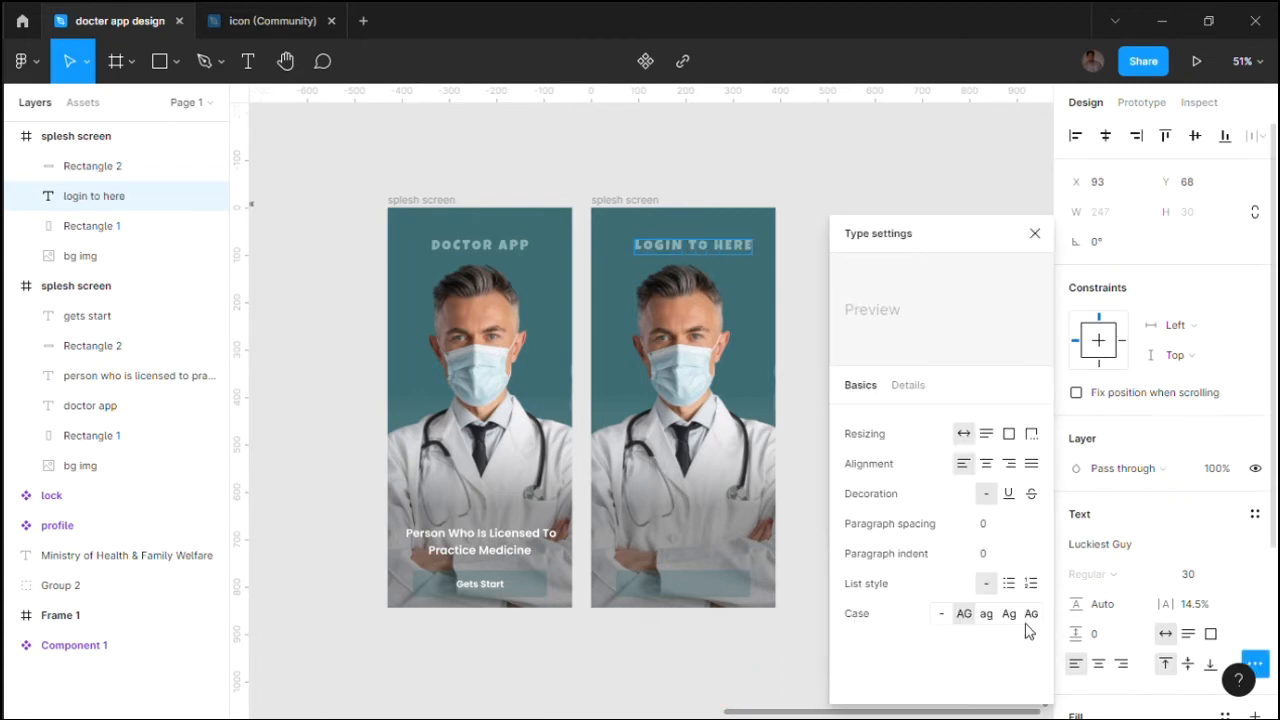
{"action": "left_click", "coordinate": [965, 617]}
{"action": "left_click", "coordinate": [1008, 613]}
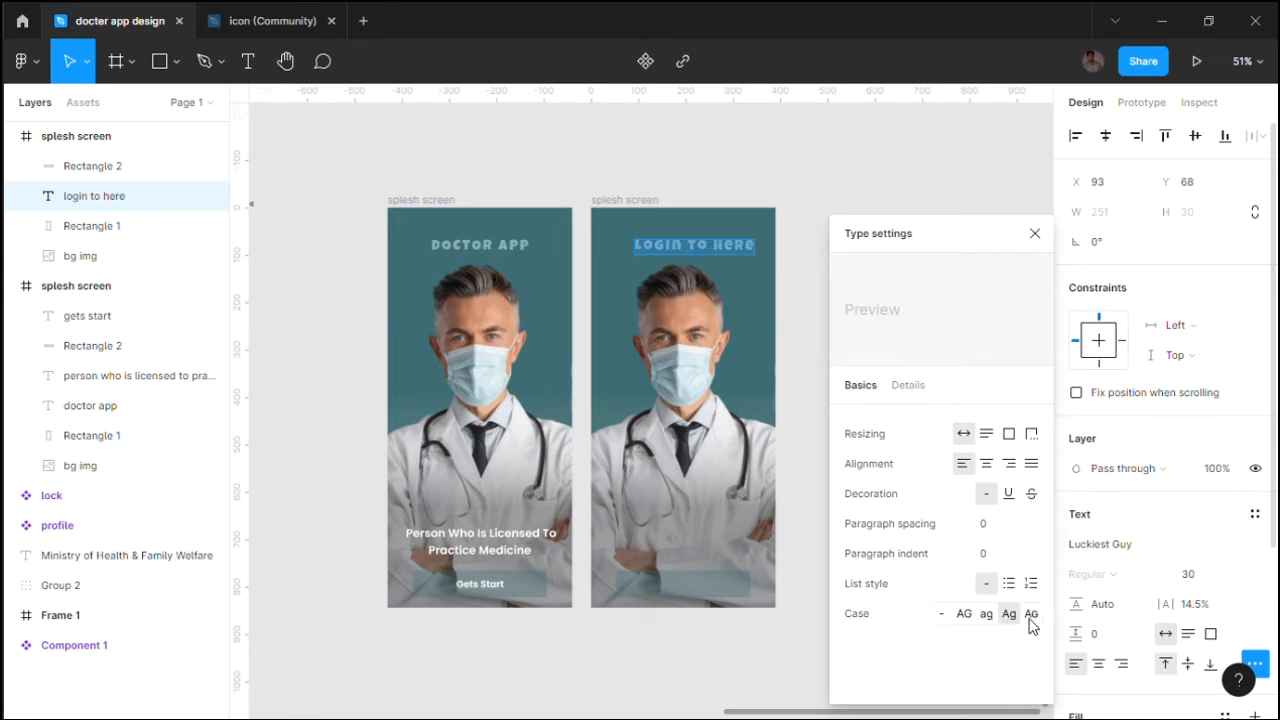
{"action": "left_click", "coordinate": [966, 619]}
{"action": "left_click", "coordinate": [991, 619]}
{"action": "left_click", "coordinate": [1008, 614]}
{"action": "left_click", "coordinate": [1035, 233]}
- Set the title's font size to 24 and move it to about X 40, Y 62 in the duplicate frame
{"action": "left_click", "coordinate": [1186, 580]}
{"action": "type", "text": "24"}
{"action": "left_click", "coordinate": [880, 390]}
{"action": "left_click_drag", "start_coordinate": [677, 249], "coordinate": [643, 252]}
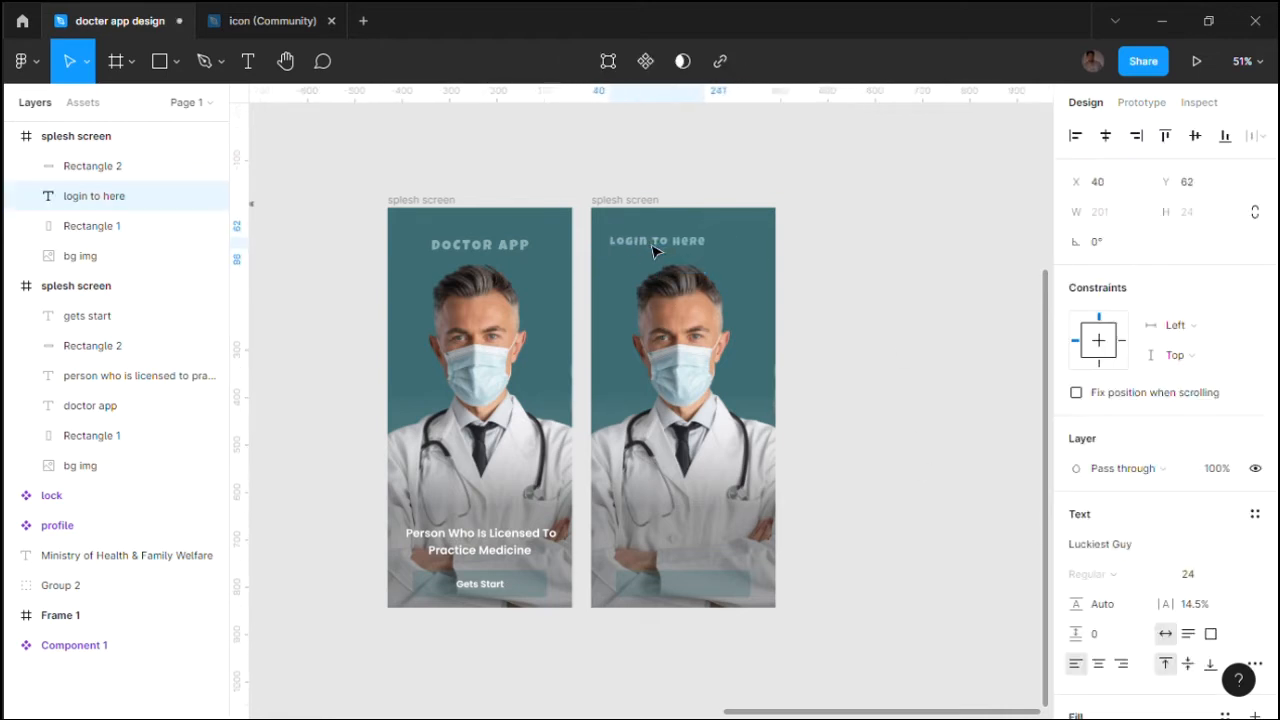
{"action": "key", "text": "Escape"}
- Add a layout grid to the duplicate frame and change it to five columns
{"action": "left_click", "coordinate": [1255, 393]}
{"action": "left_click", "coordinate": [1076, 423]}
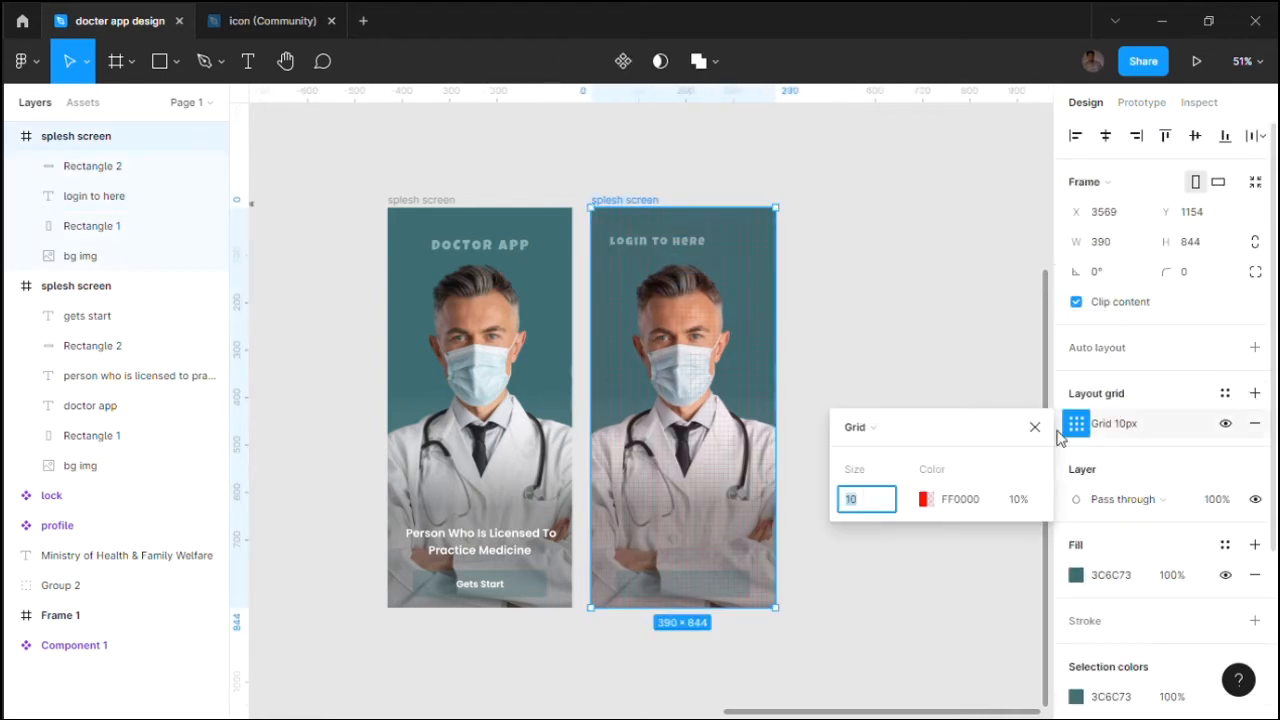
{"action": "left_click", "coordinate": [880, 427]}
{"action": "left_click", "coordinate": [880, 473]}
{"action": "left_click", "coordinate": [862, 427]}
{"action": "left_click", "coordinate": [886, 402]}
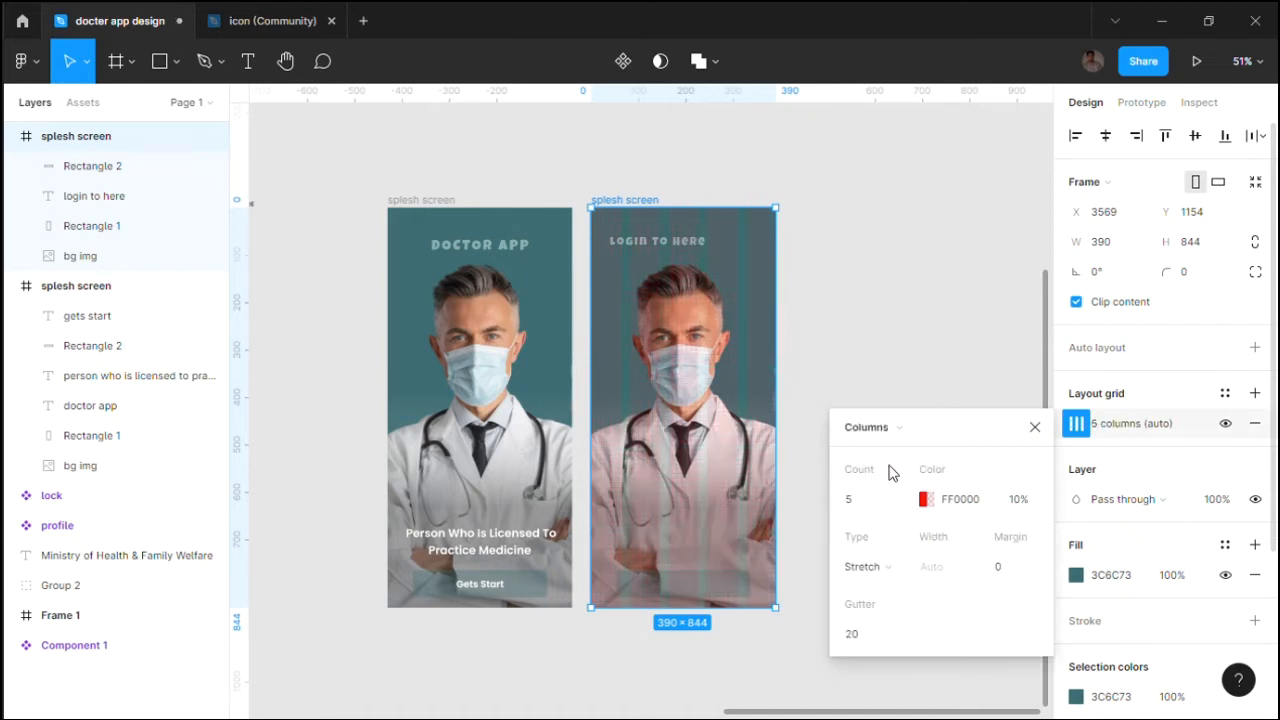
{"action": "left_click", "coordinate": [1030, 426]}
- Shorten the title text to "login" and position it at about X 40, Y 60
{"action": "scroll", "coordinate": [600, 260], "scroll_direction": "up", "scroll_amount": 3}
{"action": "double_click", "coordinate": [742, 232]}
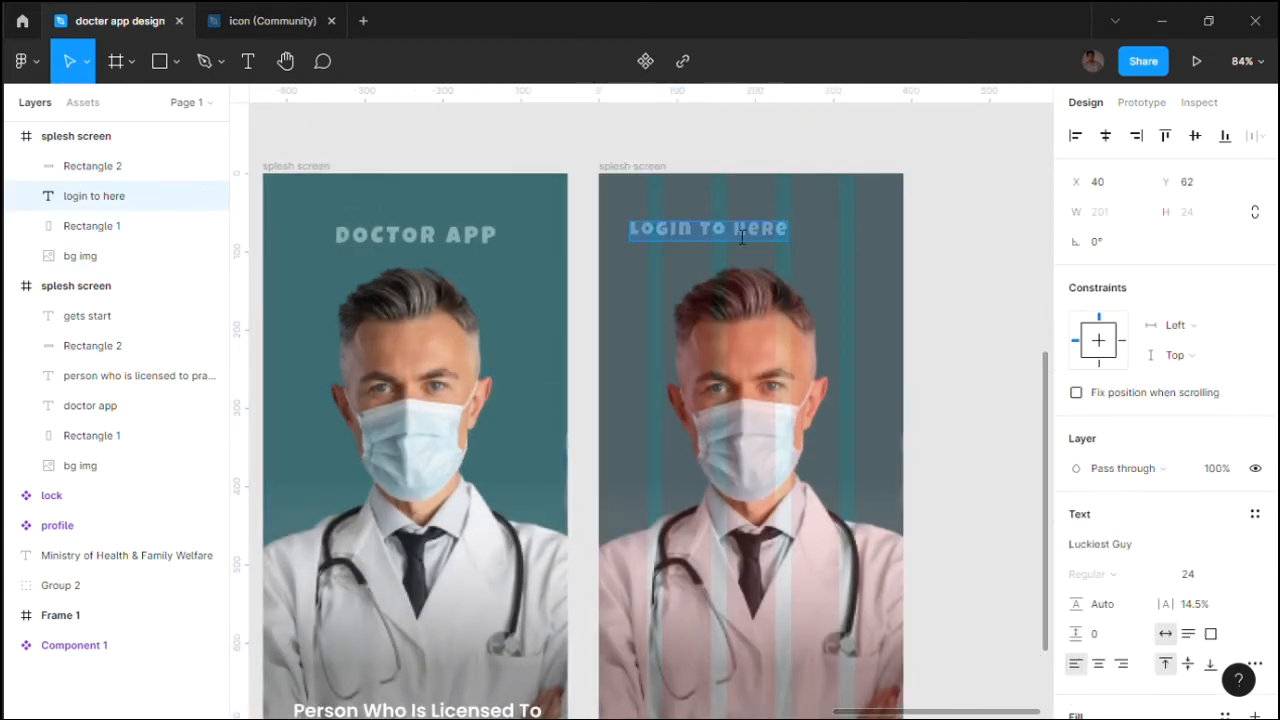
{"action": "type", "text": "login"}
{"action": "key", "text": "Escape"}
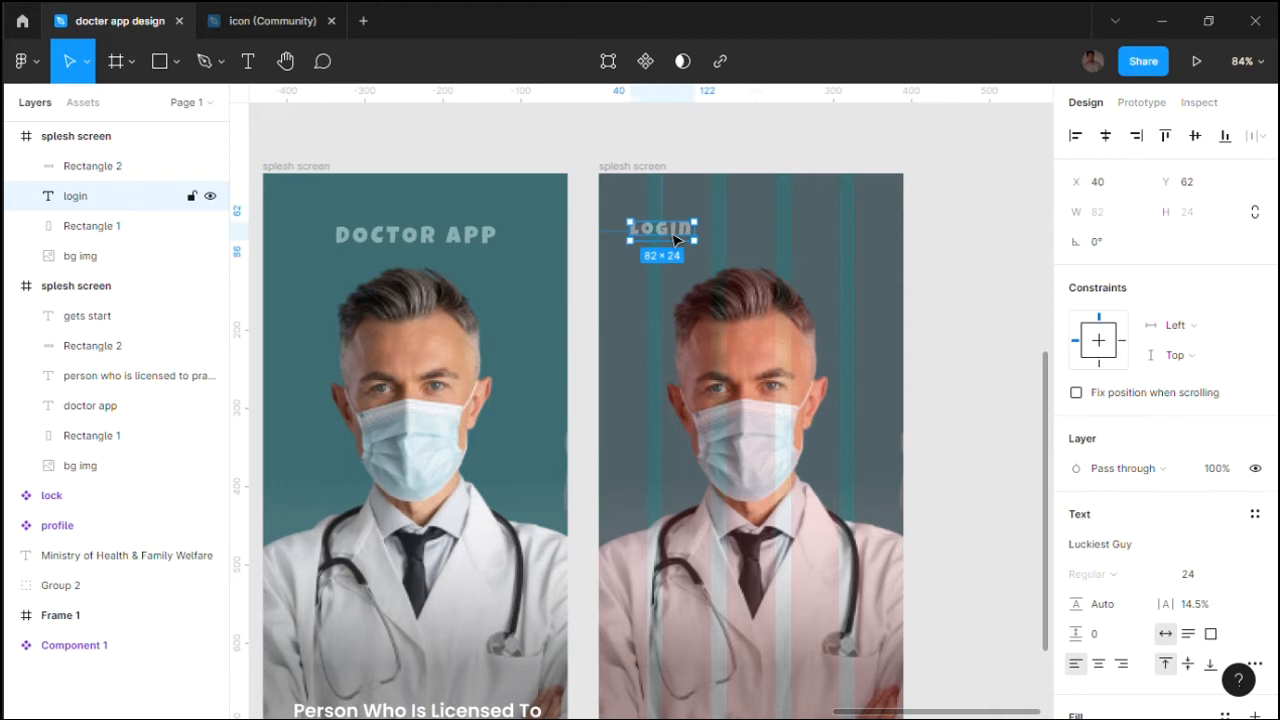
{"action": "left_click_drag", "start_coordinate": [674, 234], "coordinate": [686, 236]}
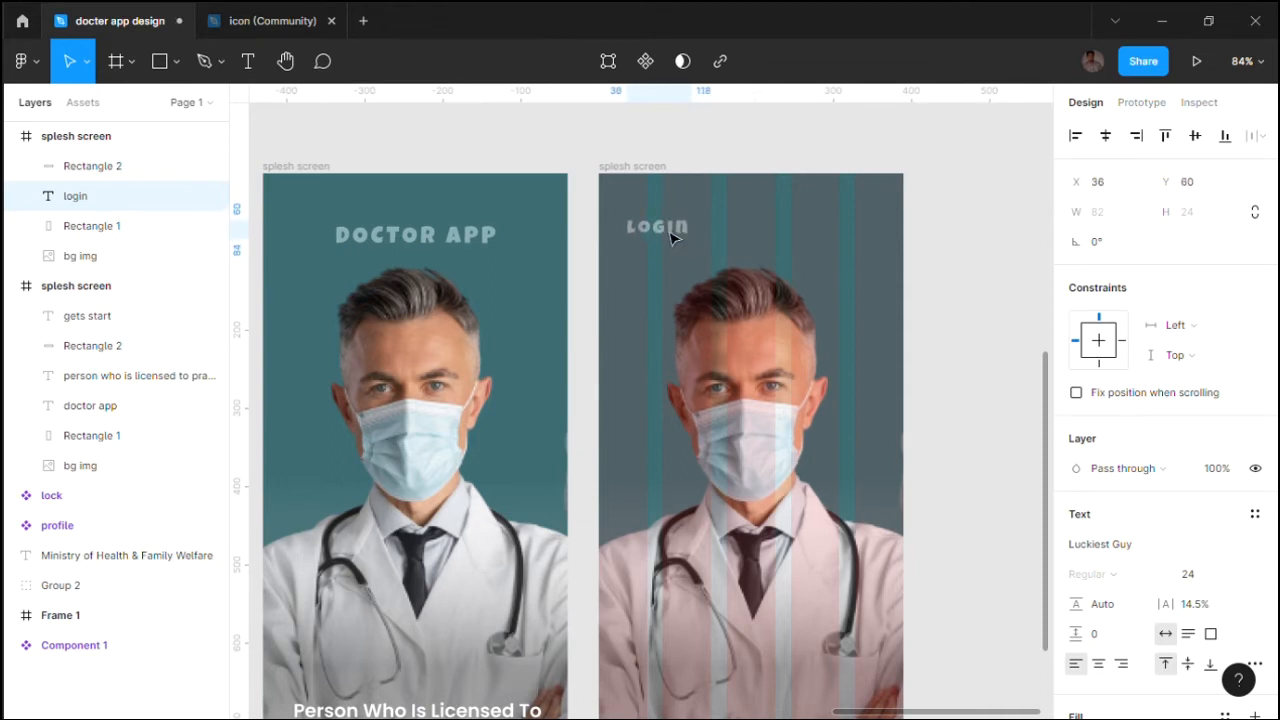
{"action": "left_click", "coordinate": [719, 289]}
{"action": "left_click_drag", "start_coordinate": [663, 240], "coordinate": [663, 235]}
{"action": "left_click", "coordinate": [978, 280]}
{"action": "scroll", "coordinate": [851, 289], "scroll_direction": "down", "scroll_amount": 1}
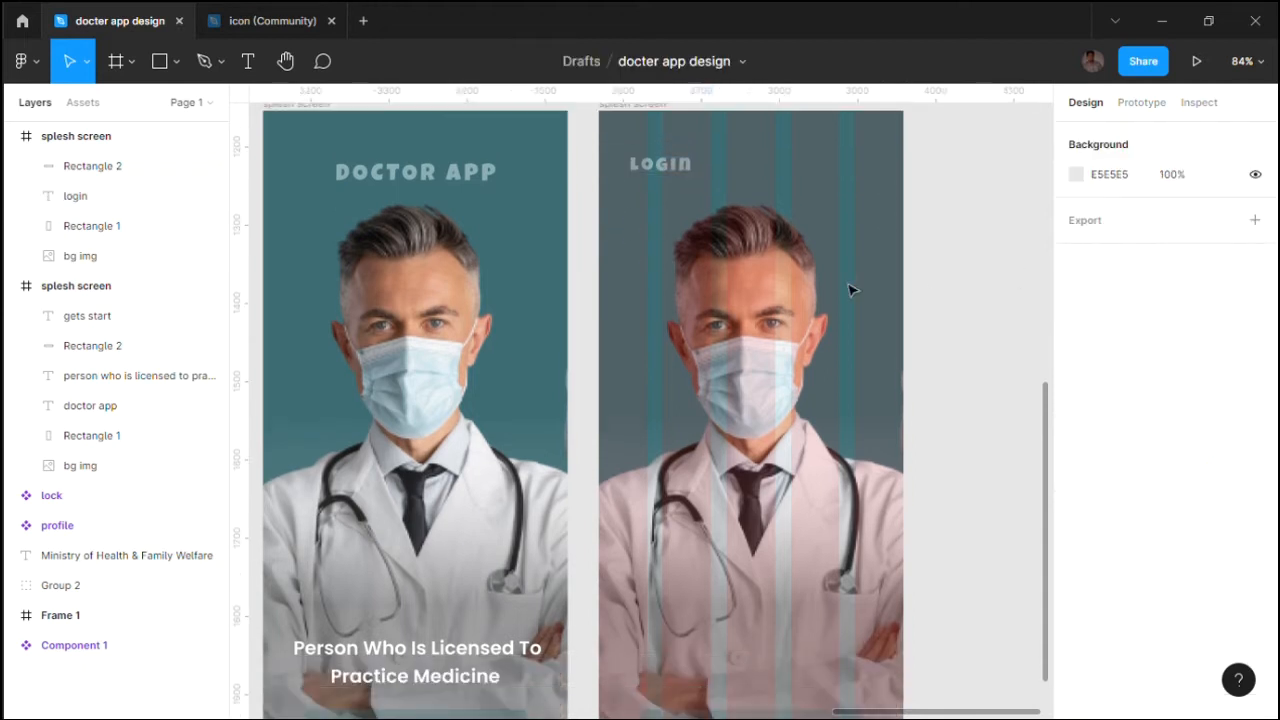
- Set the Login title's font size to 25
{"action": "left_click", "coordinate": [662, 164]}
{"action": "left_click", "coordinate": [1190, 574]}
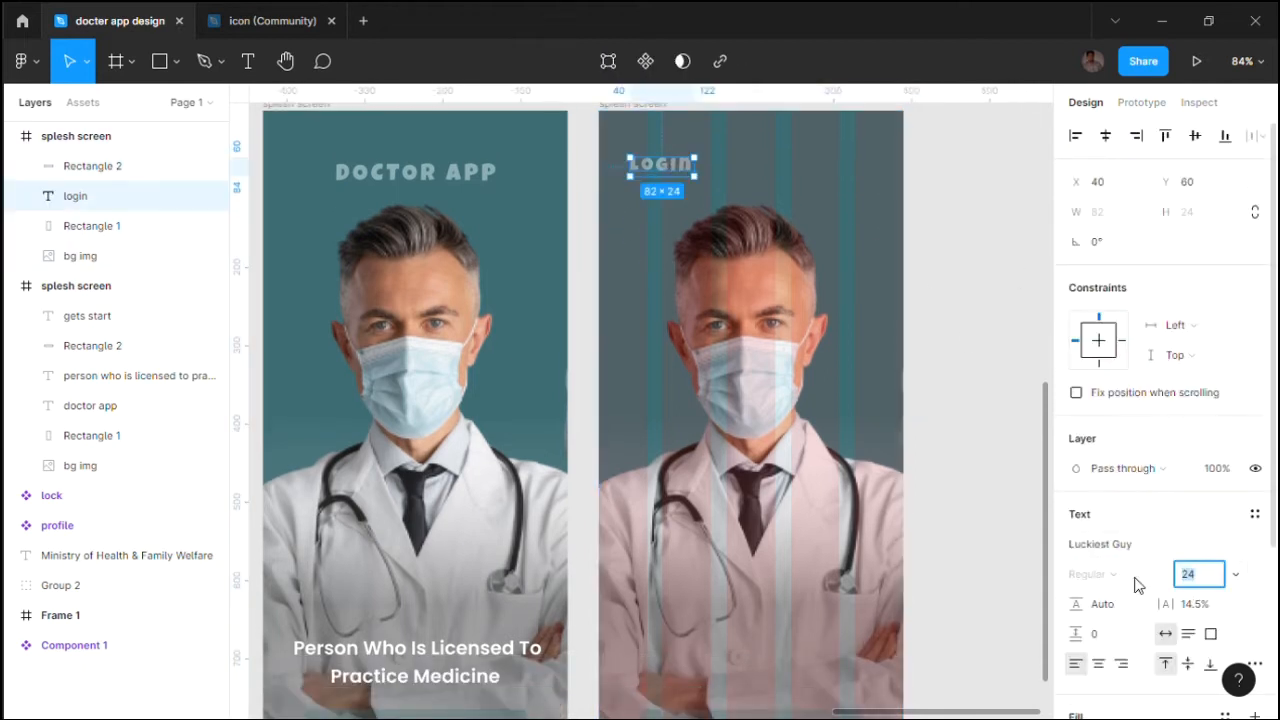
{"action": "left_click", "coordinate": [955, 446]}
{"action": "scroll", "coordinate": [680, 206], "scroll_direction": "up", "scroll_amount": 1}
{"action": "left_click", "coordinate": [655, 198]}
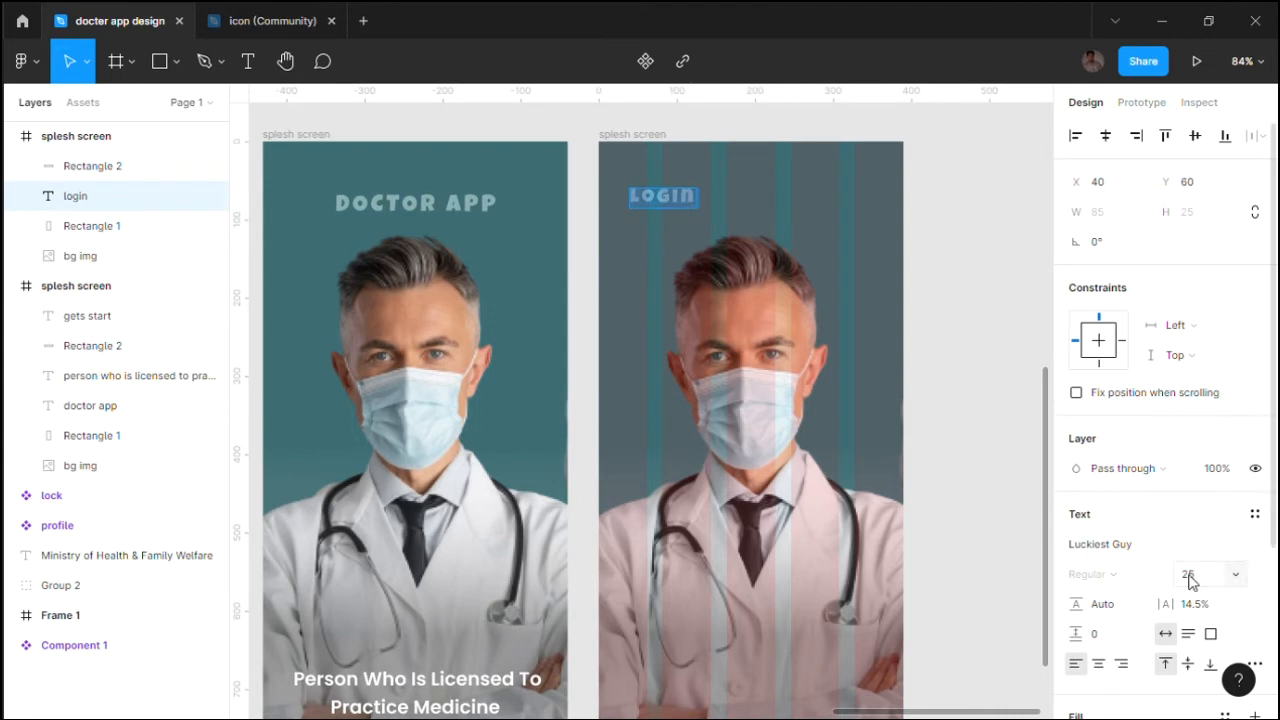
{"action": "left_click", "coordinate": [920, 331]}
- Move the Login title closer to the frame's left edge, at about X 26, Y 69
{"action": "scroll", "coordinate": [746, 211], "scroll_direction": "up", "scroll_amount": 3}
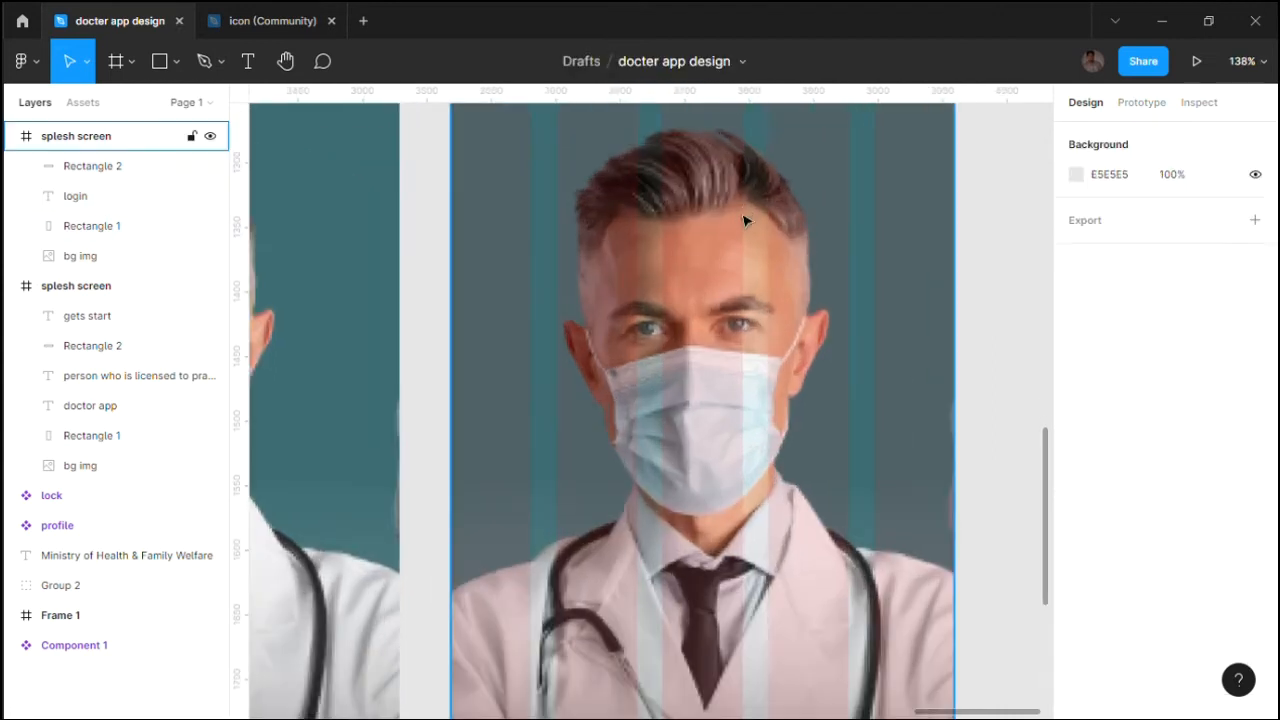
{"action": "scroll", "coordinate": [771, 349], "scroll_direction": "down", "scroll_amount": 5}
{"action": "left_click", "coordinate": [706, 268]}
{"action": "left_click_drag", "start_coordinate": [705, 280], "coordinate": [672, 280]}
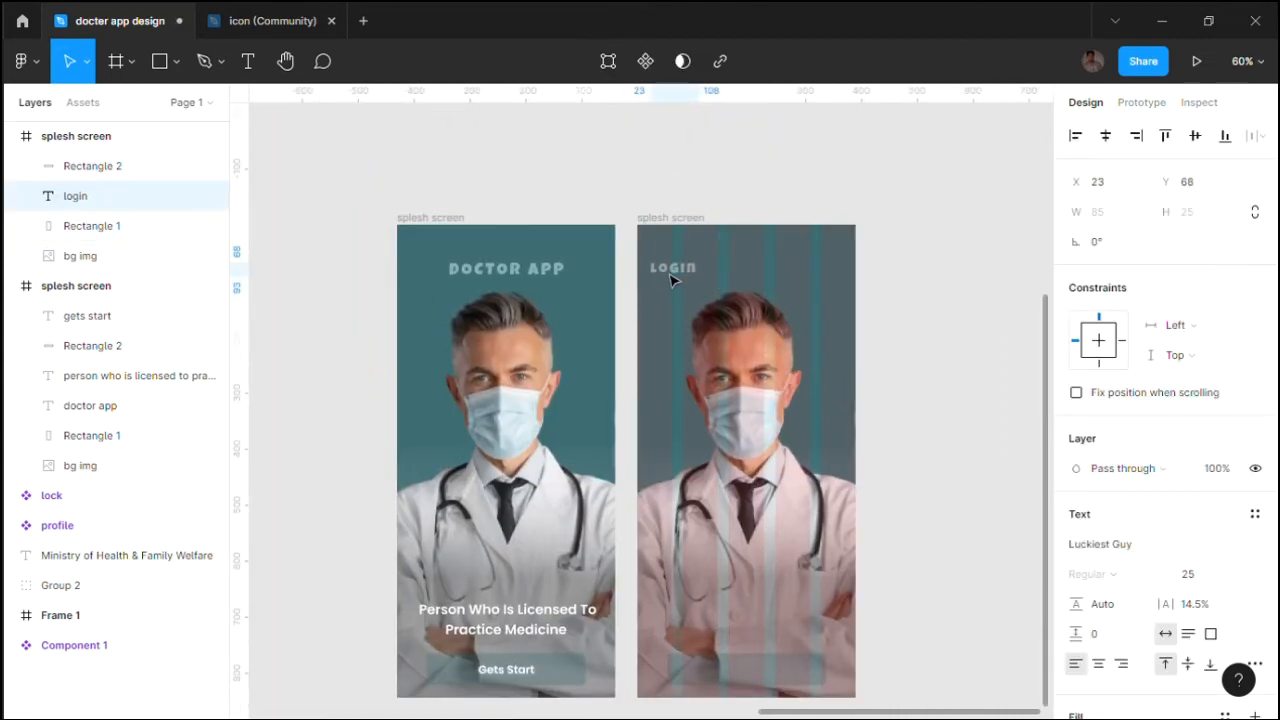
{"action": "left_click", "coordinate": [974, 331]}
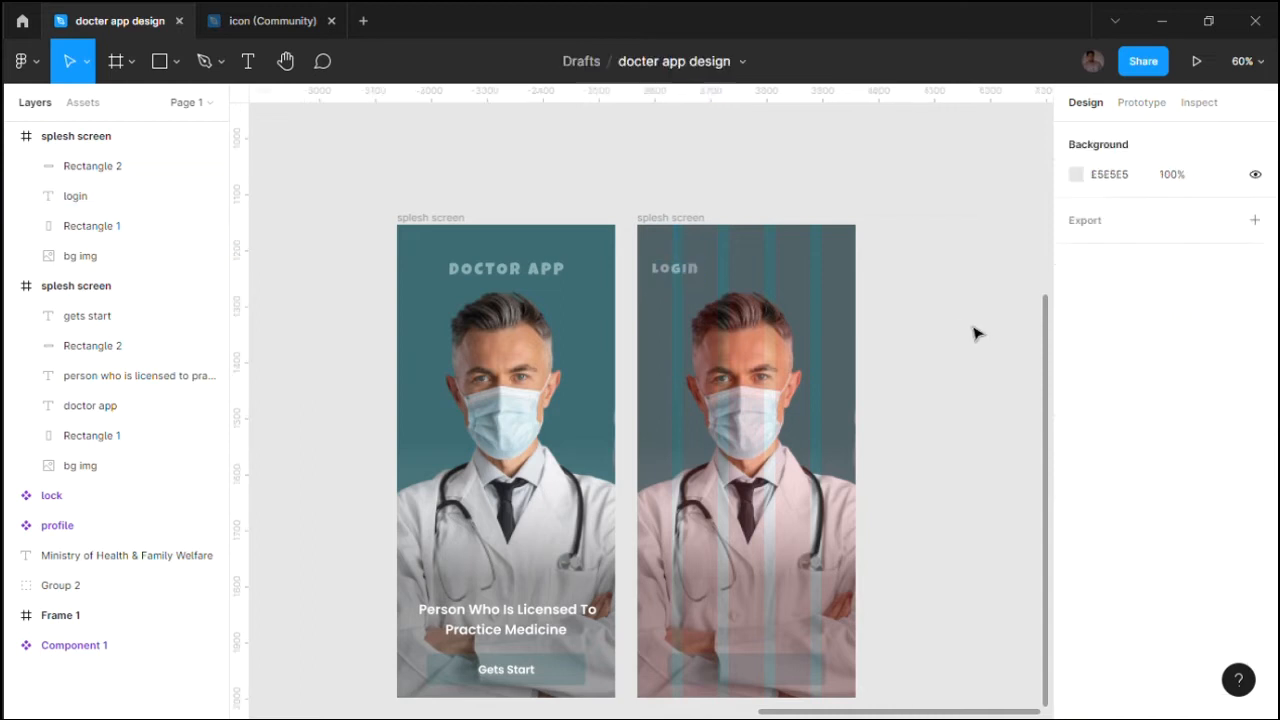
- Move the loose Ministry of Health & Family Welfare text into the login frame
{"action": "left_click", "coordinate": [748, 675]}
{"action": "scroll", "coordinate": [333, 355], "scroll_direction": "down", "scroll_amount": 2}
{"action": "left_click_drag", "start_coordinate": [349, 329], "coordinate": [406, 338]}
{"action": "left_click_drag", "start_coordinate": [309, 287], "coordinate": [686, 379]}
{"action": "scroll", "coordinate": [645, 379], "scroll_direction": "up", "scroll_amount": 4}
- Set the ministry text's fill to white FFFFFF and its font to Poppins
{"action": "double_click", "coordinate": [772, 375]}
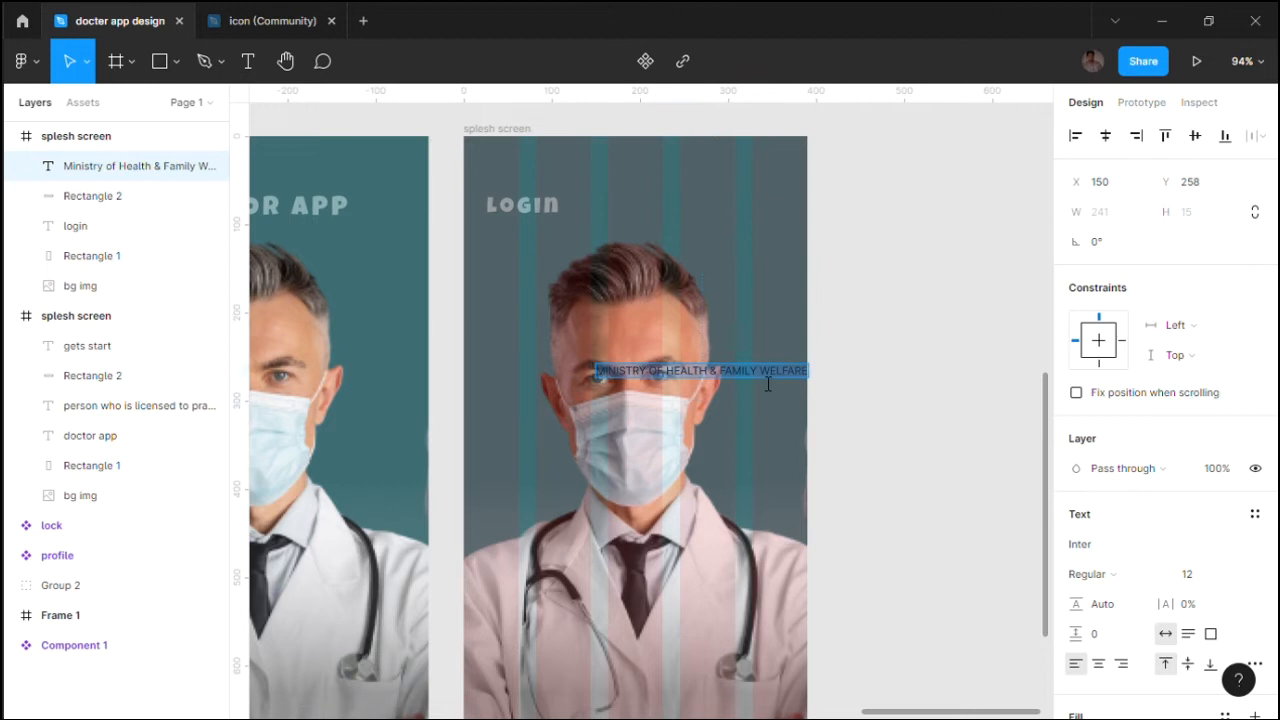
{"action": "scroll", "coordinate": [688, 558], "scroll_direction": "down", "scroll_amount": 3}
{"action": "scroll", "coordinate": [1120, 598], "scroll_direction": "down", "scroll_amount": 2}
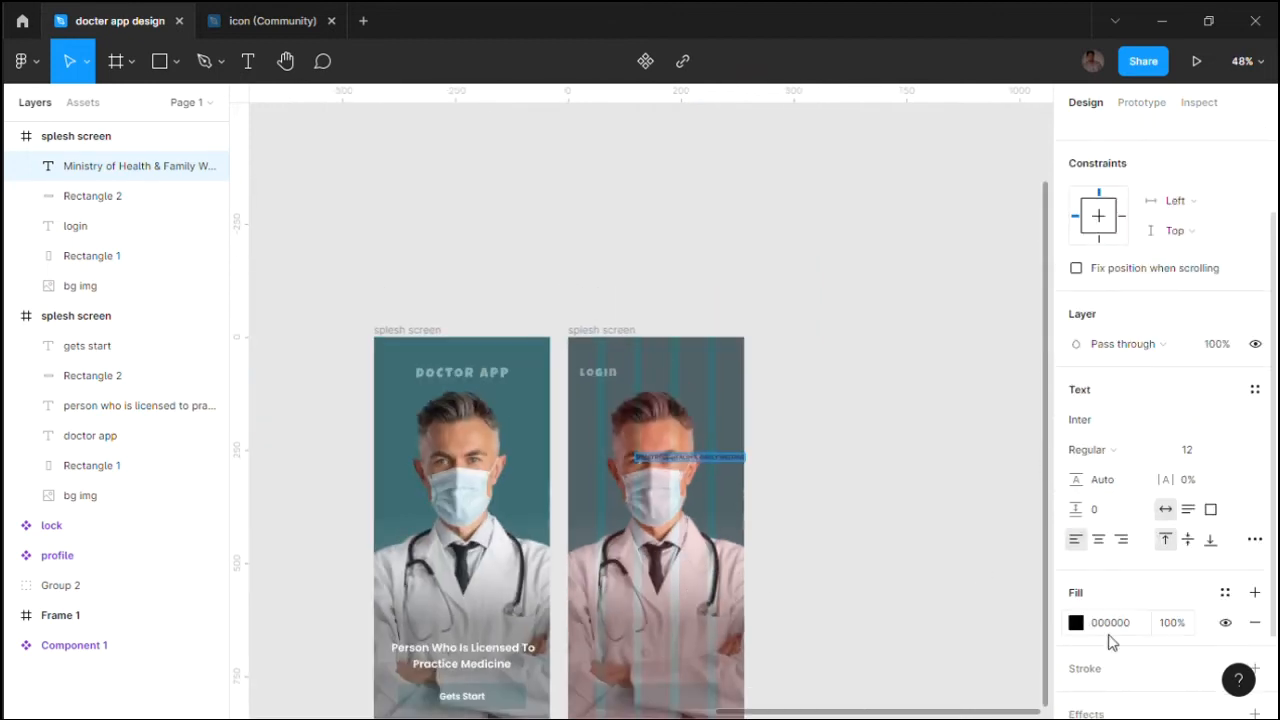
{"action": "left_click", "coordinate": [1076, 623]}
{"action": "left_click_drag", "start_coordinate": [868, 320], "coordinate": [748, 142]}
{"action": "left_click", "coordinate": [1066, 418]}
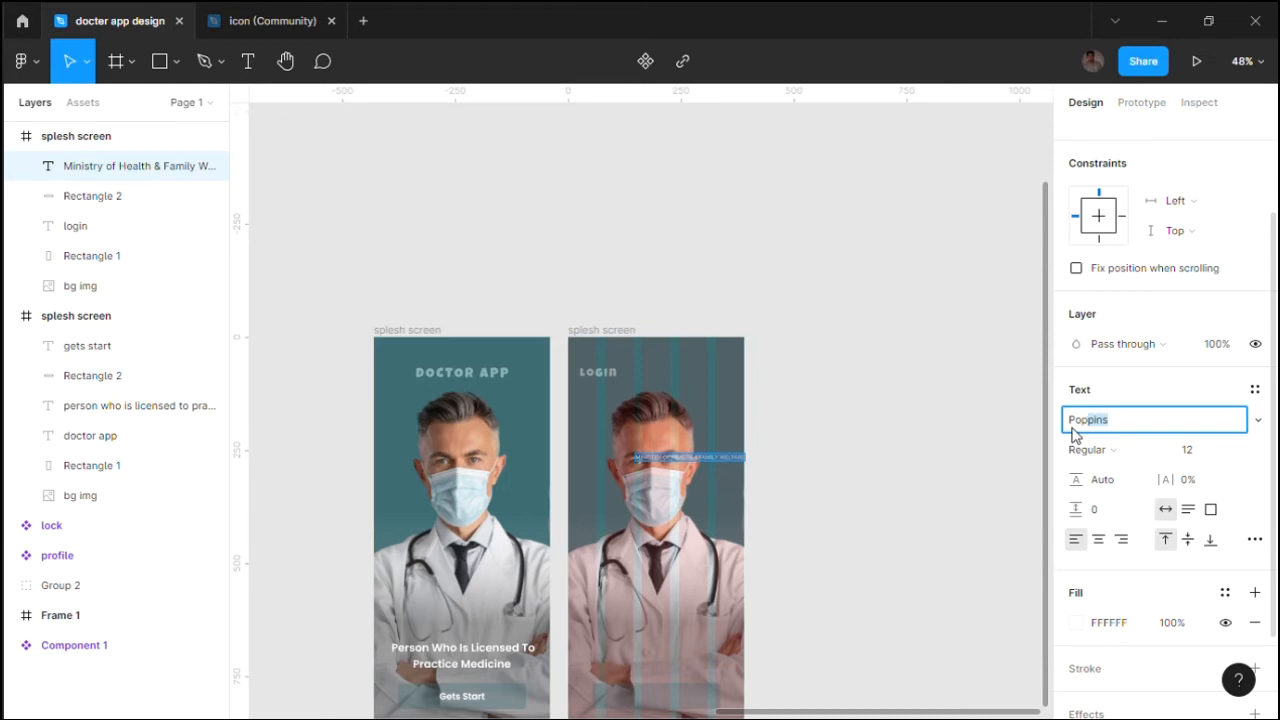
{"action": "left_click", "coordinate": [790, 481]}
- Set the ministry text to SemiBold, title case and font size 24
{"action": "left_click", "coordinate": [532, 662]}
{"action": "left_click", "coordinate": [726, 458]}
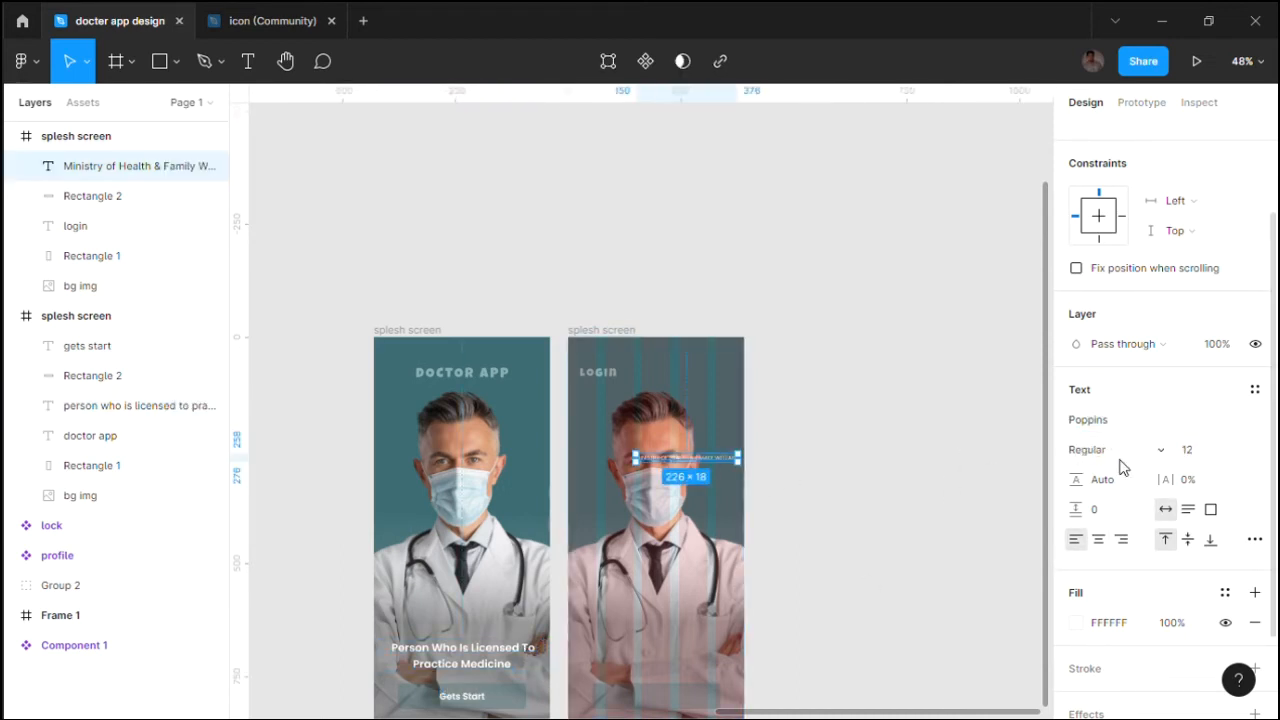
{"action": "left_click", "coordinate": [1120, 452]}
{"action": "left_click", "coordinate": [1116, 405]}
{"action": "left_click", "coordinate": [1254, 539]}
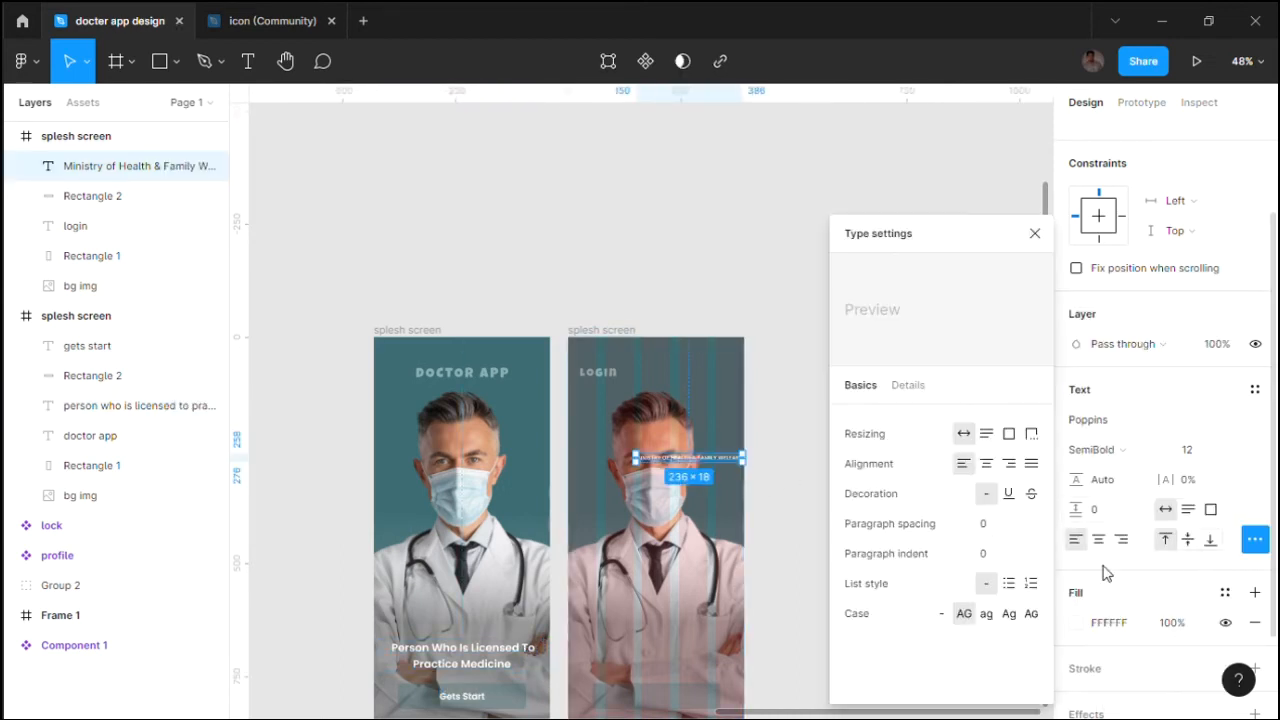
{"action": "left_click", "coordinate": [1035, 234]}
{"action": "left_click", "coordinate": [1190, 450]}
{"action": "type", "text": "24"}
{"action": "left_click", "coordinate": [850, 474]}
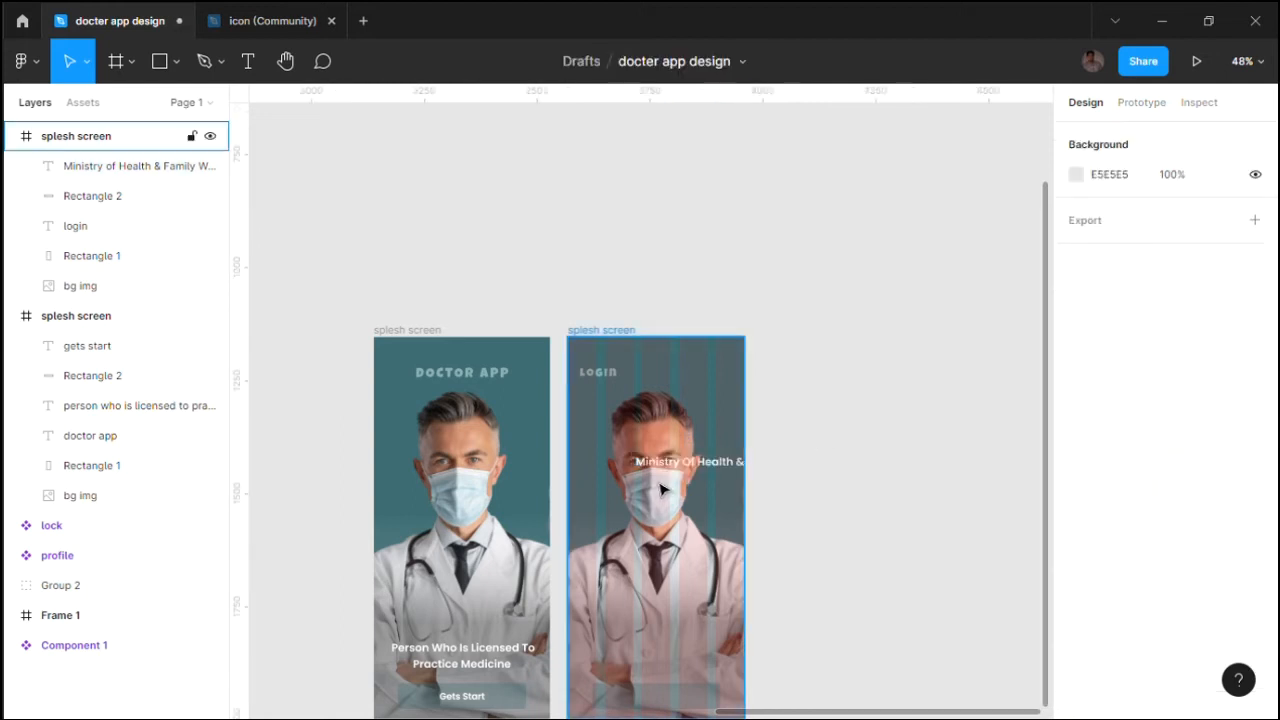
- Move the ministry text below the Login title, narrow its box to about 316 wide and set its font size to 20
{"action": "scroll", "coordinate": [655, 490], "scroll_direction": "up", "scroll_amount": 1}
{"action": "scroll", "coordinate": [606, 494], "scroll_direction": "up", "scroll_amount": 2}
{"action": "left_click_drag", "start_coordinate": [668, 594], "coordinate": [565, 511]}
{"action": "left_click_drag", "start_coordinate": [836, 514], "coordinate": [790, 514]}
{"action": "left_click", "coordinate": [1195, 573]}
{"action": "type", "text": "20"}
{"action": "left_click", "coordinate": [897, 551]}
- Set the ministry text's font size to 19 and move it directly under the Login title at about X 26, Y 94
{"action": "left_click", "coordinate": [649, 531]}
{"action": "left_click", "coordinate": [1195, 577]}
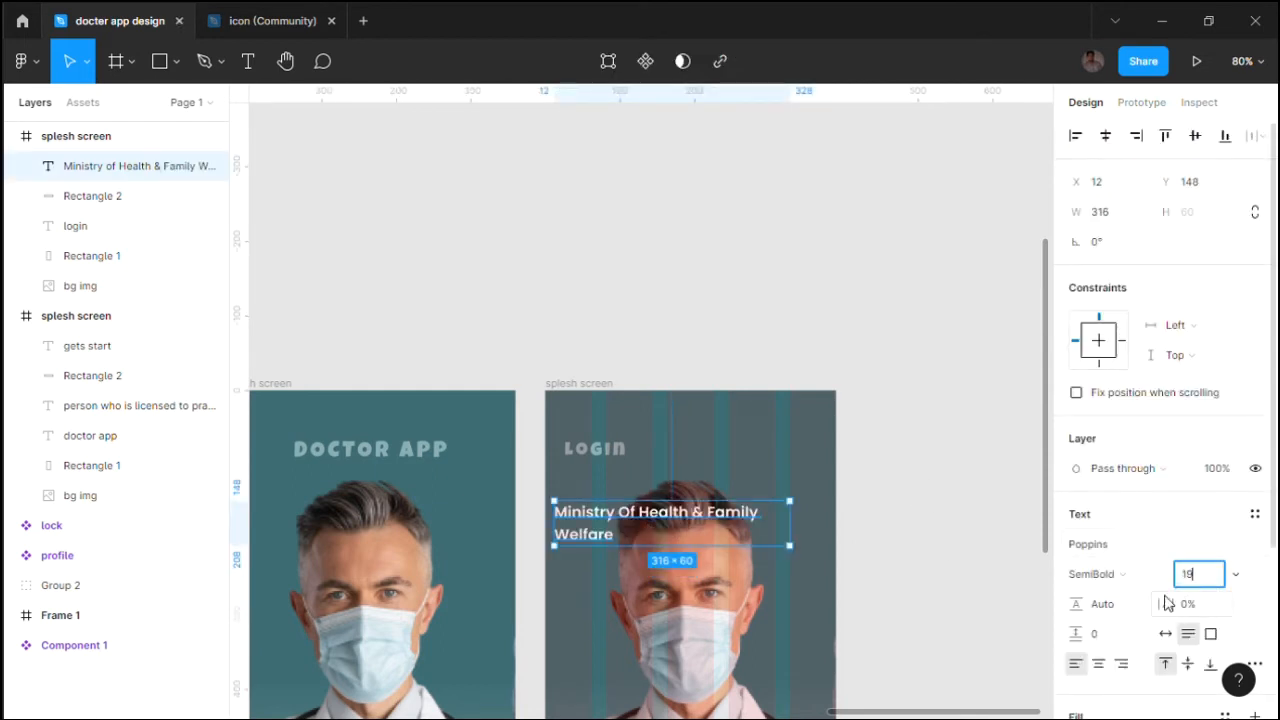
{"action": "left_click", "coordinate": [905, 528]}
{"action": "left_click", "coordinate": [650, 522]}
{"action": "left_click_drag", "start_coordinate": [650, 522], "coordinate": [661, 481]}
- Set the ministry text's line height to 142%, letter spacing to 3.5% and font size to 15, and narrow its box to about 282
{"action": "left_click", "coordinate": [1195, 606]}
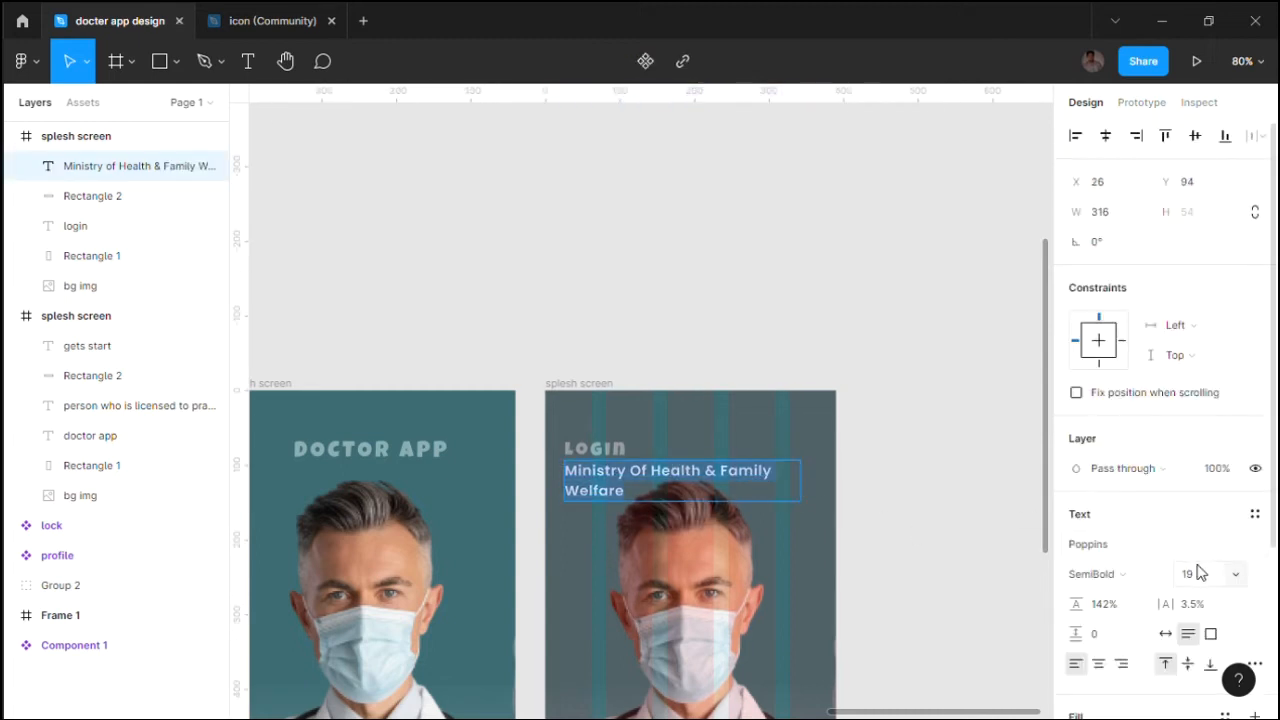
{"action": "left_click", "coordinate": [1194, 573]}
{"action": "type", "text": "15"}
{"action": "key", "text": "Return"}
{"action": "left_click_drag", "start_coordinate": [813, 483], "coordinate": [790, 485]}
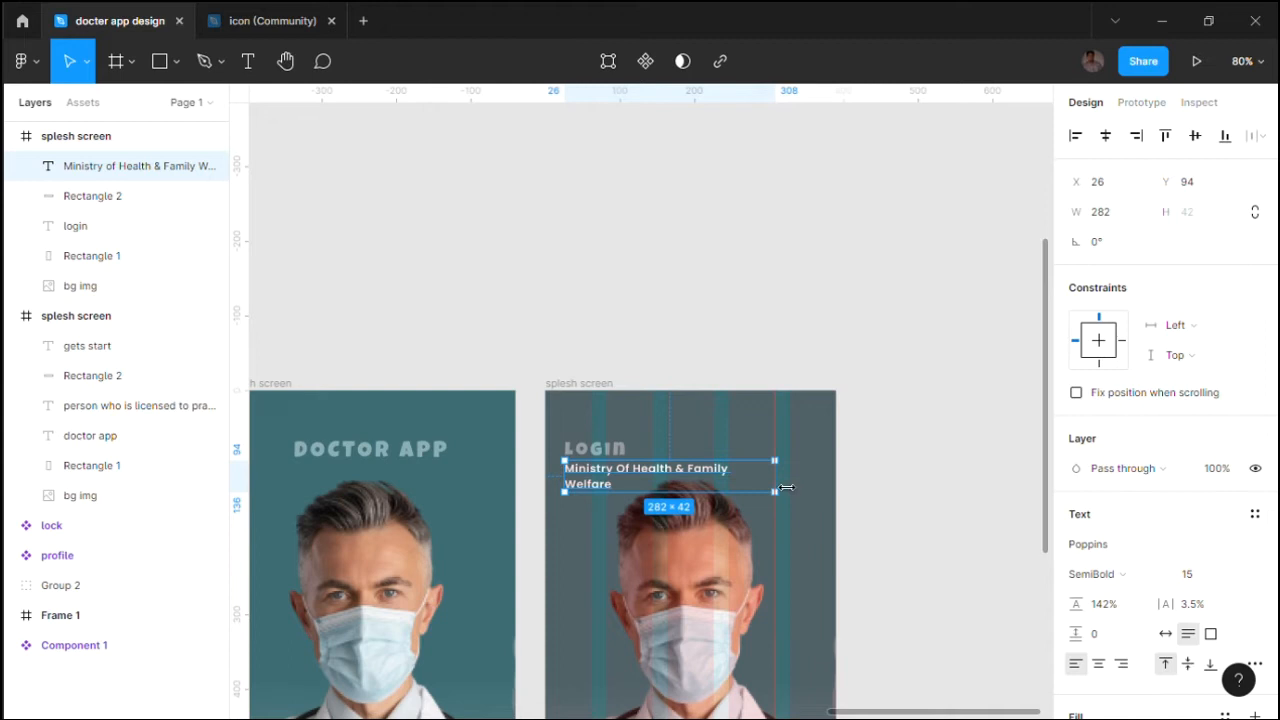
- Change the ministry text's fill to a muted light grey
{"action": "scroll", "coordinate": [1110, 565], "scroll_direction": "down", "scroll_amount": 4}
{"action": "left_click", "coordinate": [1076, 557]}
{"action": "left_click_drag", "start_coordinate": [845, 262], "coordinate": [828, 324]}
{"action": "left_click", "coordinate": [1052, 240]}
{"action": "scroll", "coordinate": [1052, 280], "scroll_direction": "down", "scroll_amount": 4}
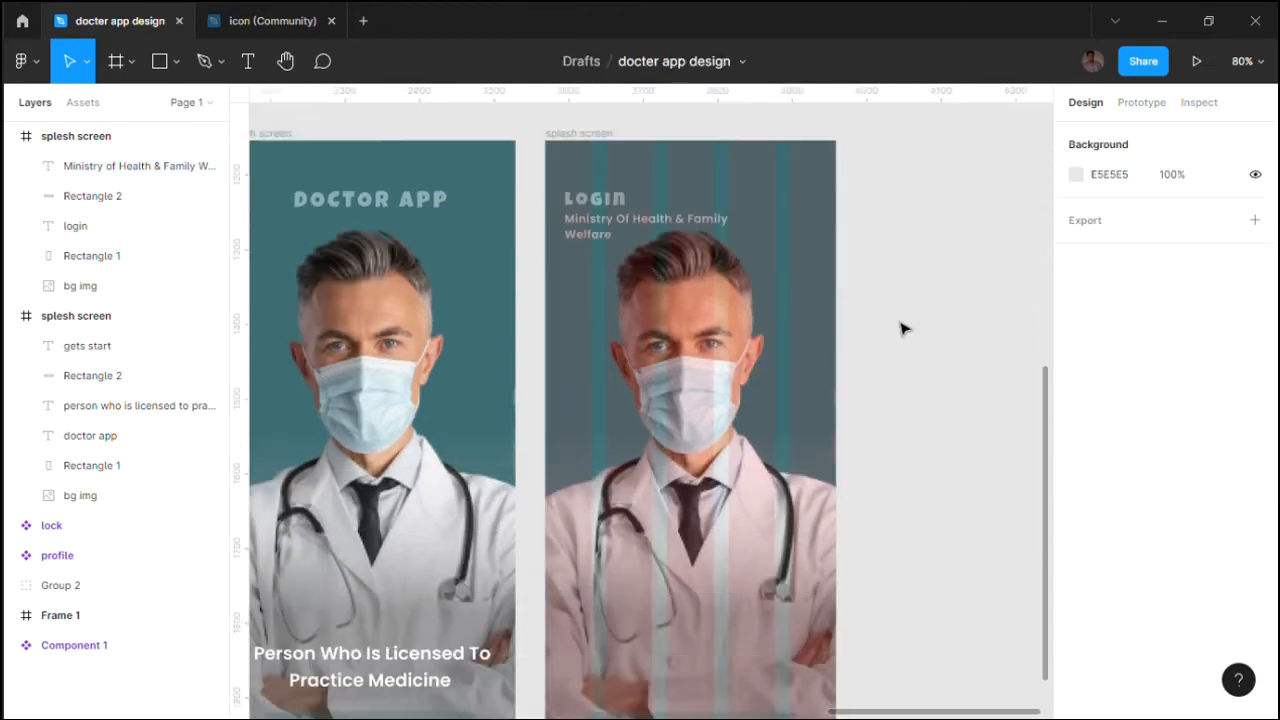
- Move the login frame's button rectangle up to about X 26, Y 269
{"action": "scroll", "coordinate": [905, 322], "scroll_direction": "down", "scroll_amount": 3}
{"action": "left_click", "coordinate": [811, 521]}
{"action": "left_click_drag", "start_coordinate": [811, 524], "coordinate": [805, 336]}
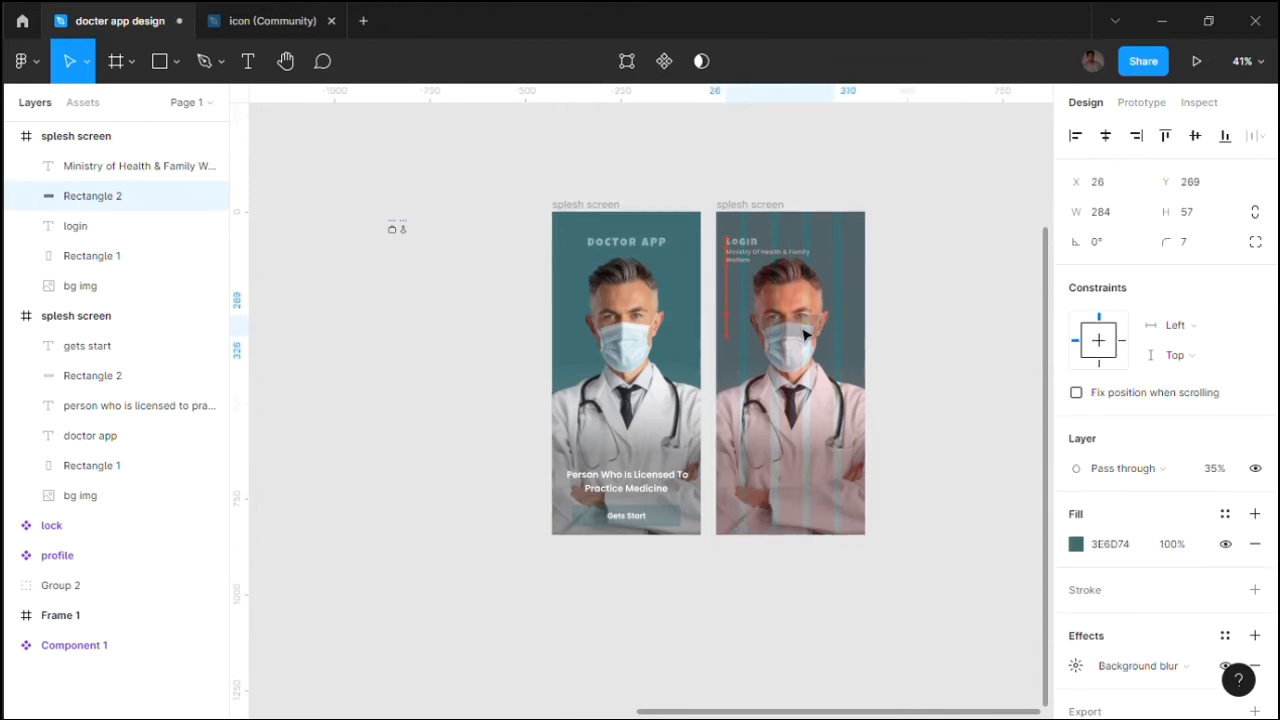
- Hide the column layout grid on the login frame
{"action": "left_click", "coordinate": [757, 208]}
{"action": "scroll", "coordinate": [867, 310], "scroll_direction": "up", "scroll_amount": 1}
{"action": "left_click", "coordinate": [1228, 424]}
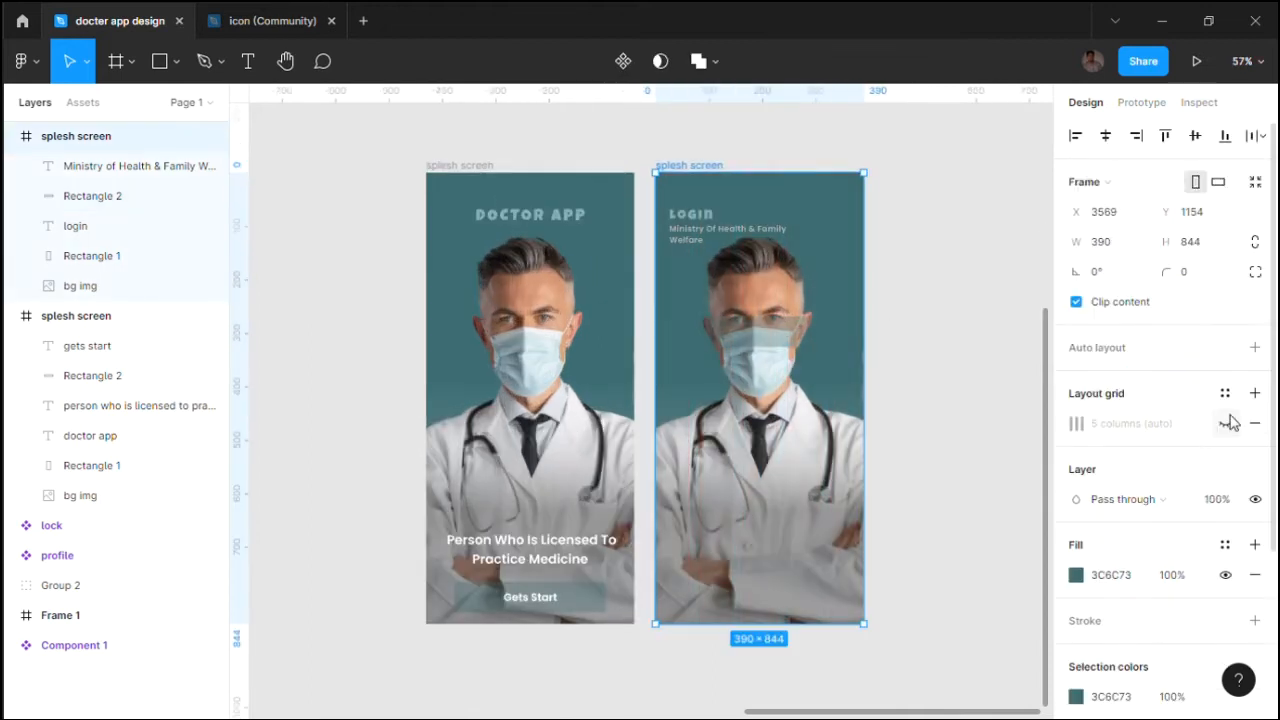
- Try moving the login frame's button rectangle down to just below the doctor's mask
{"action": "left_click_drag", "start_coordinate": [796, 332], "coordinate": [811, 406]}
{"action": "key", "text": "ctrl+z"}
{"action": "left_click", "coordinate": [811, 340]}
{"action": "key", "text": "Escape"}
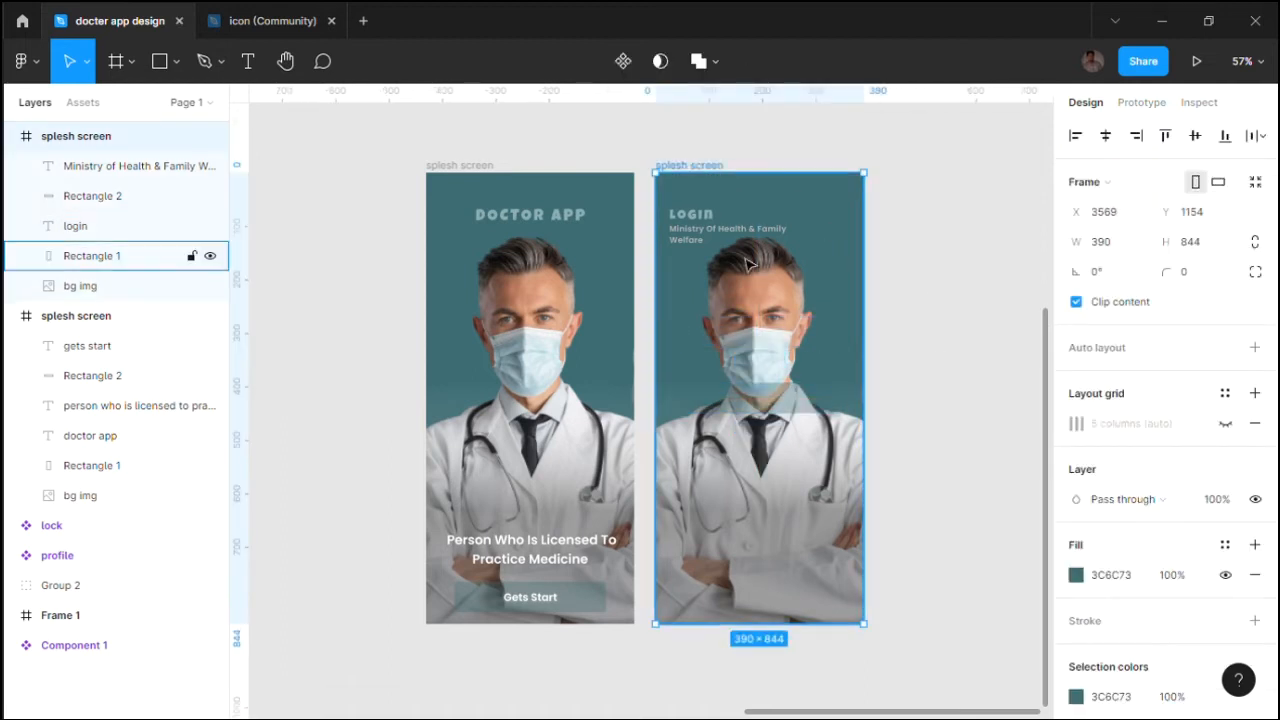
- Nudge the Login title slightly upward to widen the gap above the ministry text
{"action": "scroll", "coordinate": [701, 257], "scroll_direction": "up", "scroll_amount": 2}
{"action": "left_click", "coordinate": [687, 190]}
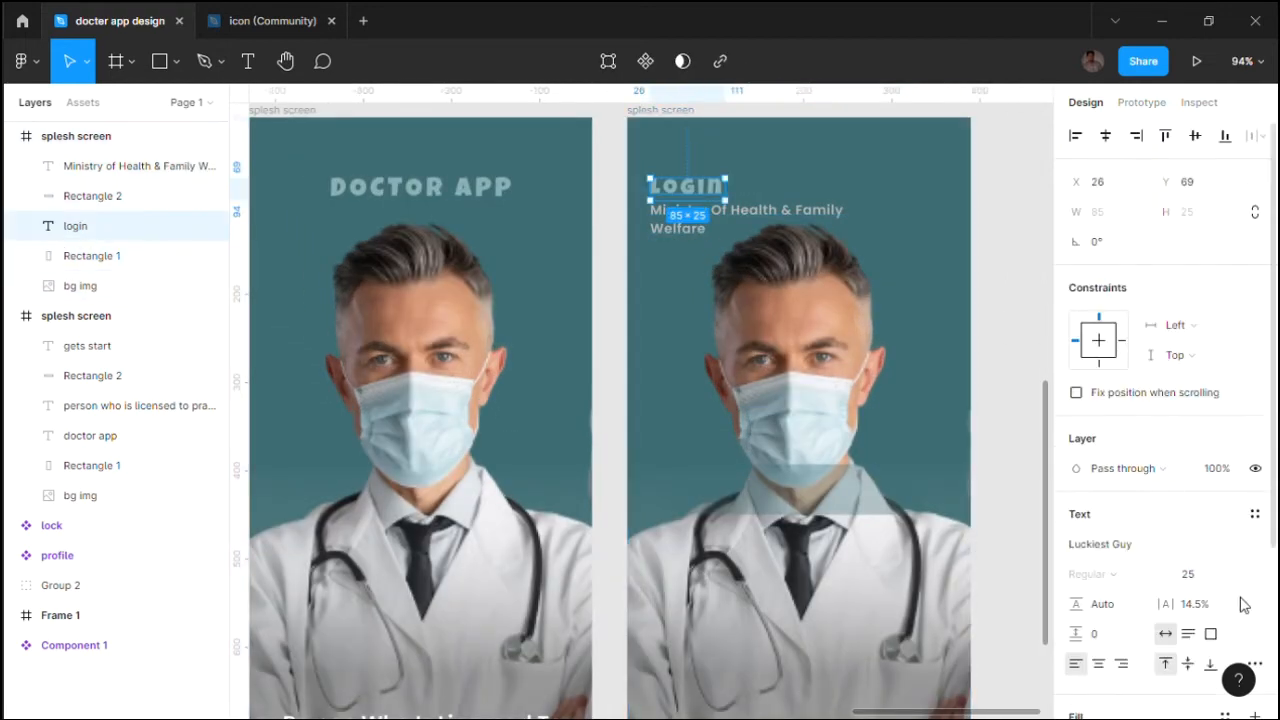
{"action": "left_click", "coordinate": [712, 413]}
{"action": "left_click_drag", "start_coordinate": [713, 189], "coordinate": [712, 177]}
{"action": "key", "text": "ctrl+z"}
{"action": "scroll", "coordinate": [712, 215], "scroll_direction": "up", "scroll_amount": 1}
{"action": "left_click", "coordinate": [712, 260]}
{"action": "left_click_drag", "start_coordinate": [712, 262], "coordinate": [711, 257]}
{"action": "left_click", "coordinate": [889, 286]}
- Delete the doctor background photo from the login frame
{"action": "scroll", "coordinate": [905, 350], "scroll_direction": "down", "scroll_amount": 1}
{"action": "left_click", "coordinate": [870, 396]}
{"action": "key", "text": "Delete"}
- Move the button rectangle to the upper middle of the login frame, centred at about X 53, Y 274
{"action": "scroll", "coordinate": [874, 396], "scroll_direction": "down", "scroll_amount": 3}
{"action": "left_click_drag", "start_coordinate": [764, 190], "coordinate": [721, 181]}
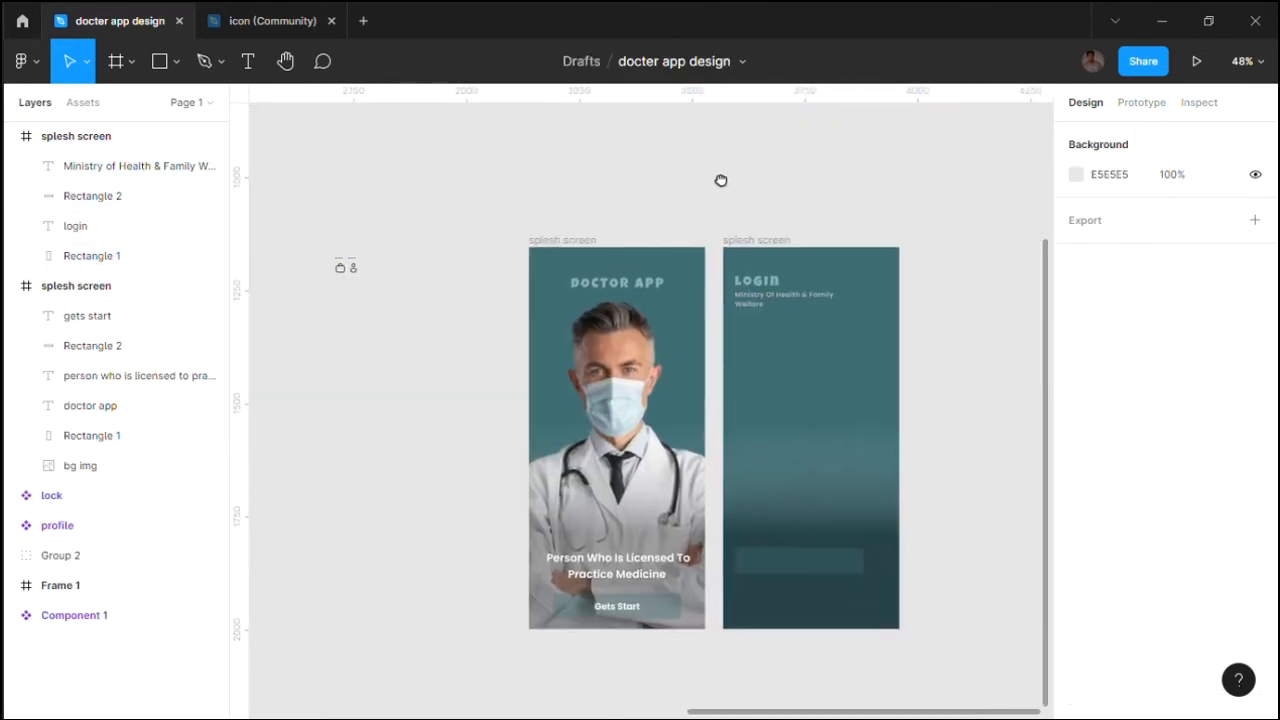
{"action": "scroll", "coordinate": [745, 203], "scroll_direction": "up", "scroll_amount": 2}
{"action": "scroll", "coordinate": [791, 443], "scroll_direction": "down", "scroll_amount": 1}
{"action": "left_click", "coordinate": [773, 596]}
{"action": "left_click_drag", "start_coordinate": [773, 596], "coordinate": [795, 372]}
{"action": "left_click", "coordinate": [908, 446]}
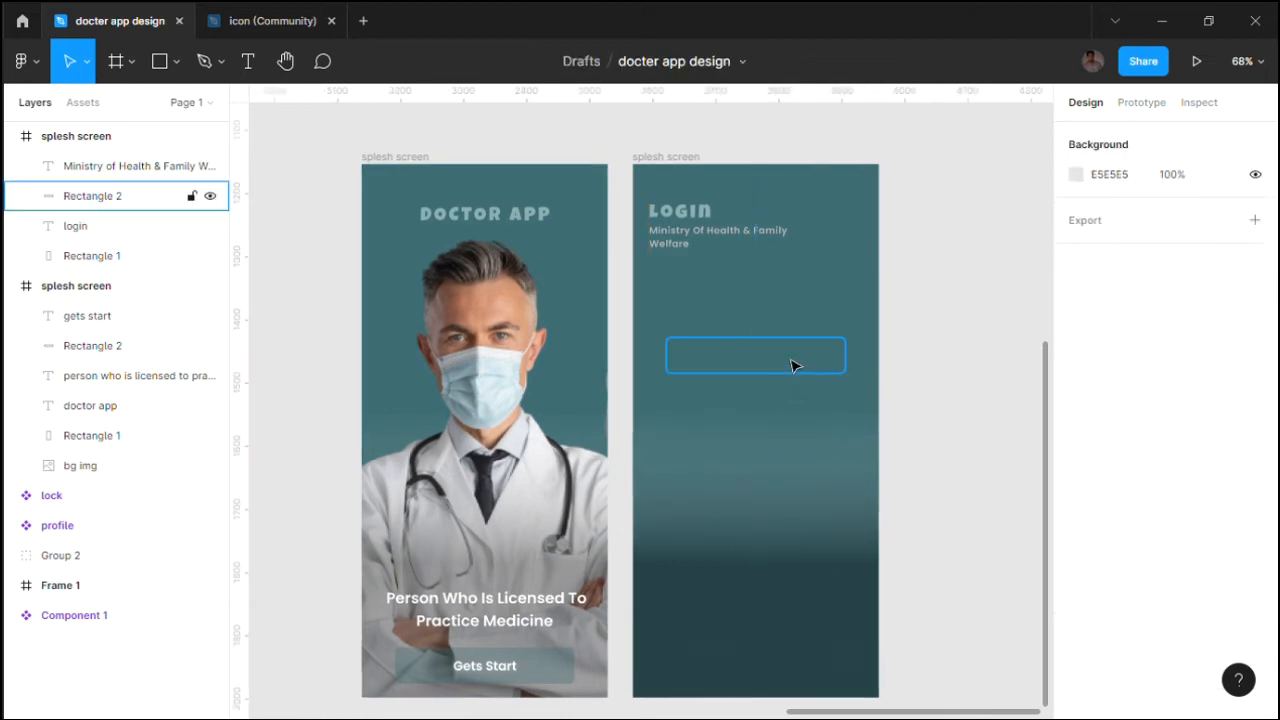
- Delete the full-size gradient overlay rectangle from the login frame and select the button rectangle
{"action": "left_click", "coordinate": [104, 256]}
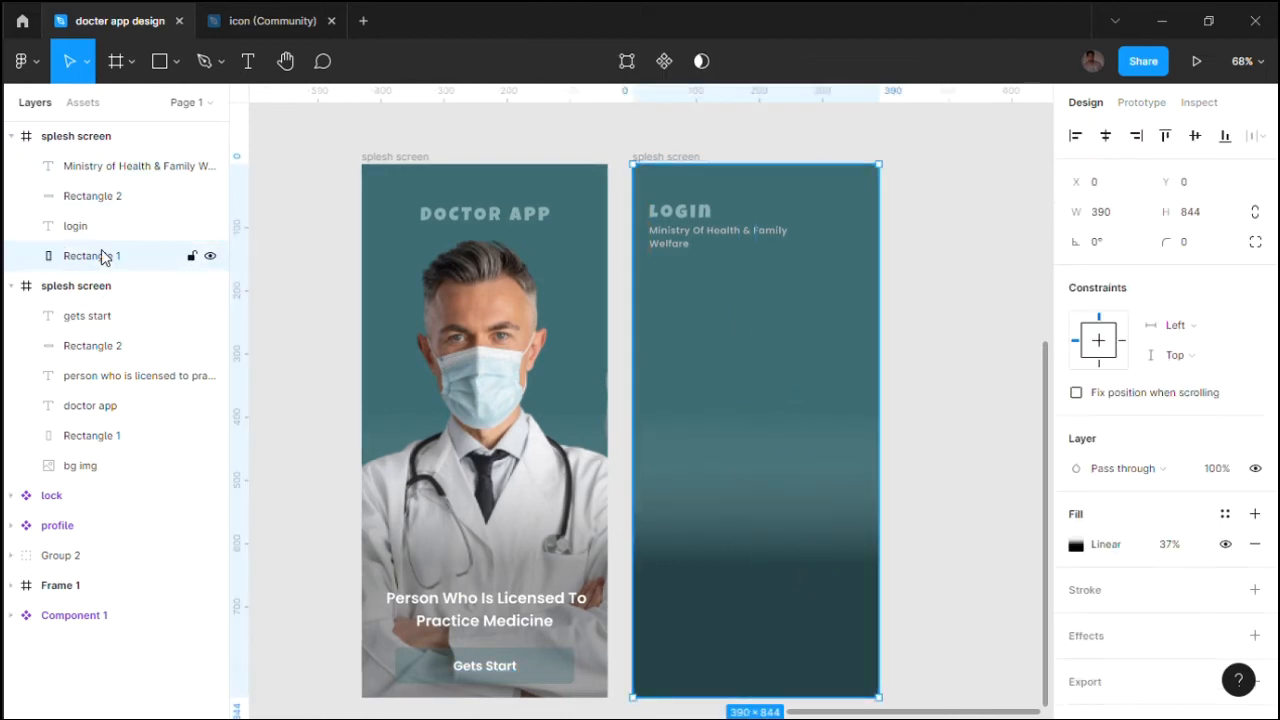
{"action": "key", "text": "Delete"}
{"action": "left_click", "coordinate": [745, 365]}
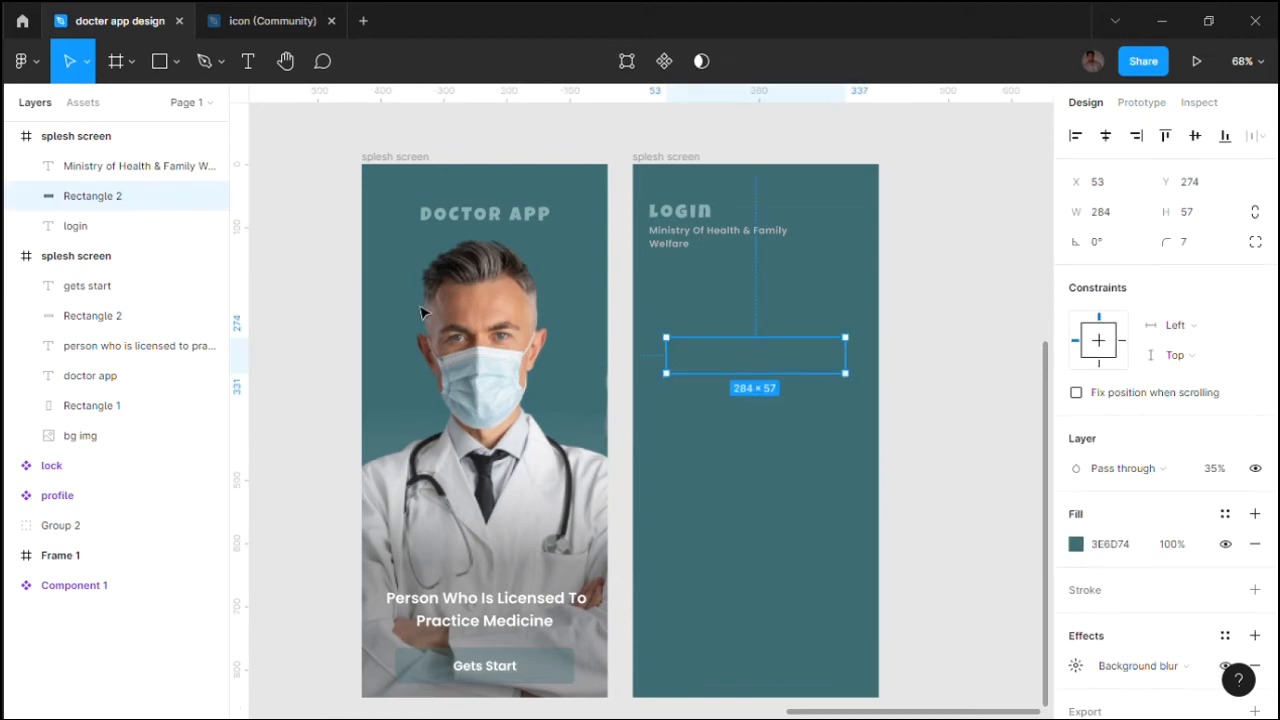
- Set the fill colour of the button rectangle in the login frame to white, FFFFFF
{"action": "left_click", "coordinate": [708, 184]}
{"action": "left_click", "coordinate": [754, 372]}
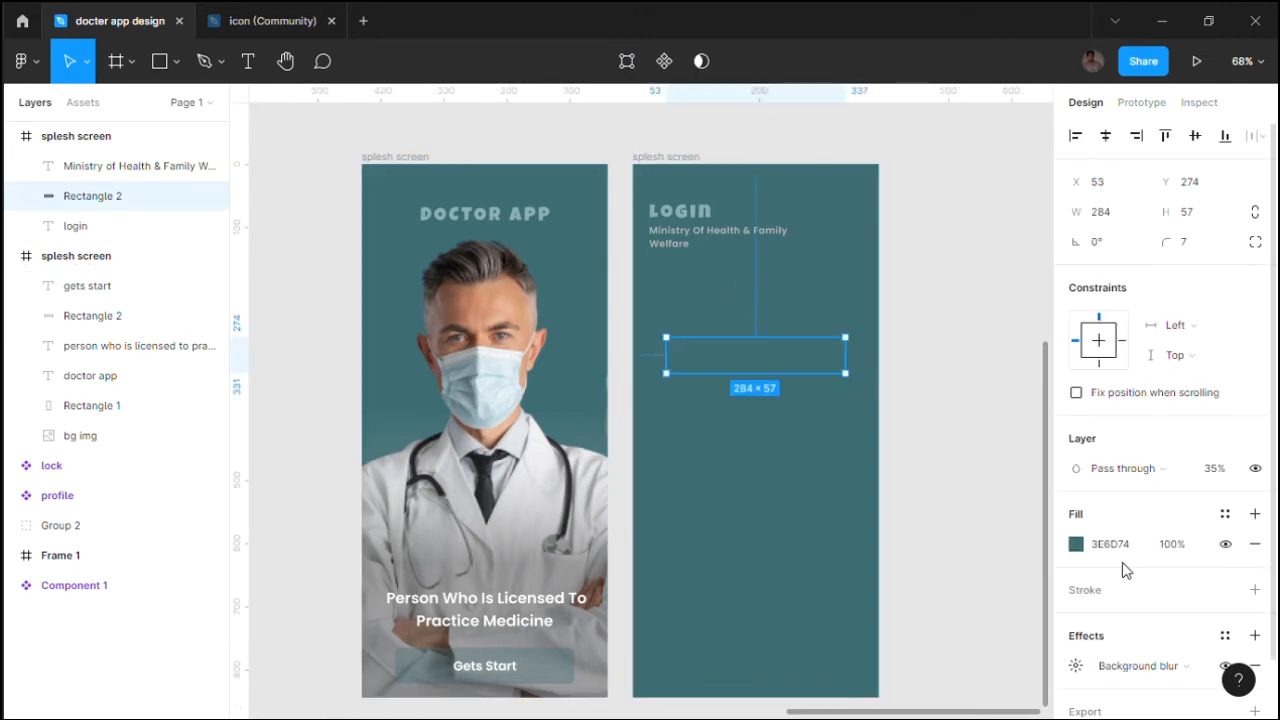
{"action": "left_click", "coordinate": [1076, 544]}
{"action": "left_click", "coordinate": [922, 551]}
{"action": "type", "text": "FFFFFF"}
{"action": "key", "text": "Return"}
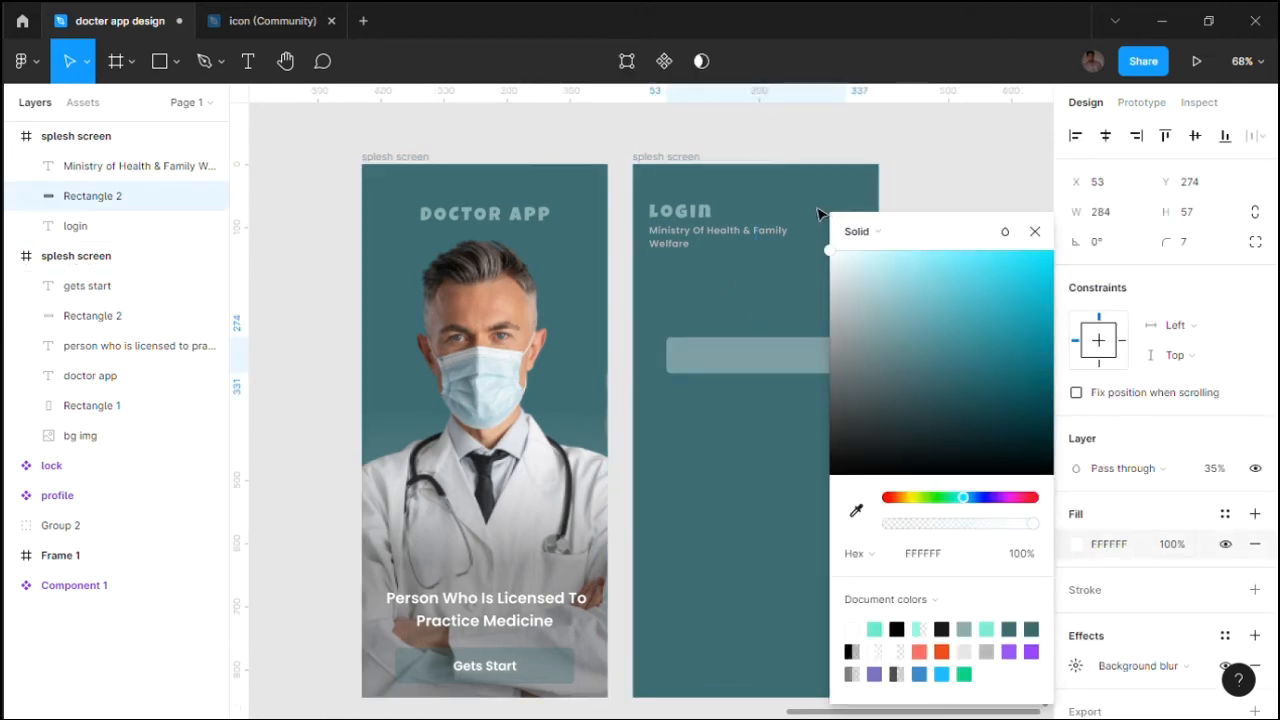
{"action": "left_click", "coordinate": [1037, 230]}
- Set the white rectangle's layer opacity to 30%
{"action": "left_click", "coordinate": [1208, 470]}
{"action": "type", "text": "30"}
{"action": "left_click", "coordinate": [788, 426]}
{"action": "scroll", "coordinate": [785, 376], "scroll_direction": "up", "scroll_amount": 2}
{"action": "left_click", "coordinate": [786, 364]}
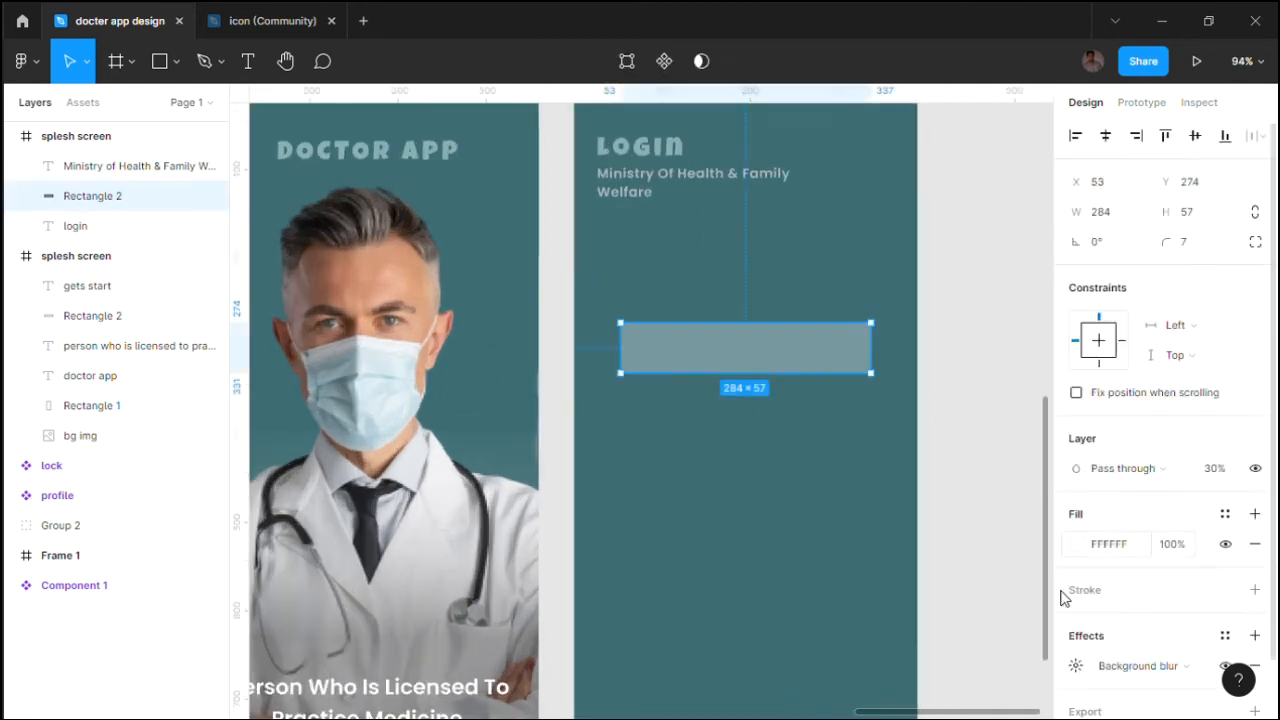
- Set the background blur amount of the white rectangle to 4
{"action": "scroll", "coordinate": [1073, 652], "scroll_direction": "down", "scroll_amount": 1}
{"action": "left_click", "coordinate": [1075, 635]}
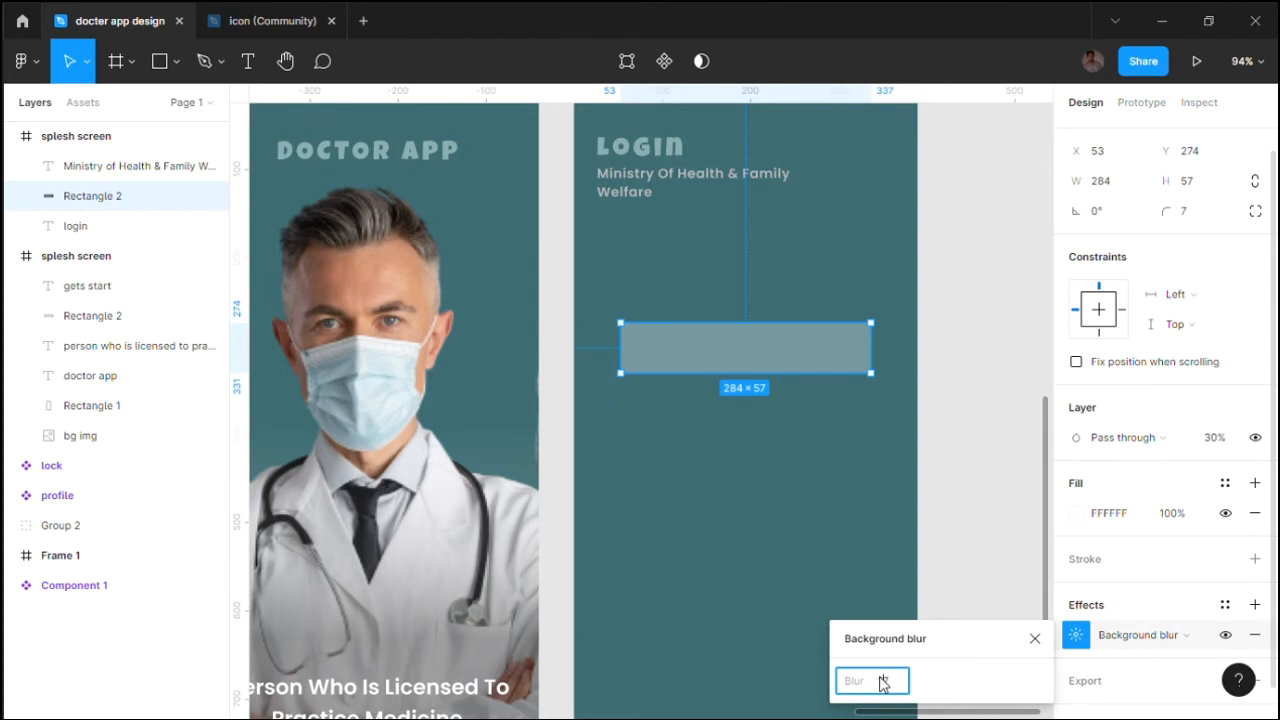
{"action": "left_click", "coordinate": [953, 649]}
{"action": "left_click", "coordinate": [886, 681]}
{"action": "type", "text": "4"}
{"action": "left_click", "coordinate": [984, 642]}
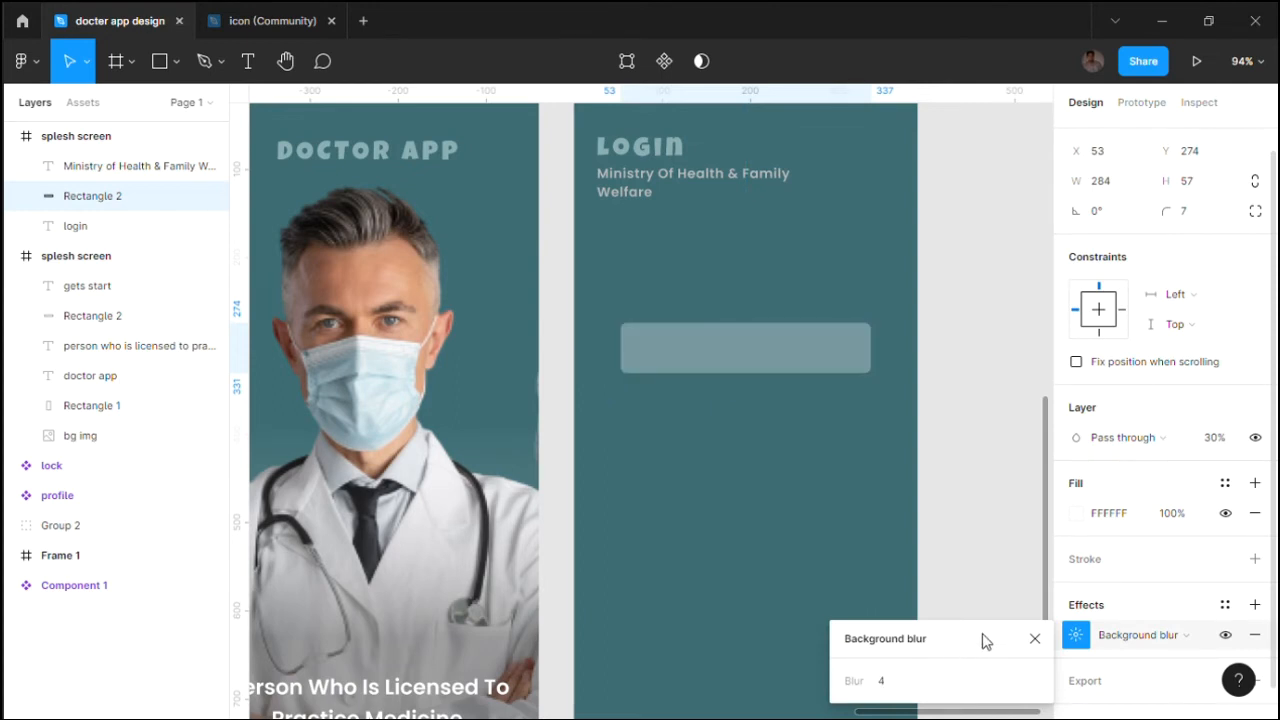
{"action": "left_click", "coordinate": [1037, 635]}
{"action": "key", "text": "Escape"}
{"action": "key", "text": "o"}
{"action": "mouse_move", "coordinate": [723, 418]}
{"action": "left_mouse_down"}
{"action": "mouse_move", "coordinate": [793, 487]}
{"action": "mouse_move", "coordinate": [816, 325]}
{"action": "mouse_move", "coordinate": [799, 332]}
{"action": "left_mouse_up"}
{"action": "left_click", "coordinate": [1076, 544]}
{"action": "left_click", "coordinate": [1006, 287]}
{"action": "key", "text": "Escape"}
{"action": "scroll", "coordinate": [805, 445], "scroll_direction": "up", "scroll_amount": 3}
{"action": "scroll", "coordinate": [810, 444], "scroll_direction": "up", "scroll_amount": 1}
{"action": "key", "text": "["}
{"action": "key", "text": "Delete"}
{"action": "scroll", "coordinate": [891, 449], "scroll_direction": "down", "scroll_amount": 4}
- Move the translucent rectangle to about X 39, Y 257 and round its corners fully, with a radius of about 28
{"action": "left_click_drag", "start_coordinate": [765, 376], "coordinate": [752, 344]}
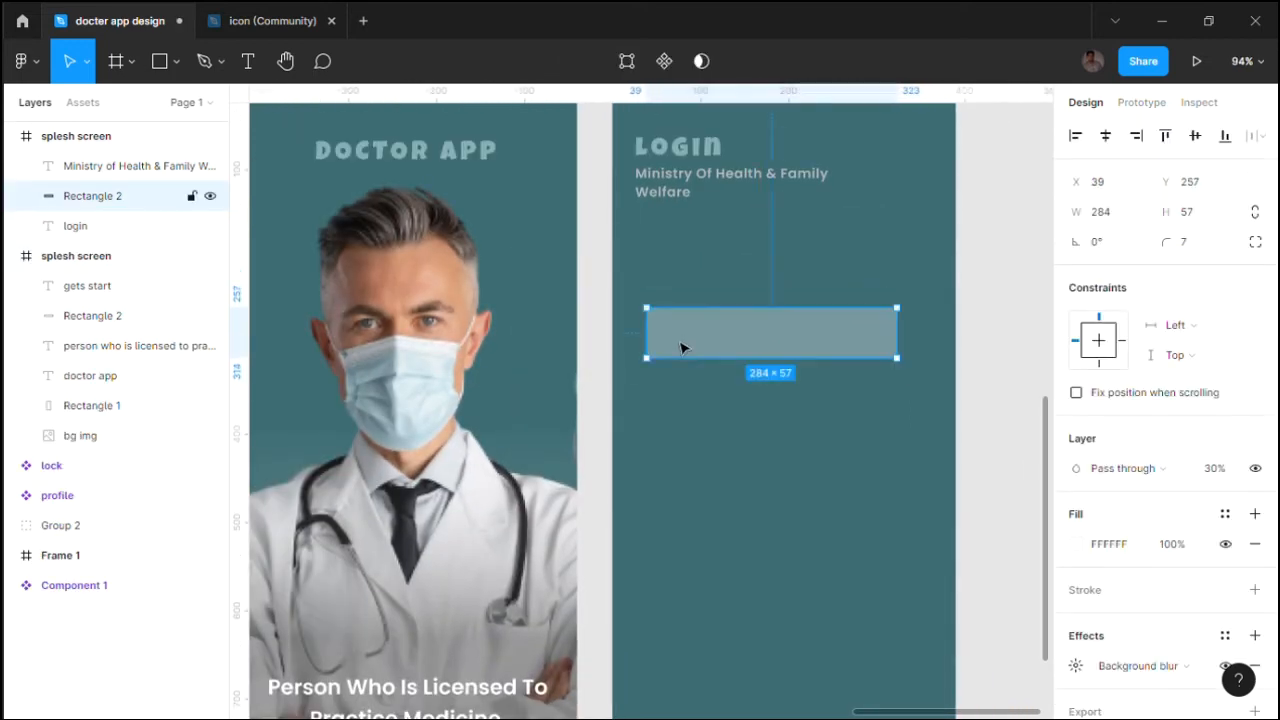
{"action": "scroll", "coordinate": [668, 333], "scroll_direction": "up", "scroll_amount": 4}
{"action": "left_click_drag", "start_coordinate": [640, 297], "coordinate": [740, 368]}
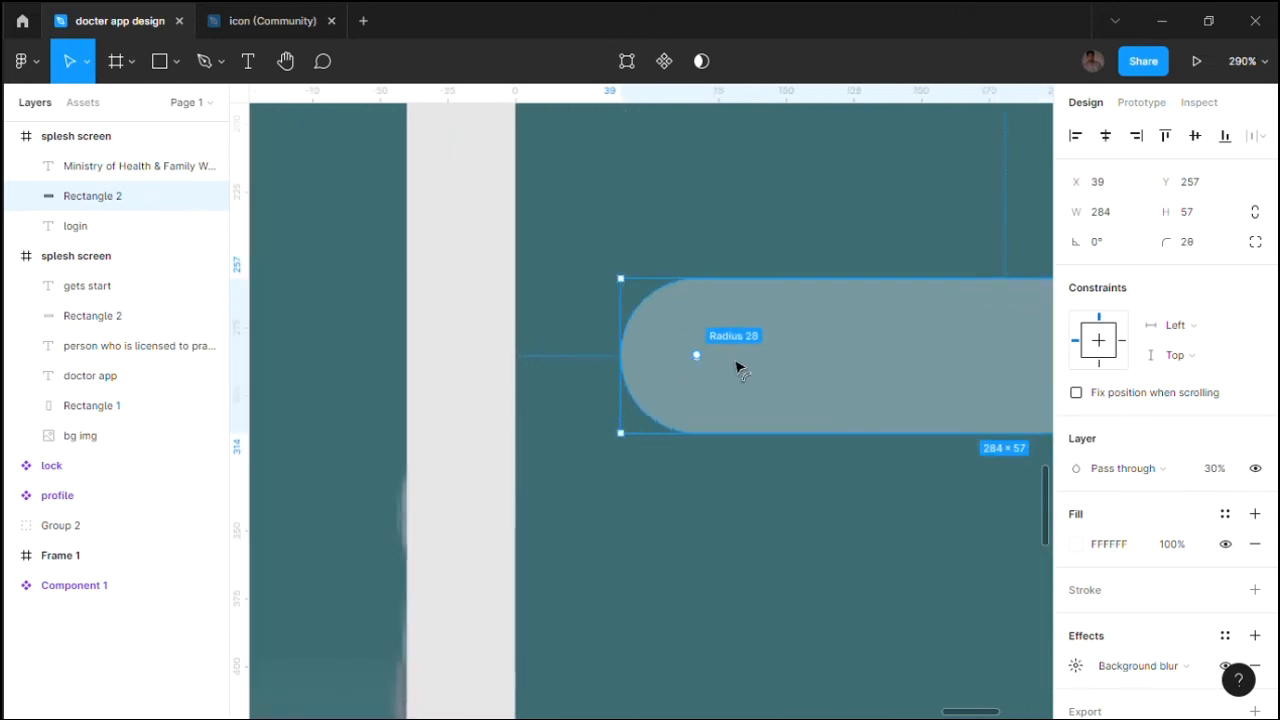
{"action": "scroll", "coordinate": [843, 658], "scroll_direction": "down", "scroll_amount": 5}
{"action": "scroll", "coordinate": [869, 586], "scroll_direction": "right", "scroll_amount": 2}
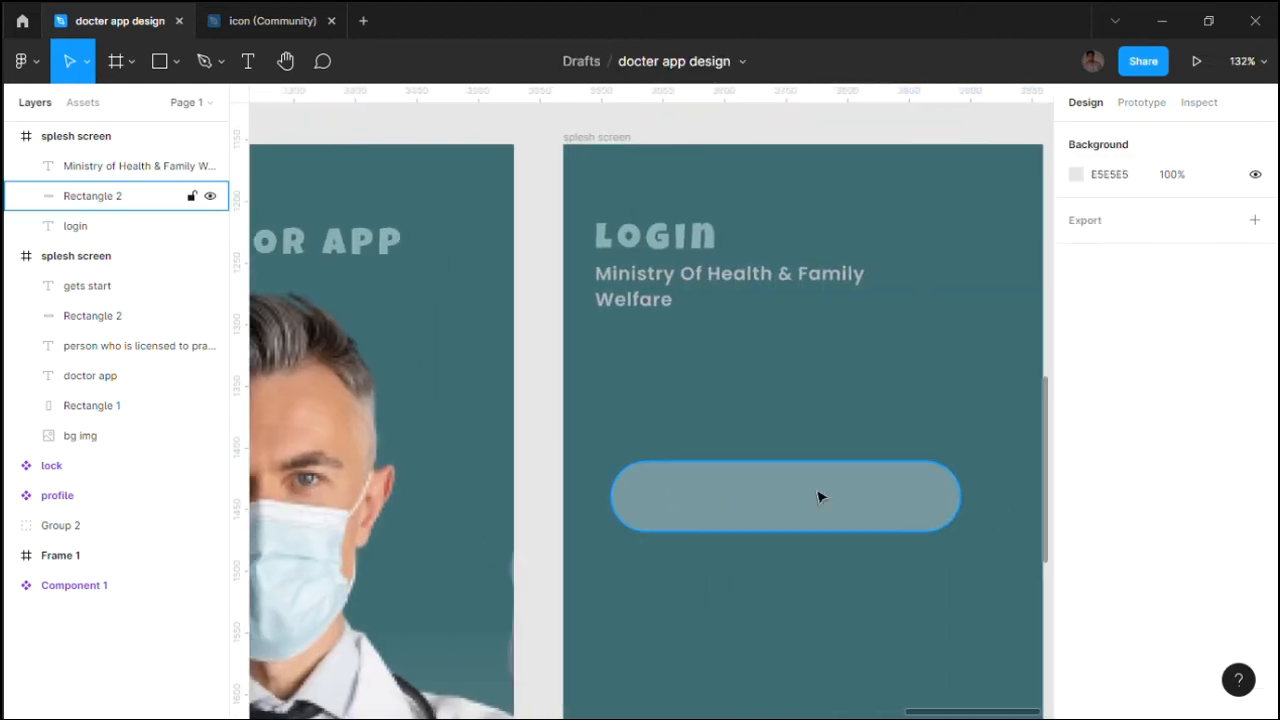
- Widen the rounded rectangle to 315 and centre it horizontally in the login frame at X 38
{"action": "left_click_drag", "start_coordinate": [975, 526], "coordinate": [1010, 527]}
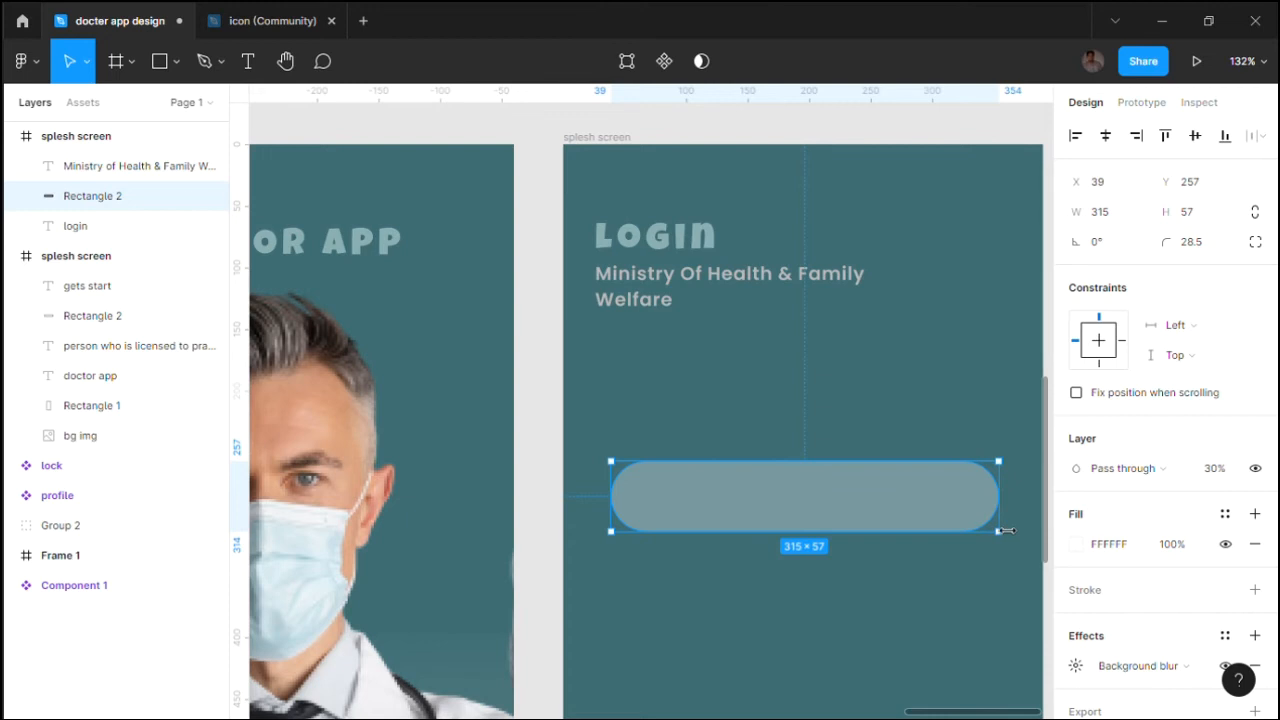
{"action": "scroll", "coordinate": [1000, 525], "scroll_direction": "down", "scroll_amount": 3}
{"action": "scroll", "coordinate": [849, 246], "scroll_direction": "right", "scroll_amount": 3}
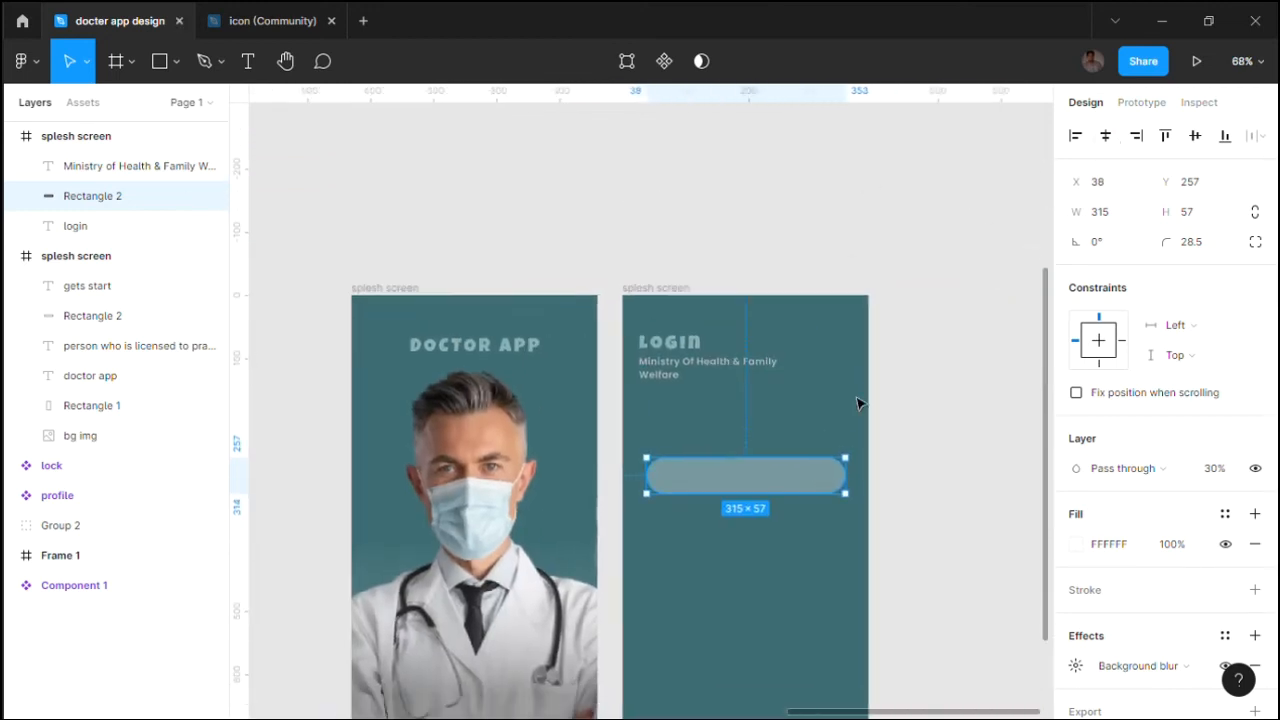
{"action": "left_click", "coordinate": [1165, 135]}
{"action": "left_click", "coordinate": [1195, 136]}
- Place a copy of the rounded rectangle directly below the first as a second input field
{"action": "mouse_move", "coordinate": [768, 575]}
{"action": "left_mouse_down"}
{"action": "mouse_move", "coordinate": [768, 506]}
{"action": "mouse_move", "coordinate": [808, 510]}
{"action": "mouse_move", "coordinate": [800, 502]}
{"action": "mouse_move", "coordinate": [814, 527]}
{"action": "mouse_move", "coordinate": [767, 537]}
{"action": "mouse_move", "coordinate": [767, 497]}
{"action": "mouse_move", "coordinate": [766, 550]}
{"action": "left_mouse_up"}
{"action": "left_click", "coordinate": [930, 497]}
{"action": "scroll", "coordinate": [943, 484], "scroll_direction": "down", "scroll_amount": 2}
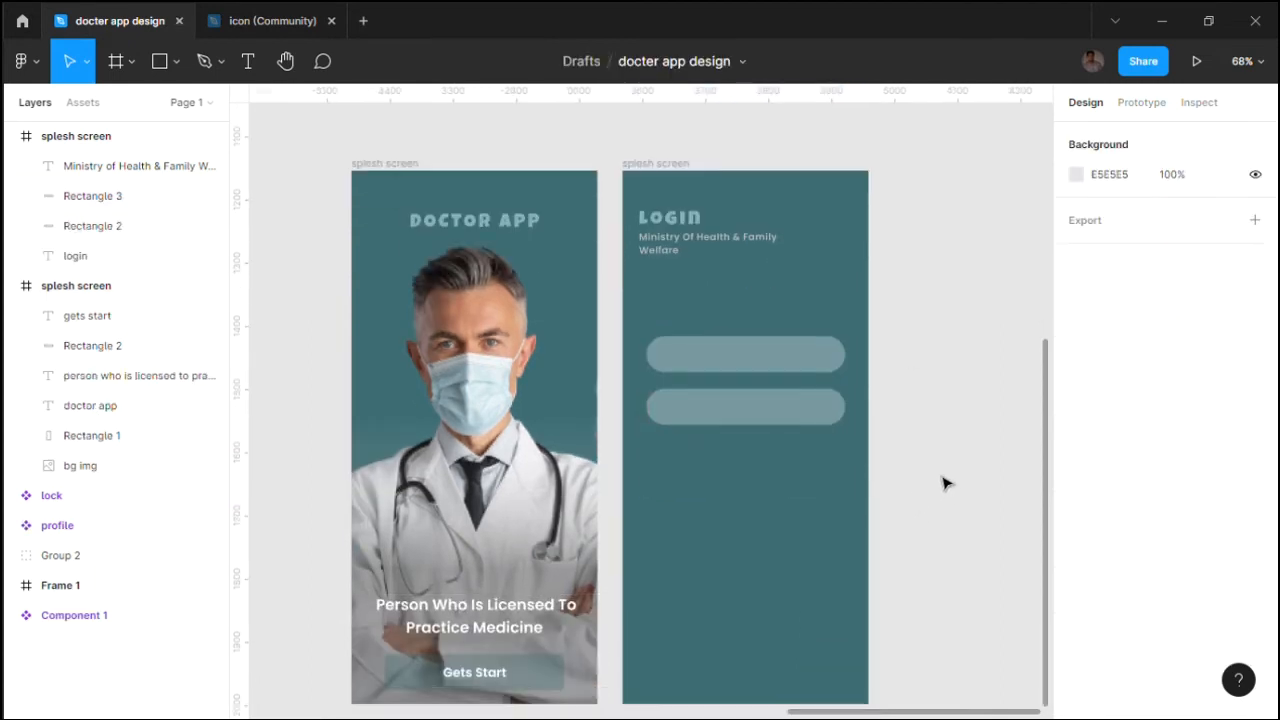
- Move both input-field rectangles down together so the upper one sits at about Y 342
{"action": "left_click", "coordinate": [775, 368]}
{"action": "left_click", "coordinate": [775, 407], "text": "shift"}
{"action": "mouse_move", "coordinate": [795, 382]}
{"action": "left_mouse_down"}
{"action": "mouse_move", "coordinate": [793, 451]}
{"action": "mouse_move", "coordinate": [785, 430]}
{"action": "left_mouse_up"}
{"action": "left_click", "coordinate": [903, 383]}
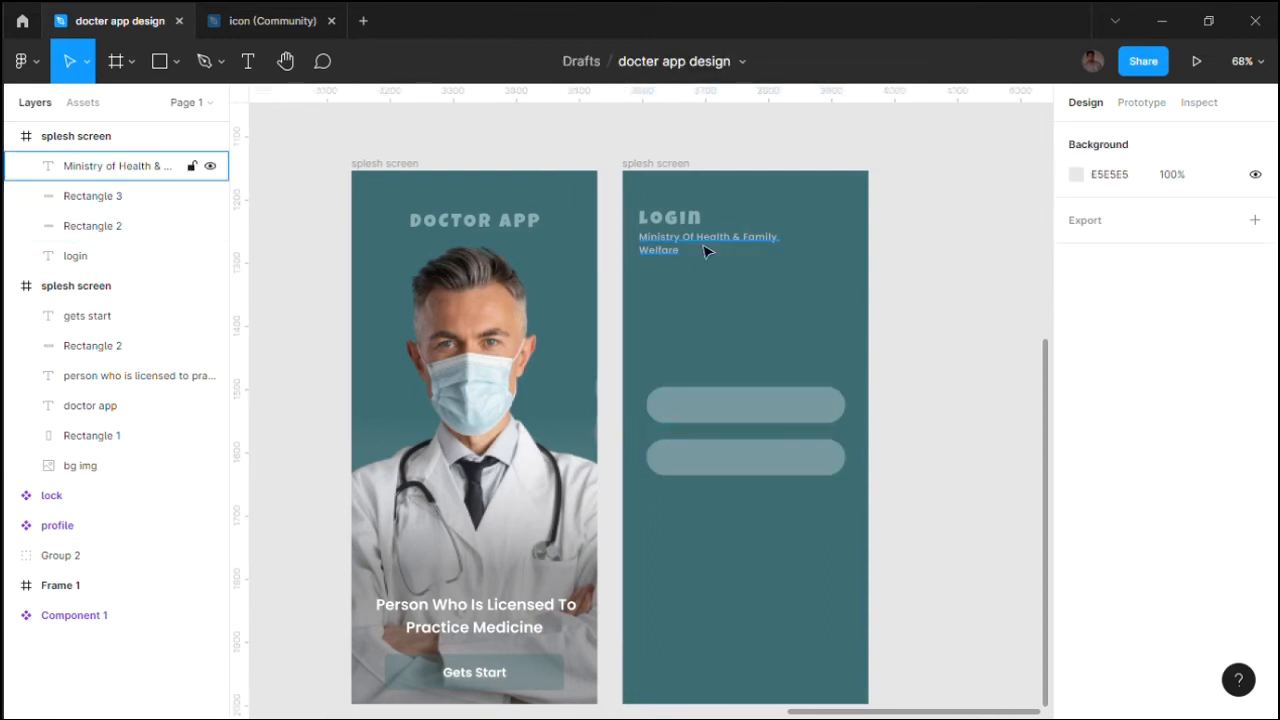
- Move the ministry text down to about Y 147 and set the Login title's font size to 35
{"action": "left_click", "coordinate": [711, 249]}
{"action": "left_click_drag", "start_coordinate": [735, 267], "coordinate": [757, 289]}
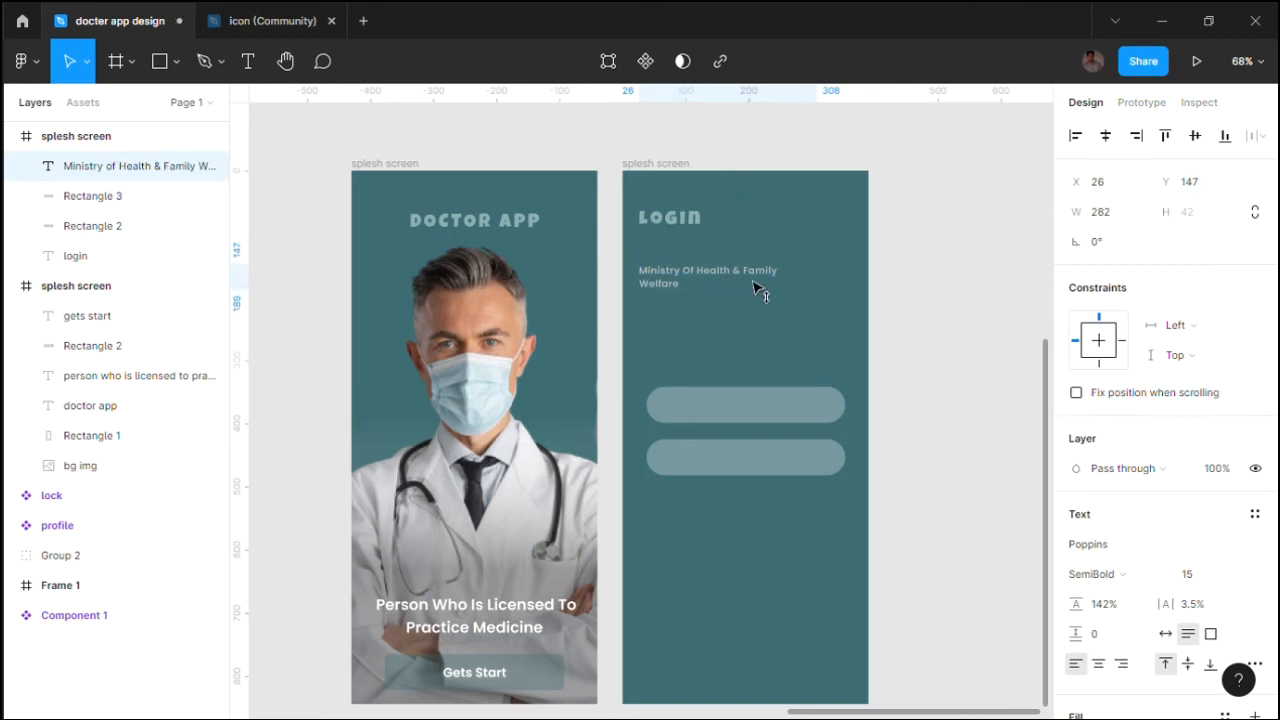
{"action": "left_click", "coordinate": [686, 220]}
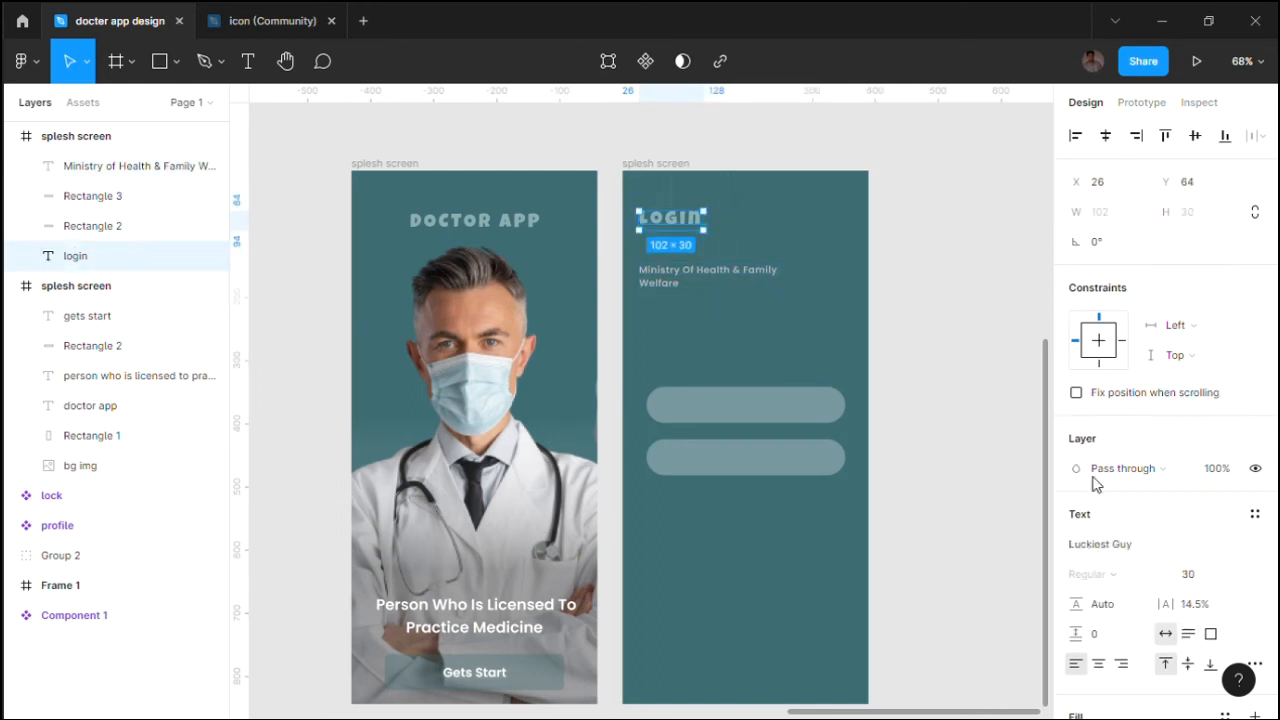
{"action": "left_click", "coordinate": [1203, 578]}
{"action": "type", "text": "35"}
{"action": "left_click", "coordinate": [991, 491]}
- Align the Login title and ministry text with the fields' left edge, placing the ministry text at X 38, Y 136
{"action": "left_click_drag", "start_coordinate": [714, 226], "coordinate": [717, 272]}
{"action": "left_click", "coordinate": [976, 256]}
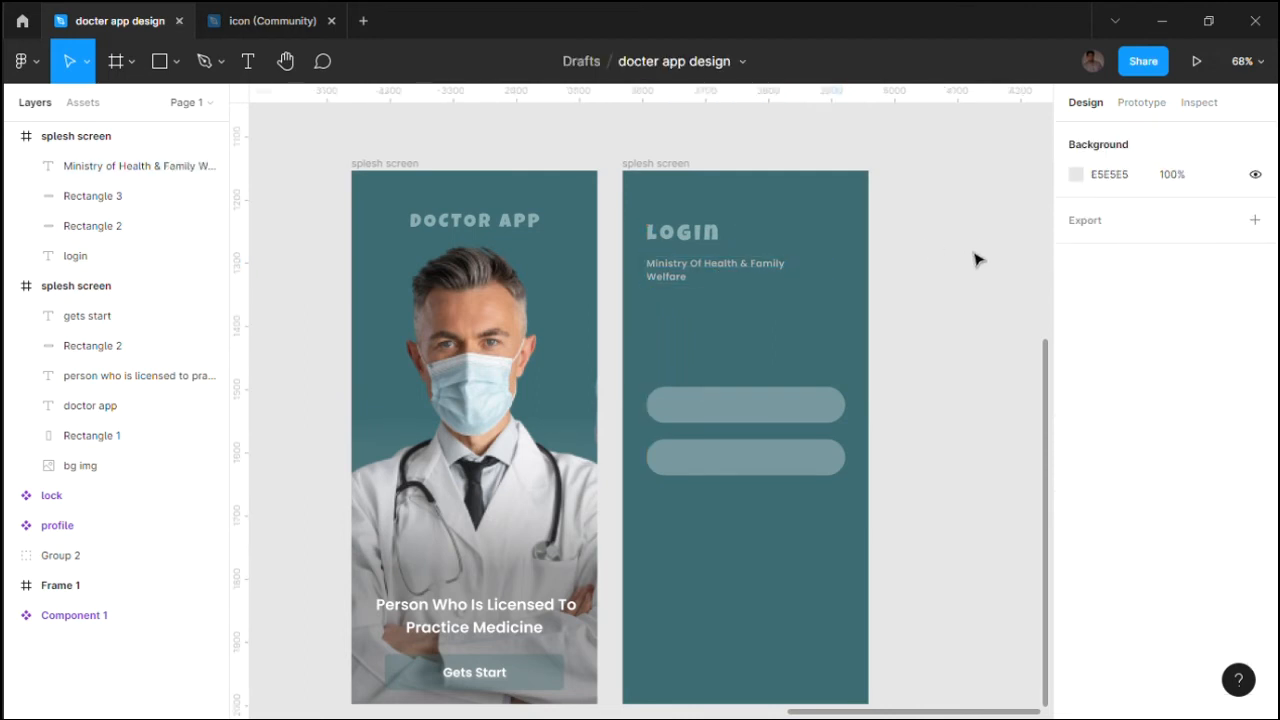
{"action": "left_click", "coordinate": [726, 272]}
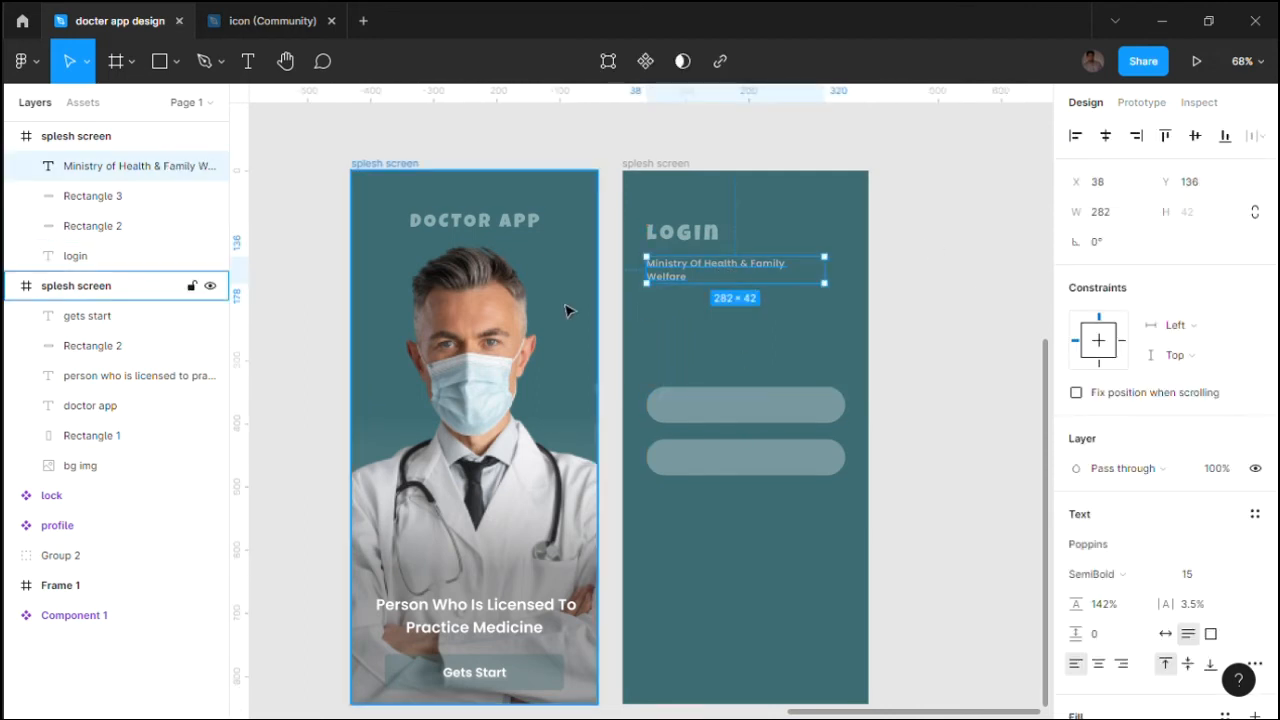
- Bring the lock and profile icons from the canvas into the login frame, onto the upper input field
{"action": "scroll", "coordinate": [471, 318], "scroll_direction": "down", "scroll_amount": 4}
{"action": "scroll", "coordinate": [325, 285], "scroll_direction": "up", "scroll_amount": 4}
{"action": "left_click_drag", "start_coordinate": [363, 309], "coordinate": [775, 425]}
{"action": "left_click", "coordinate": [338, 281]}
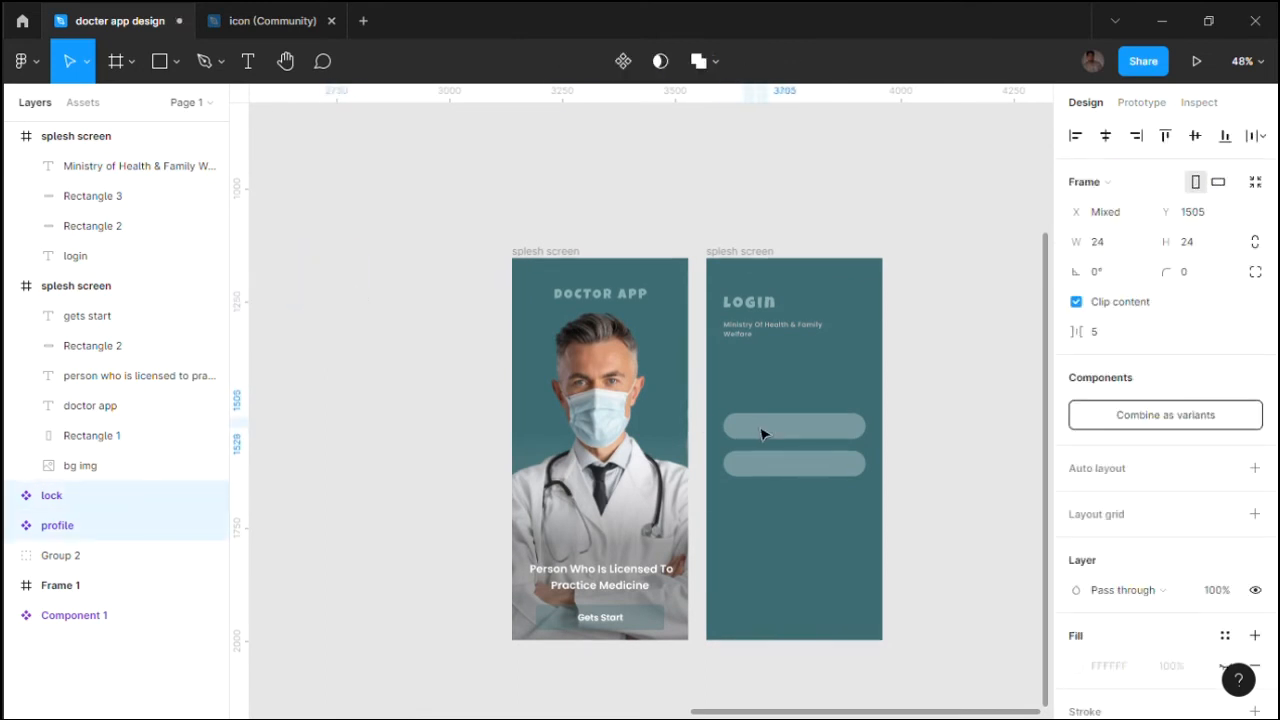
{"action": "scroll", "coordinate": [785, 425], "scroll_direction": "up", "scroll_amount": 5}
{"action": "scroll", "coordinate": [785, 425], "scroll_direction": "down", "scroll_amount": 3}
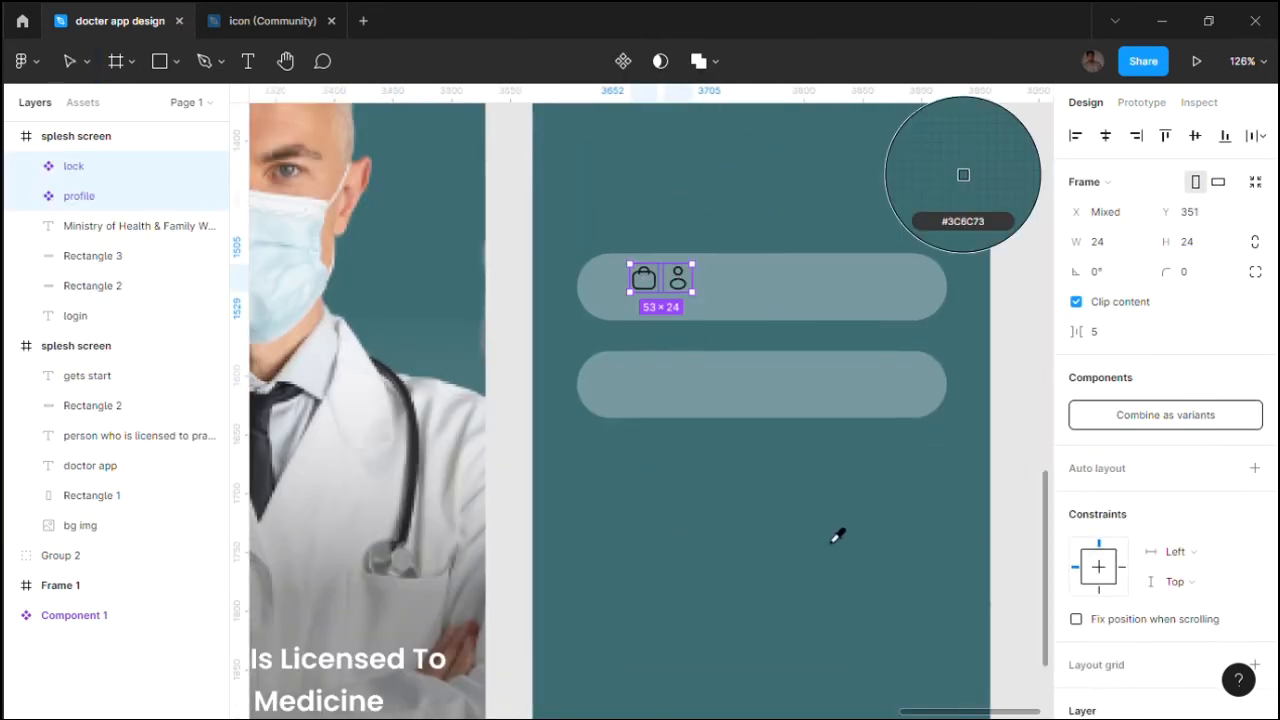
- Recolour the lock and profile icons to teal 3C6C73, sampled from the login frame's background
{"action": "scroll", "coordinate": [1072, 607], "scroll_direction": "down", "scroll_amount": 3}
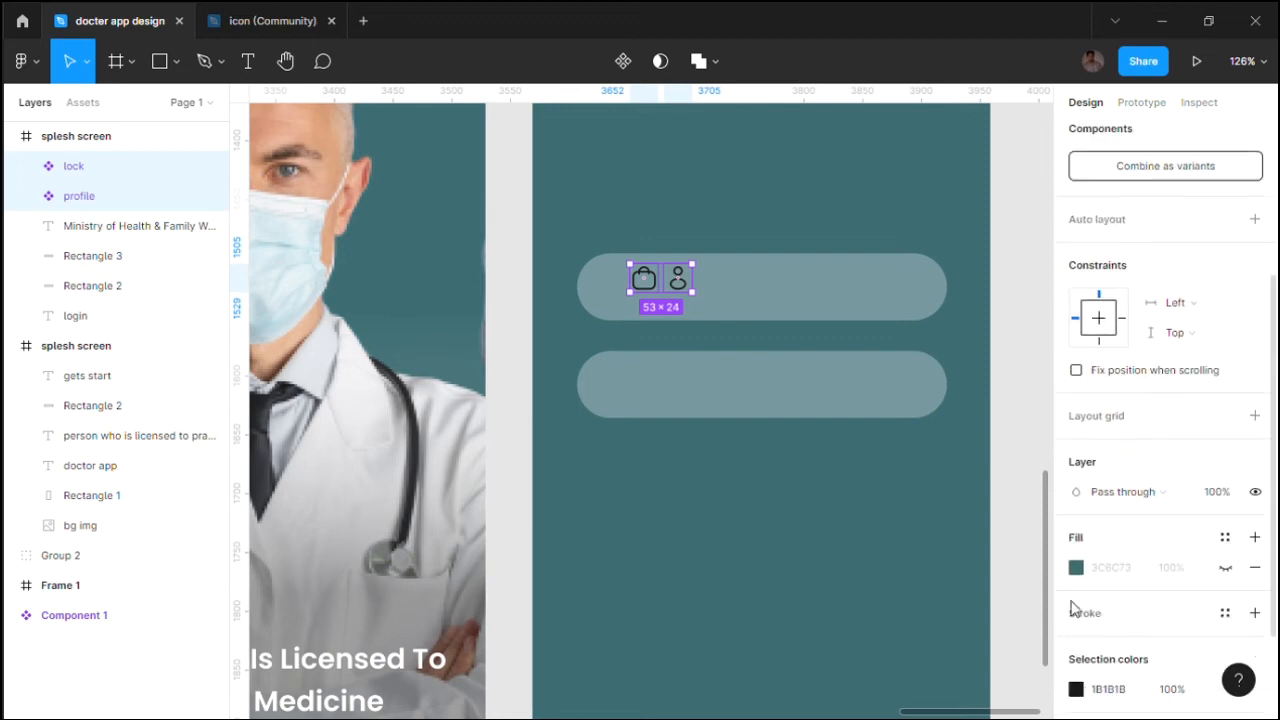
{"action": "left_click", "coordinate": [1076, 690]}
{"action": "key", "text": "i"}
{"action": "left_click", "coordinate": [740, 586]}
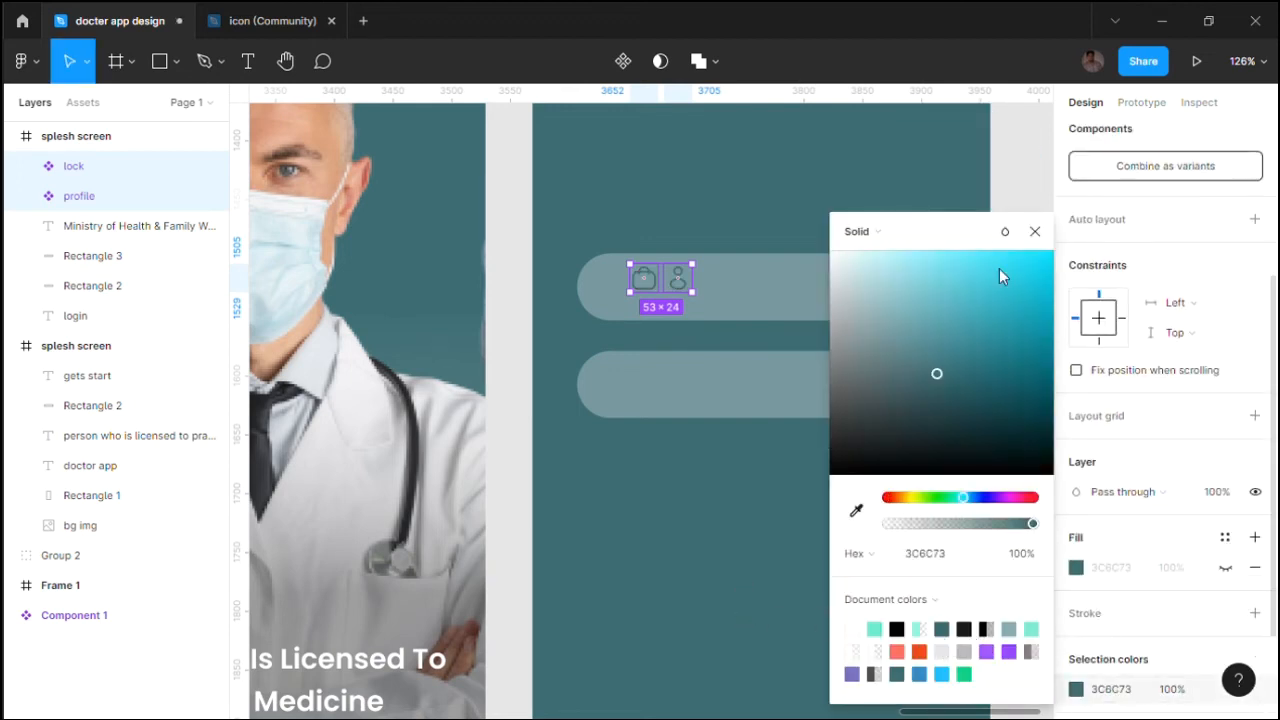
{"action": "left_click", "coordinate": [1035, 231]}
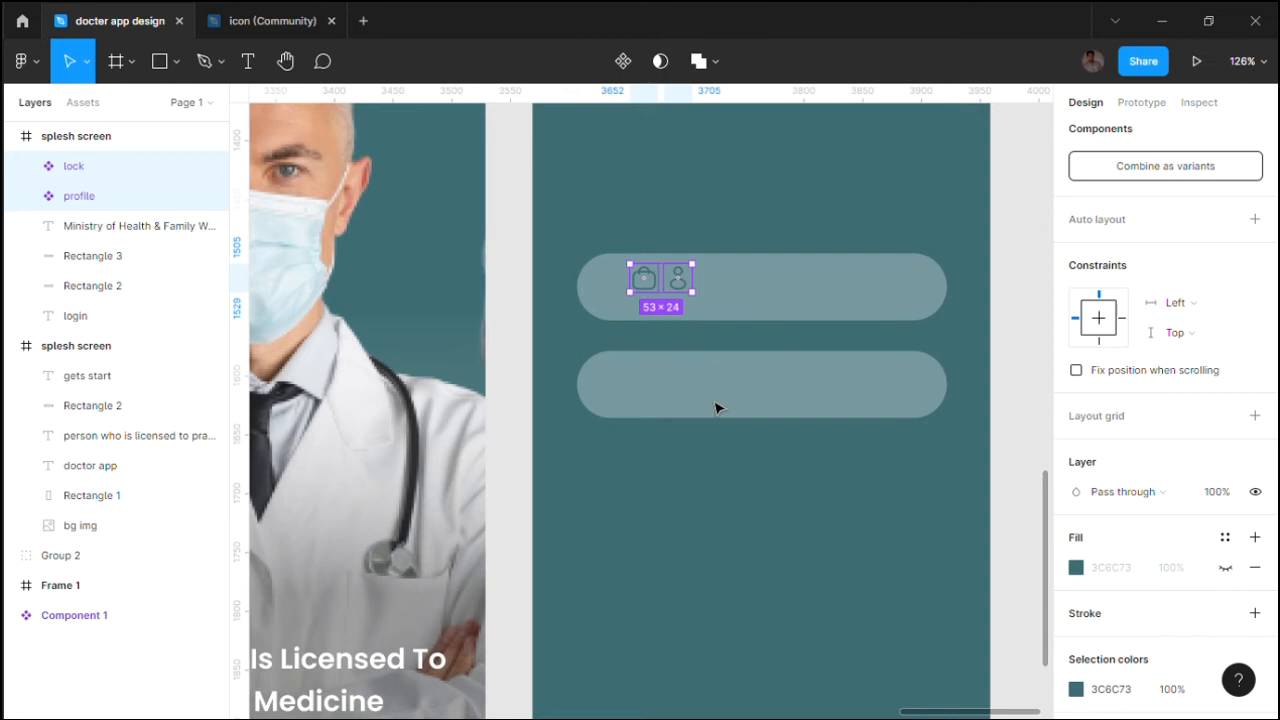
{"action": "left_click", "coordinate": [716, 446]}
- Position the lock icon in the lower field at X 57, Y 442 and the profile icon in the upper field at X 57, Y 359
{"action": "scroll", "coordinate": [665, 292], "scroll_direction": "up", "scroll_amount": 3}
{"action": "left_click", "coordinate": [625, 277]}
{"action": "left_click_drag", "start_coordinate": [625, 282], "coordinate": [570, 487]}
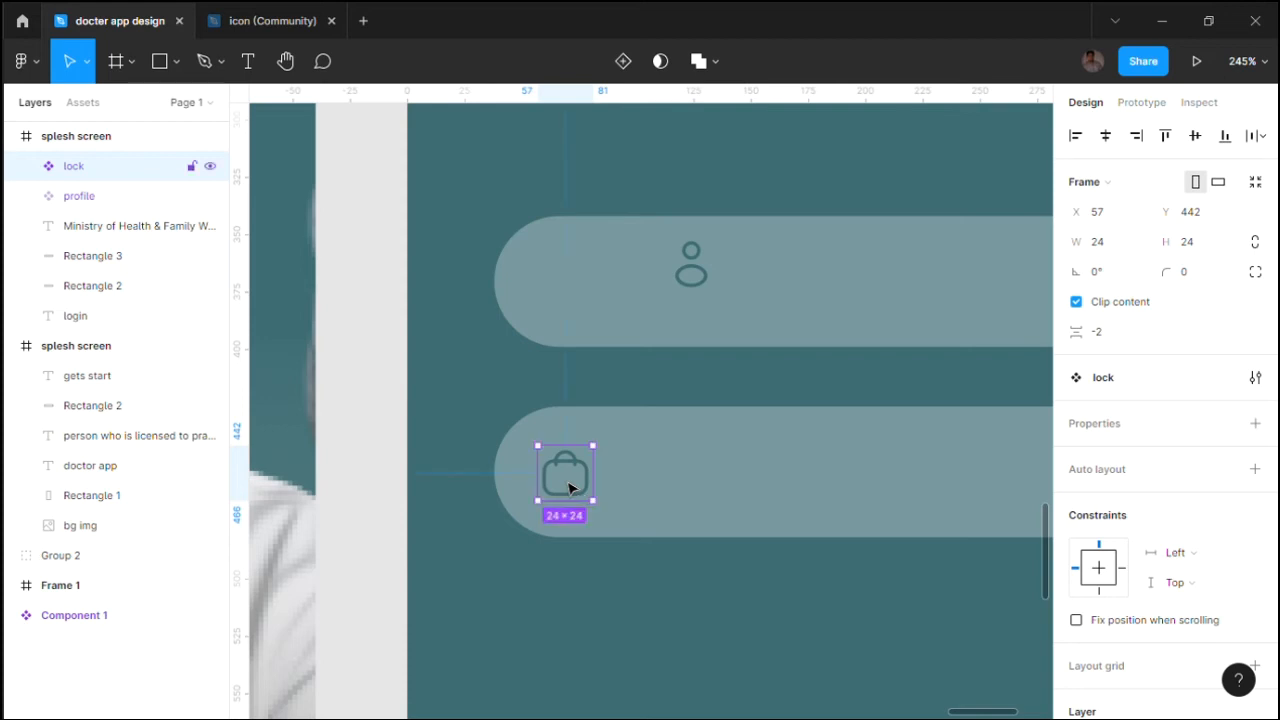
{"action": "left_click_drag", "start_coordinate": [689, 289], "coordinate": [567, 280]}
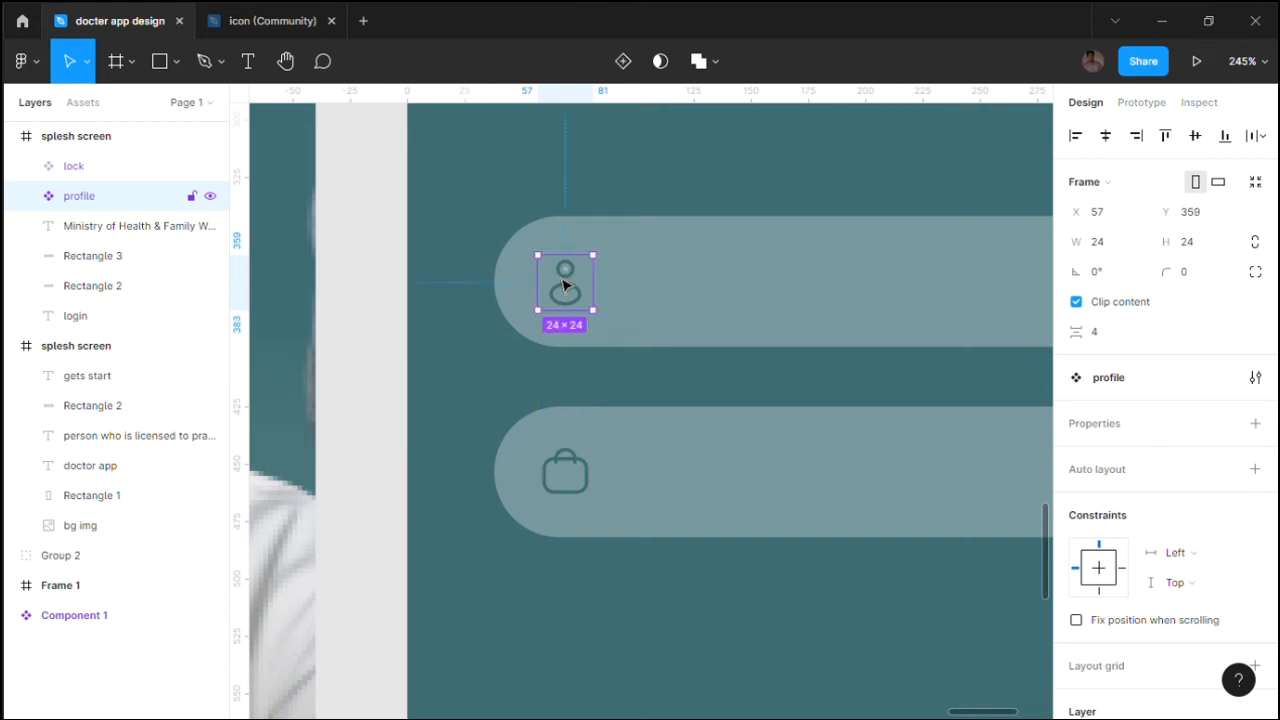
- Duplicate the ministry text below itself and change the copy's wording to "Emial / Mobile"
{"action": "scroll", "coordinate": [605, 288], "scroll_direction": "down", "scroll_amount": 5}
{"action": "left_click", "coordinate": [750, 268]}
{"action": "left_click_drag", "start_coordinate": [691, 277], "coordinate": [653, 447]}
{"action": "left_click_drag", "start_coordinate": [647, 243], "coordinate": [663, 357]}
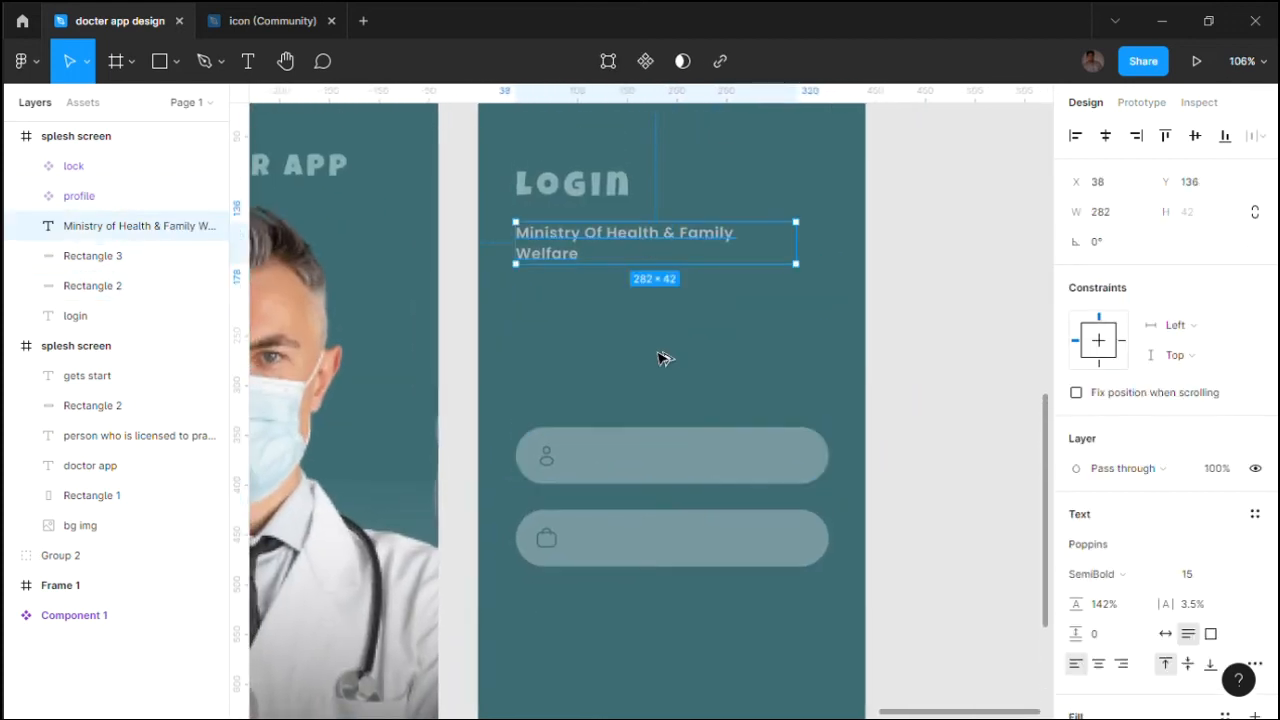
{"action": "double_click", "coordinate": [664, 358]}
{"action": "type", "text": "Emial / Mobile"}
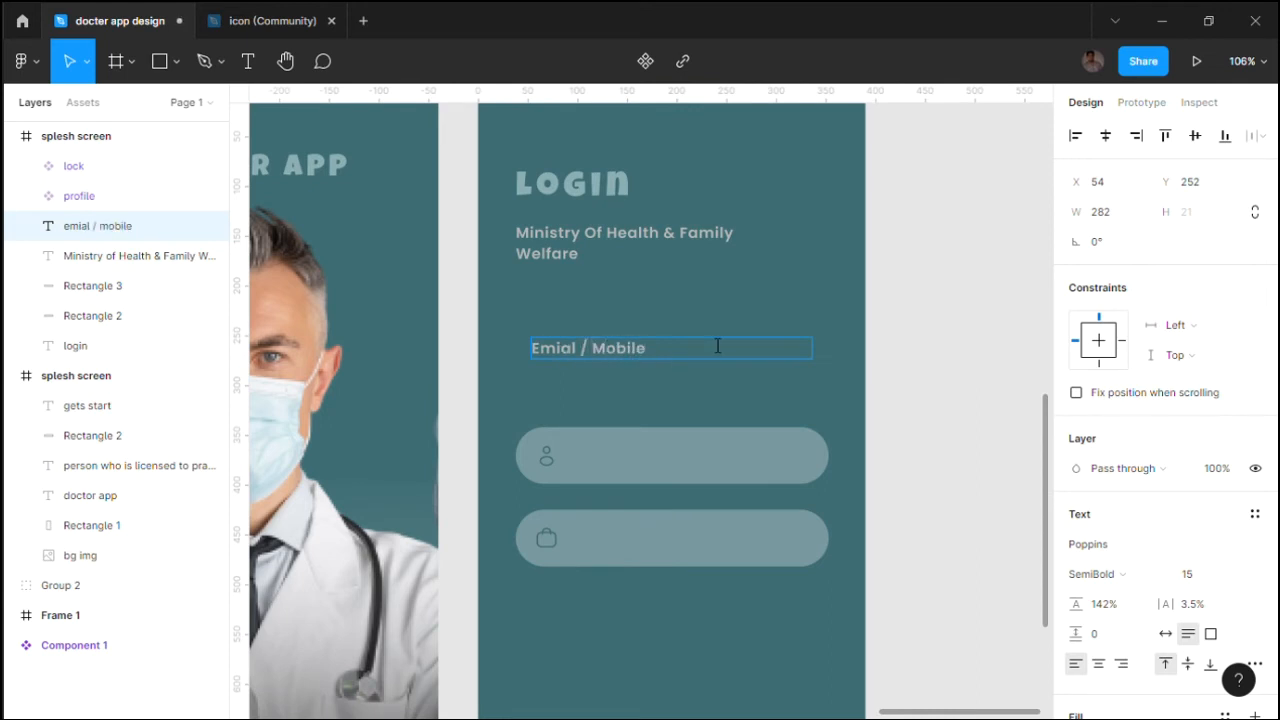
{"action": "key", "text": "Escape"}
- Move the "Emial / Mobile" label beside the profile icon at about X 89, Y 361 and set its font size to 10
{"action": "left_click_drag", "start_coordinate": [586, 348], "coordinate": [633, 459]}
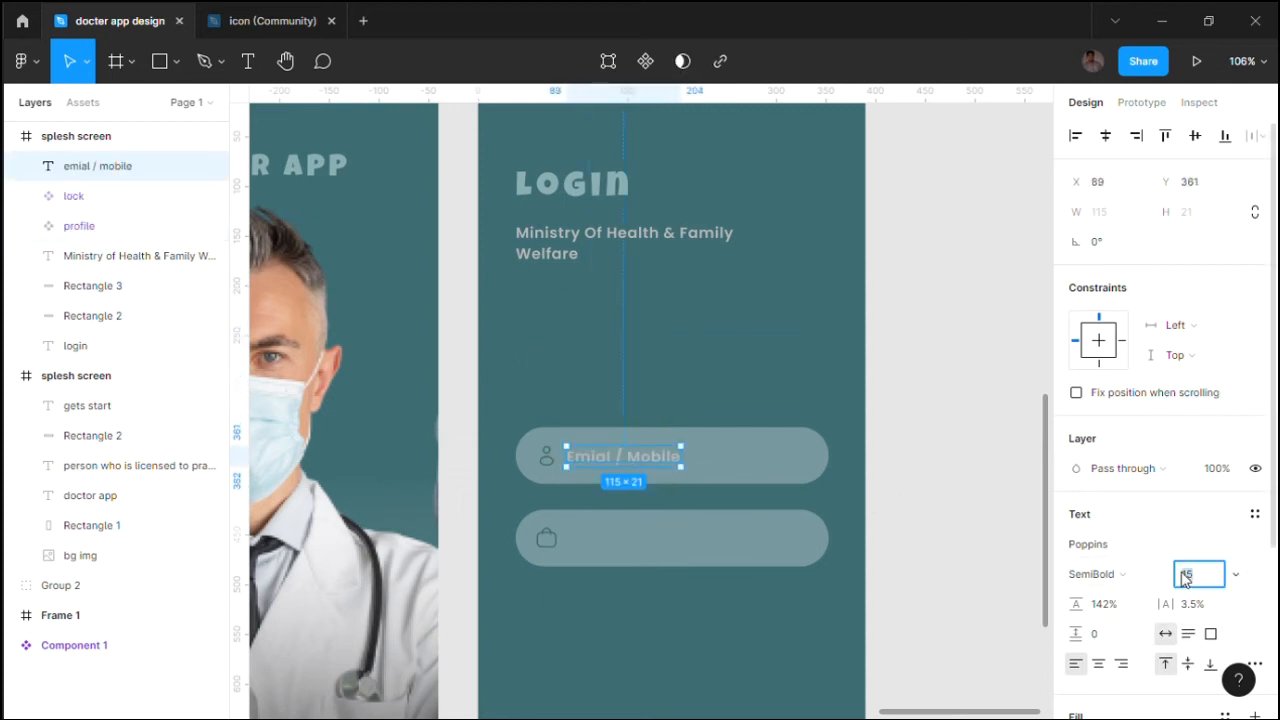
{"action": "left_click", "coordinate": [985, 517]}
{"action": "scroll", "coordinate": [621, 463], "scroll_direction": "up", "scroll_amount": 3}
{"action": "left_click", "coordinate": [620, 462]}
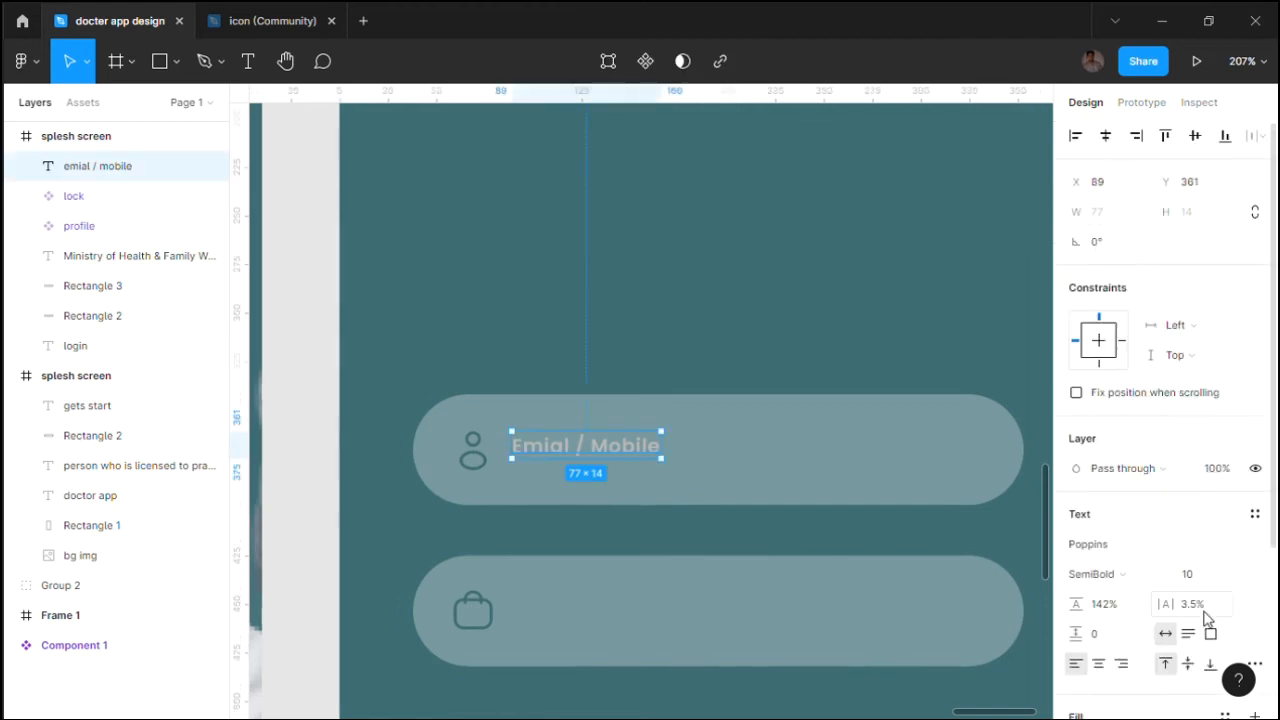
- Set the "Emial / Mobile" label's font size to 12, colour it with the background teal, and nudge it to X 91, Y 363
{"action": "scroll", "coordinate": [1190, 588], "scroll_direction": "down", "scroll_amount": 1}
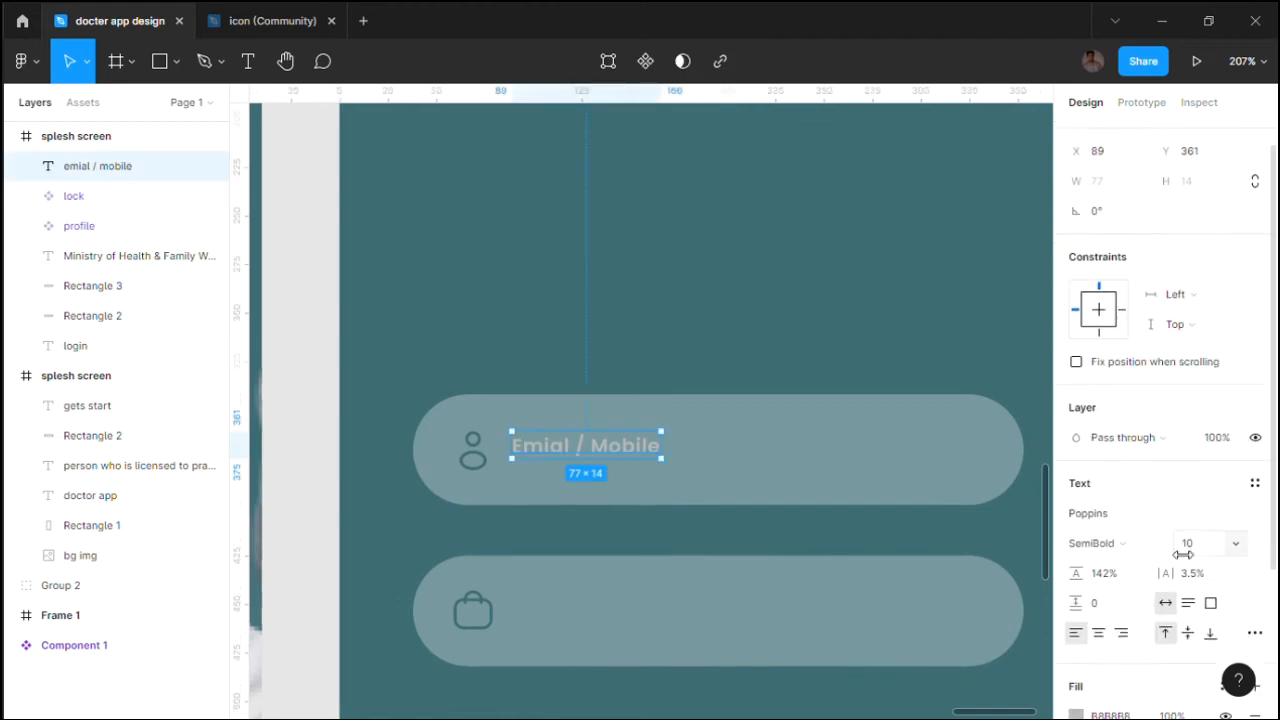
{"action": "left_click", "coordinate": [812, 317]}
{"action": "left_click", "coordinate": [611, 455]}
{"action": "scroll", "coordinate": [1071, 580], "scroll_direction": "down", "scroll_amount": 3}
{"action": "key", "text": "i"}
{"action": "left_click", "coordinate": [829, 289]}
{"action": "key", "text": "Escape"}
{"action": "left_click_drag", "start_coordinate": [634, 463], "coordinate": [630, 462]}
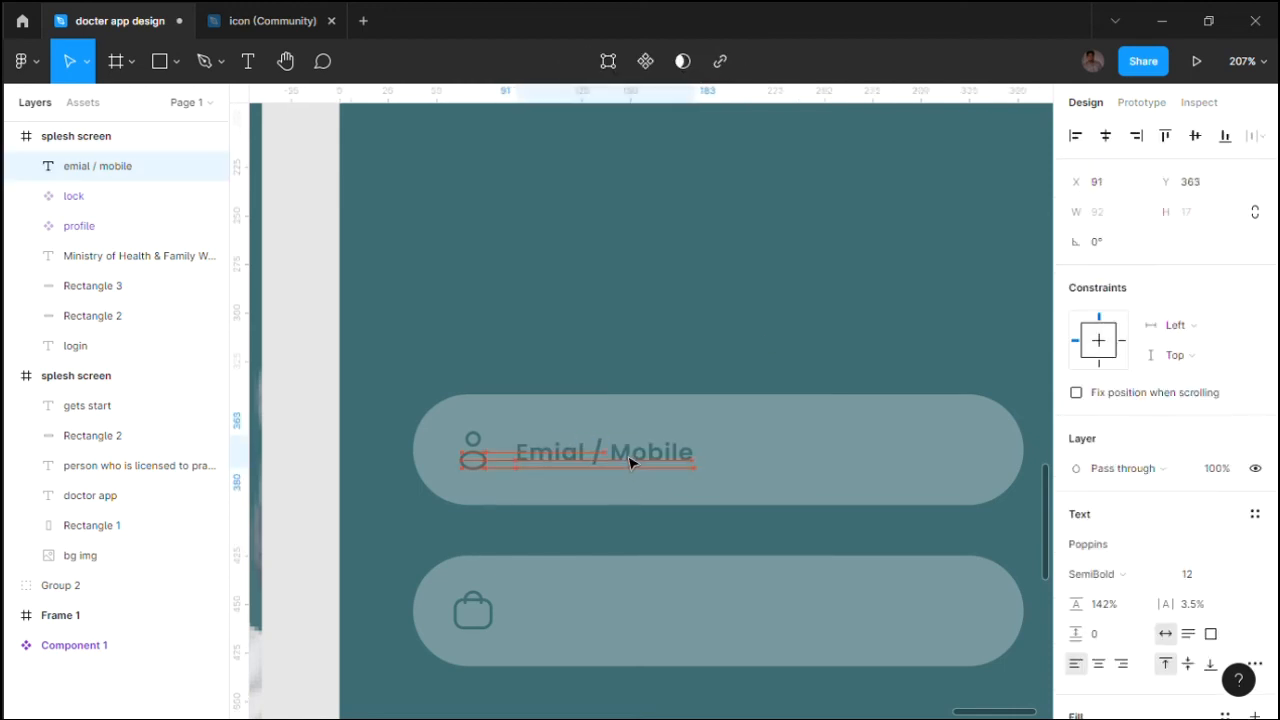
- Enlarge the profile and lock icons slightly and shift the "Emial / Mobile" label right to X 97
{"action": "left_click", "coordinate": [479, 452]}
{"action": "left_click", "coordinate": [560, 467]}
{"action": "left_click", "coordinate": [474, 458]}
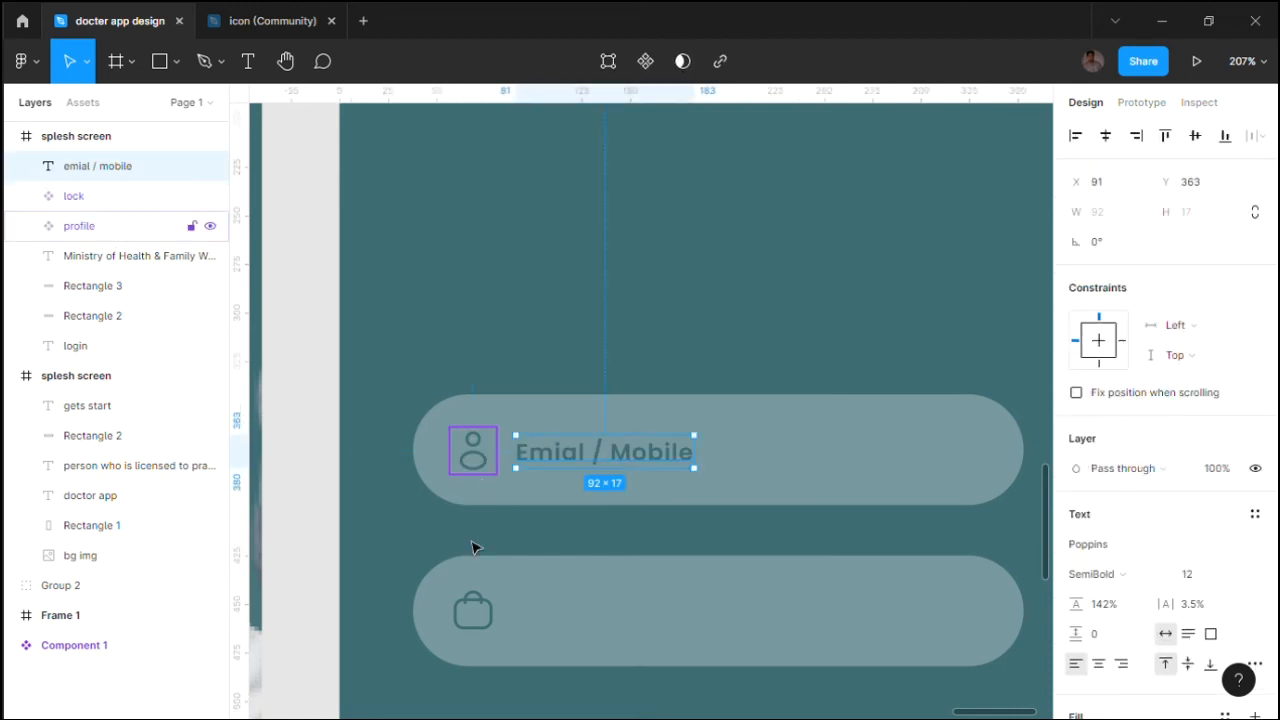
{"action": "left_click", "coordinate": [475, 608], "text": "shift"}
{"action": "left_click_drag", "start_coordinate": [519, 440], "coordinate": [485, 470]}
{"action": "key", "text": "Escape"}
{"action": "left_click", "coordinate": [474, 430]}
{"action": "left_click", "coordinate": [603, 460]}
- Duplicate the "Emial / Mobile" label into the lower field at X 97, Y 444 and change its wording to "Password"
{"action": "left_click_drag", "start_coordinate": [603, 460], "coordinate": [645, 616]}
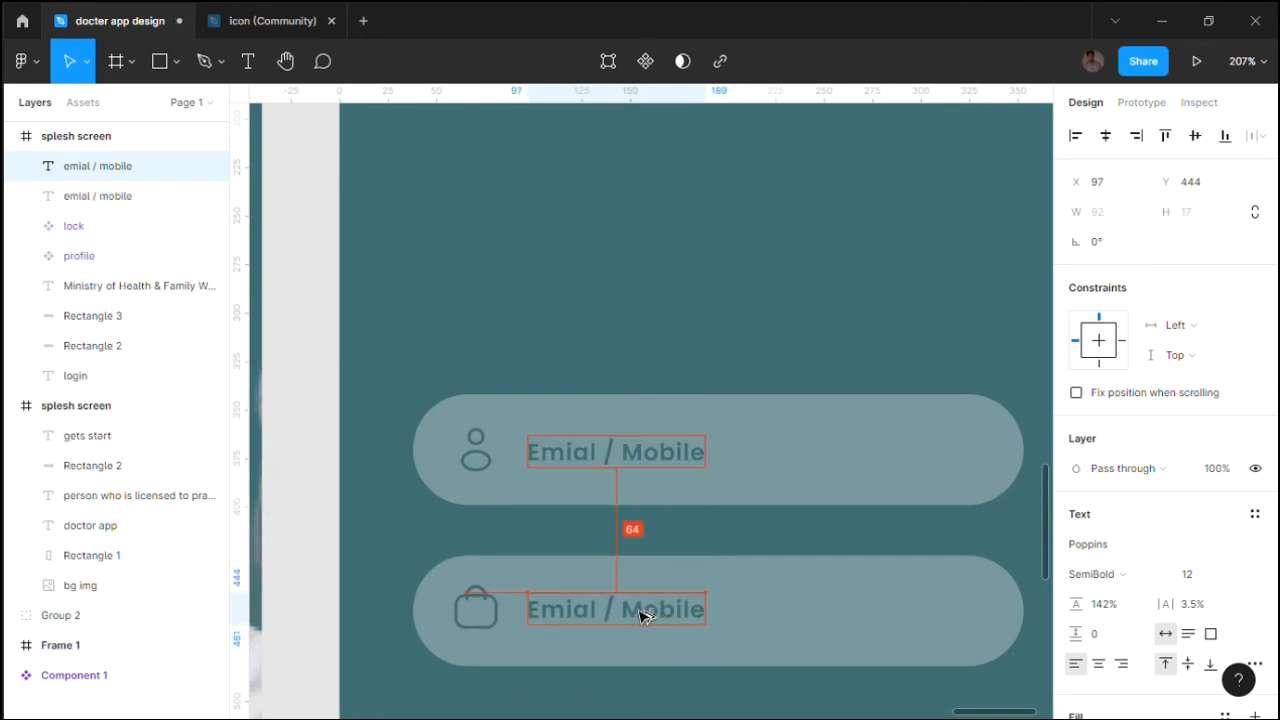
{"action": "key", "text": "Return"}
{"action": "type", "text": "pa"}
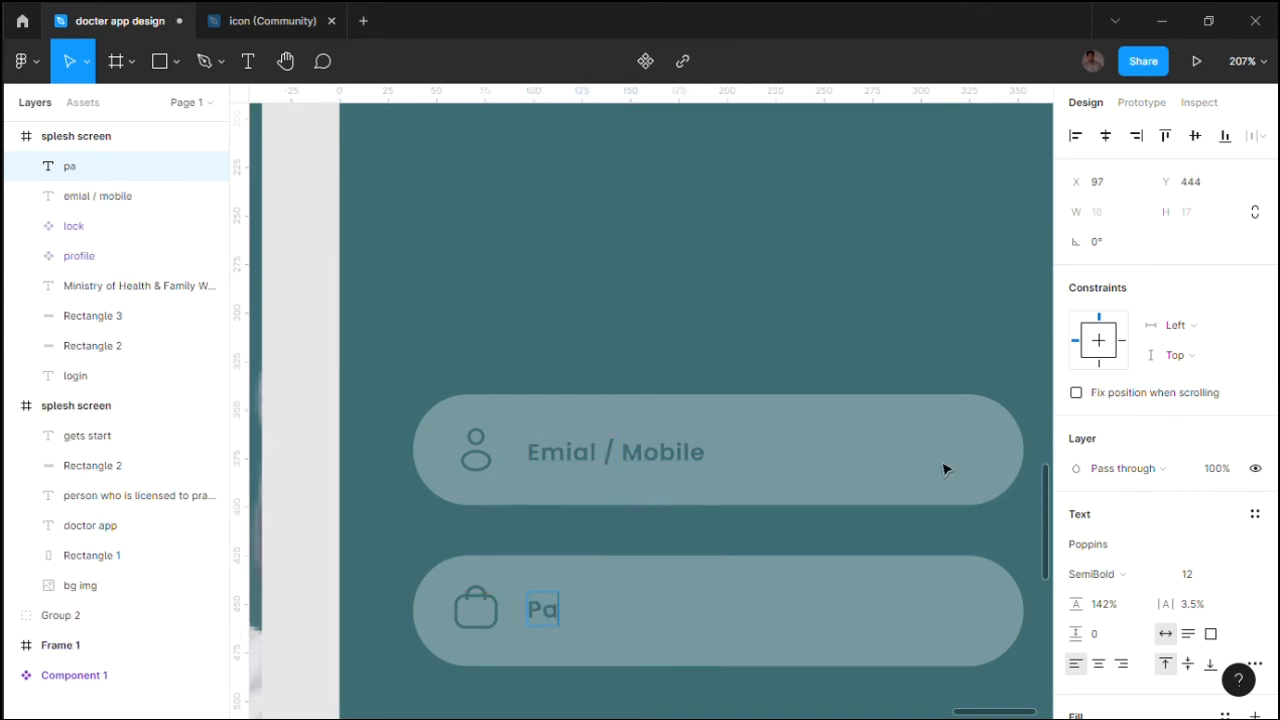
{"action": "key", "text": "Escape"}
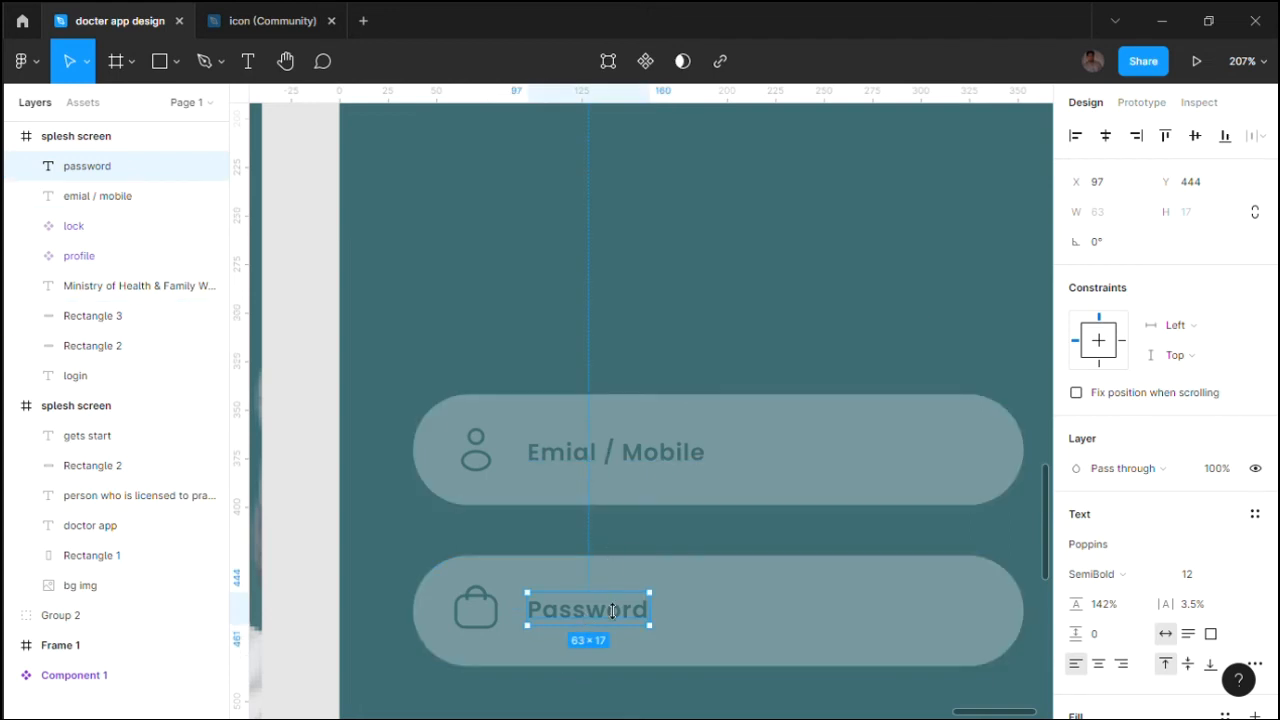
{"action": "left_click", "coordinate": [788, 470]}
{"action": "scroll", "coordinate": [788, 470], "scroll_direction": "down", "scroll_amount": 3}
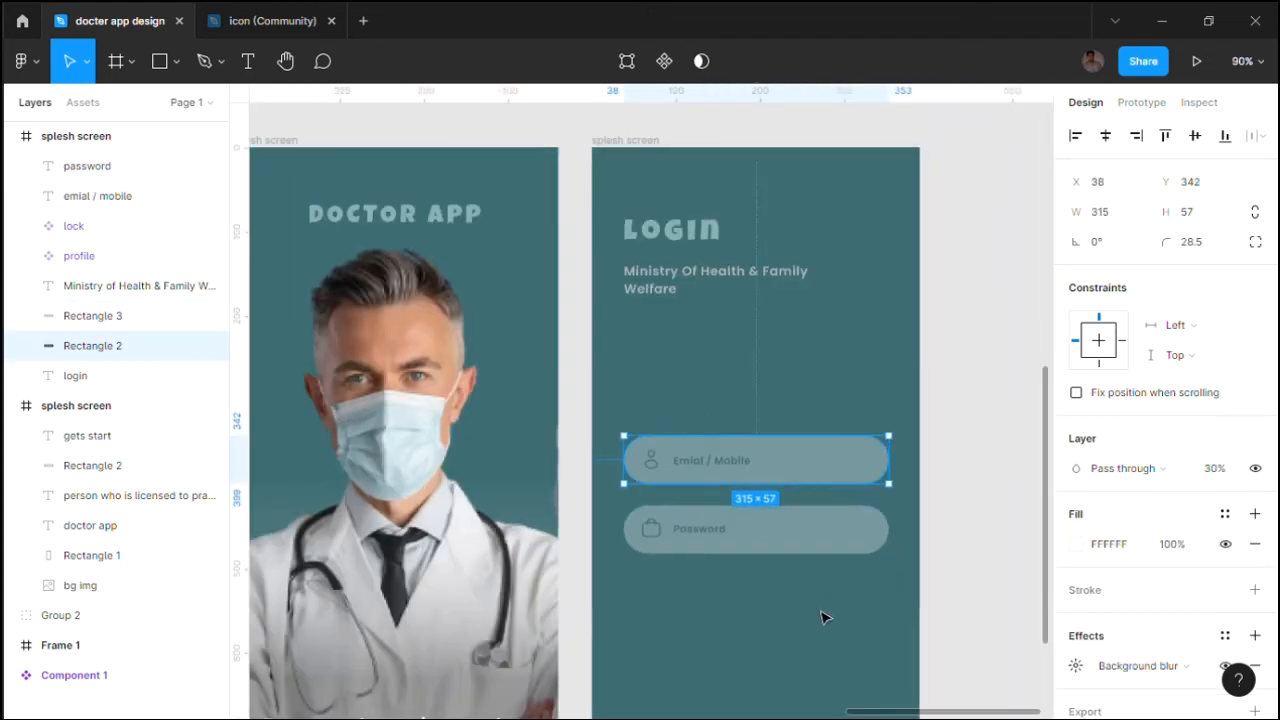
{"action": "left_click", "coordinate": [823, 612]}
{"action": "scroll", "coordinate": [752, 588], "scroll_direction": "down", "scroll_amount": 2}
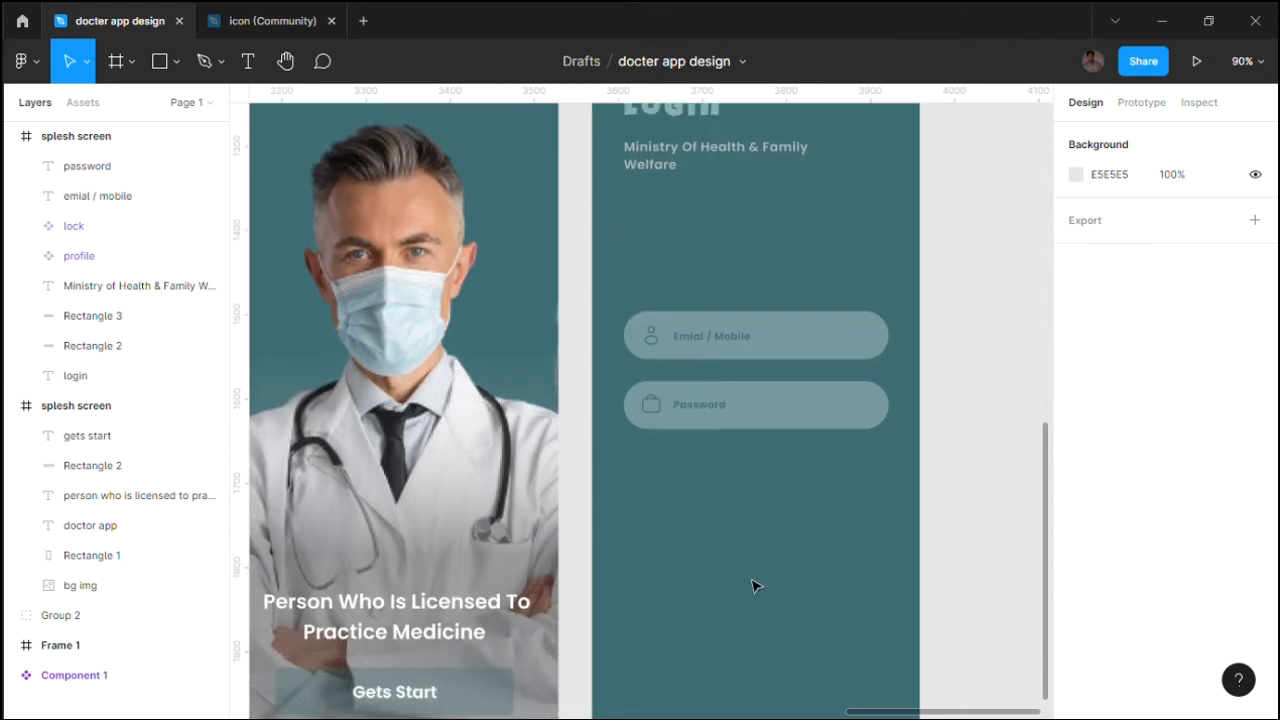
- Duplicate the rounded field as a bottom bar about 403 × 79, centred horizontally and overhanging the login screen's side and lower edges
{"action": "left_click_drag", "start_coordinate": [781, 327], "coordinate": [783, 572]}
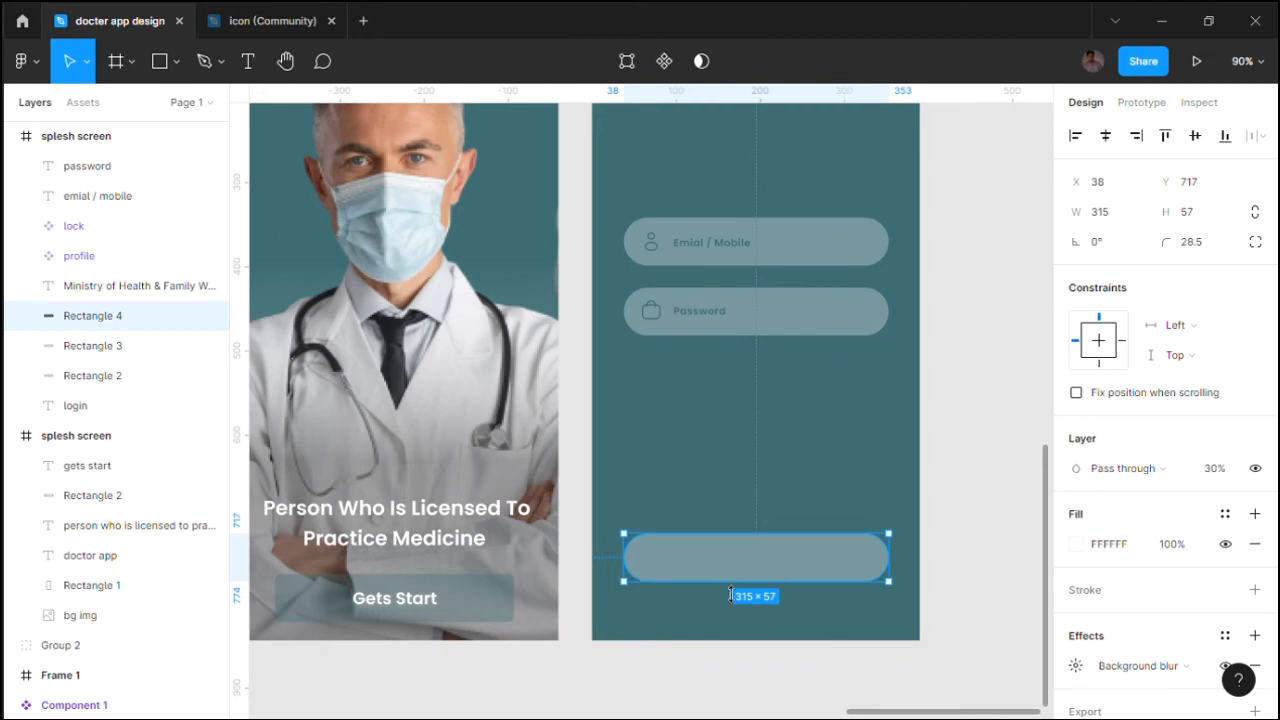
{"action": "left_click_drag", "start_coordinate": [735, 575], "coordinate": [731, 628]}
{"action": "left_click_drag", "start_coordinate": [890, 587], "coordinate": [962, 573]}
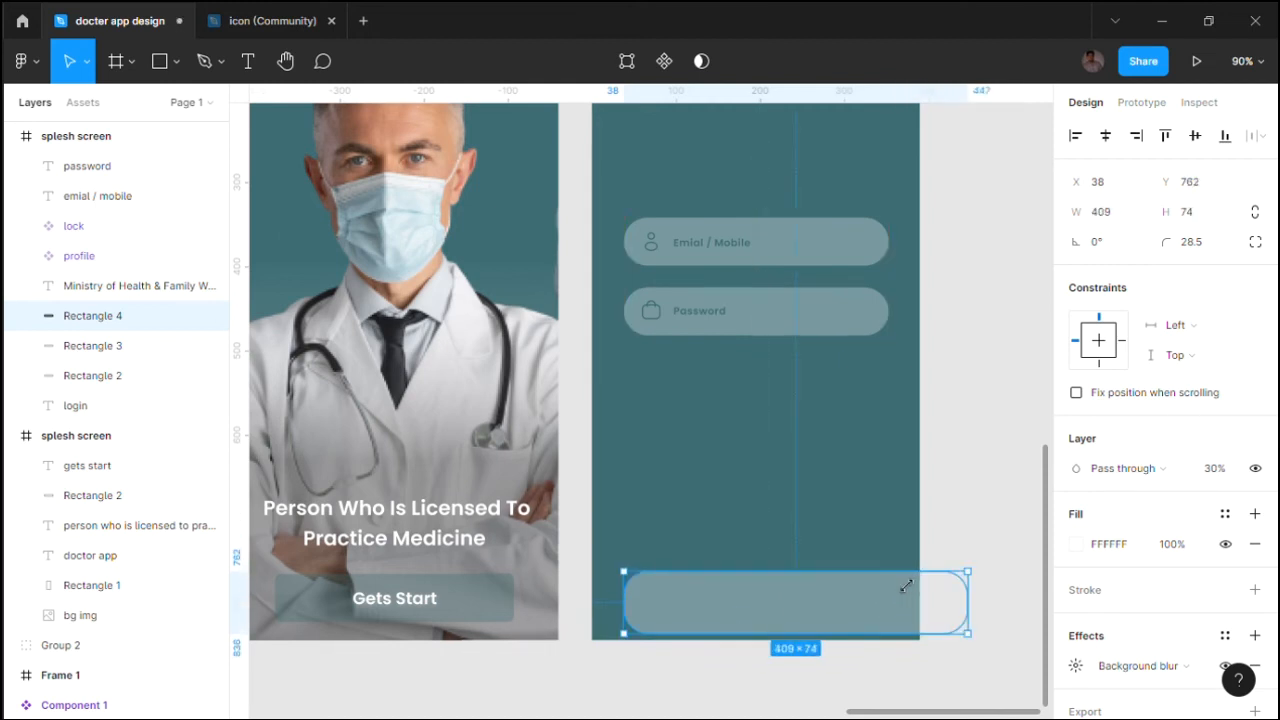
{"action": "left_click", "coordinate": [1106, 135]}
{"action": "left_click", "coordinate": [997, 534]}
{"action": "left_click", "coordinate": [790, 621]}
{"action": "left_click_drag", "start_coordinate": [702, 645], "coordinate": [703, 667]}
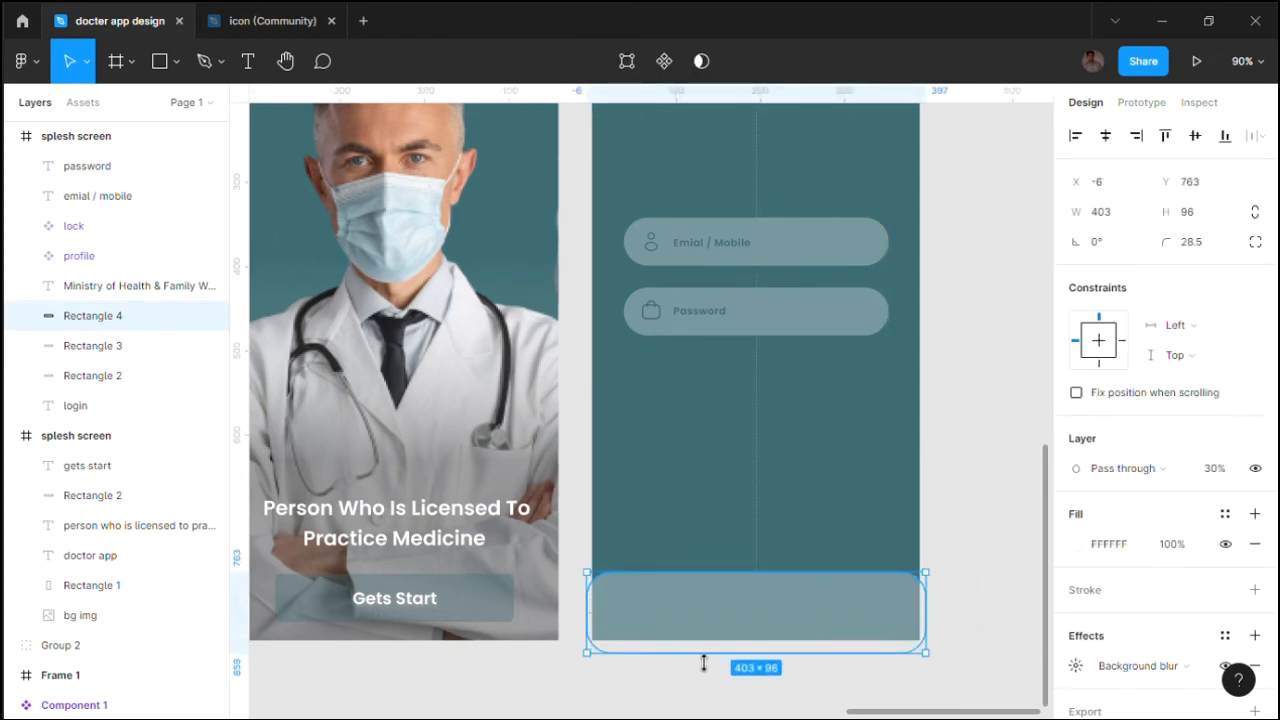
{"action": "left_click_drag", "start_coordinate": [744, 580], "coordinate": [745, 592]}
{"action": "left_click", "coordinate": [965, 509]}
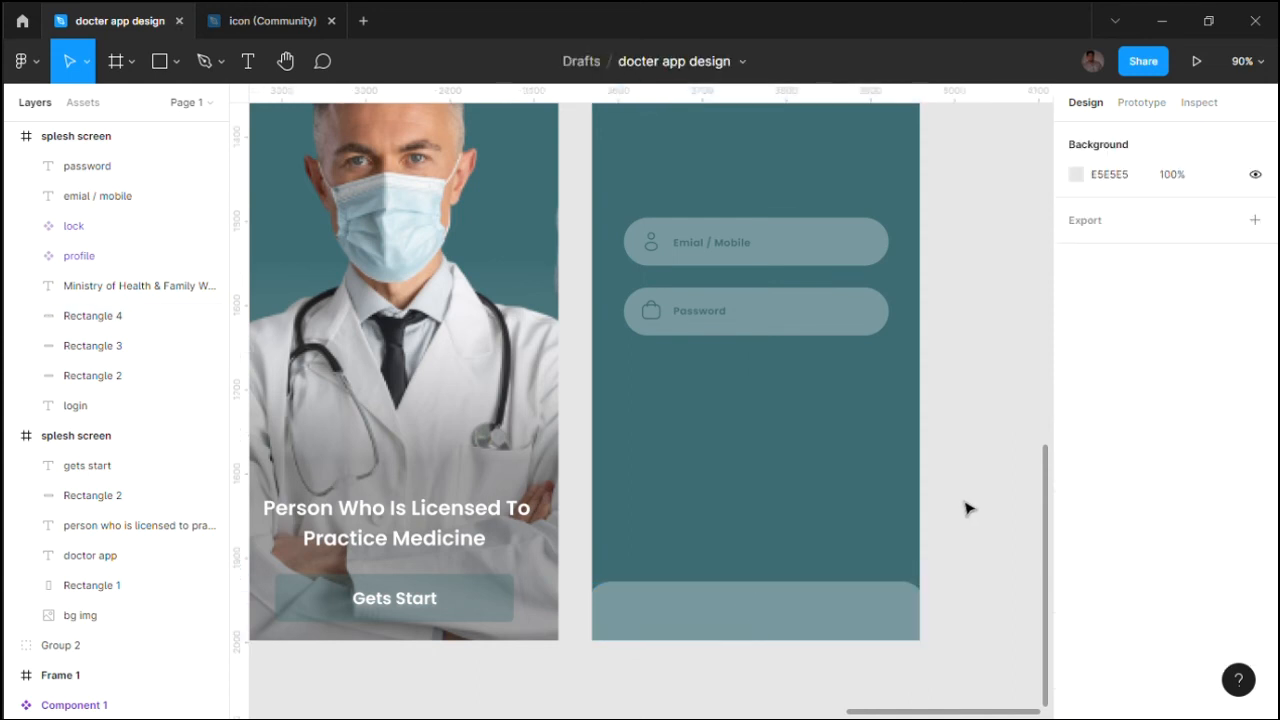
- Duplicate the ministry subtitle to X 129, Y 653, change its wording to "Sign Up" and set its resizing to auto width
{"action": "scroll", "coordinate": [691, 250], "scroll_direction": "up", "scroll_amount": 1}
{"action": "left_click", "coordinate": [665, 127]}
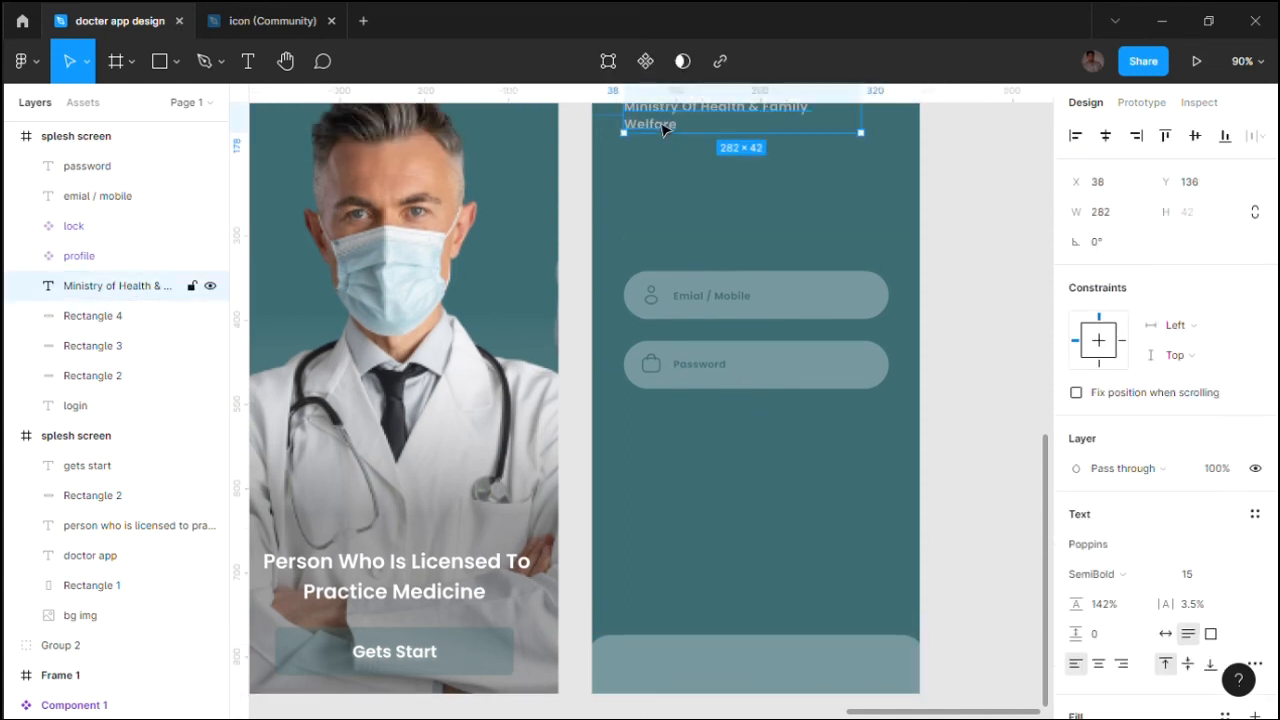
{"action": "left_click_drag", "start_coordinate": [686, 133], "coordinate": [762, 566]}
{"action": "double_click", "coordinate": [760, 566]}
{"action": "type", "text": "Sig"}
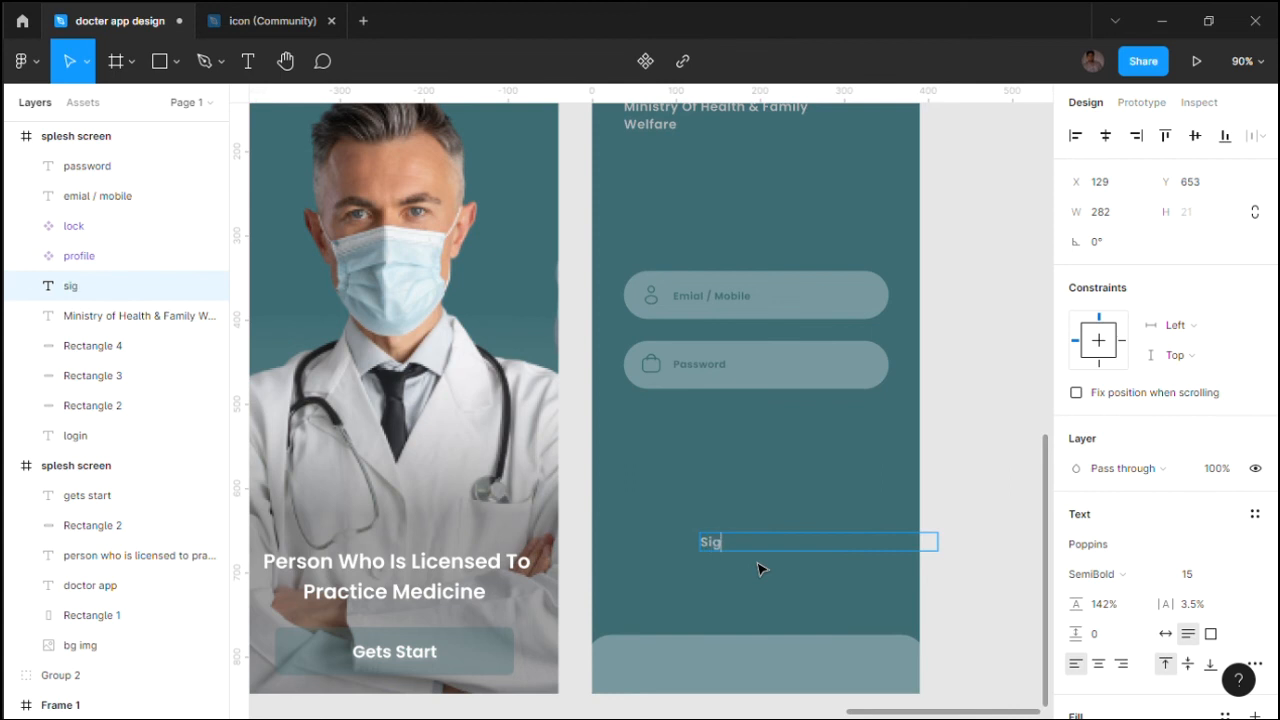
{"action": "left_click", "coordinate": [1166, 633]}
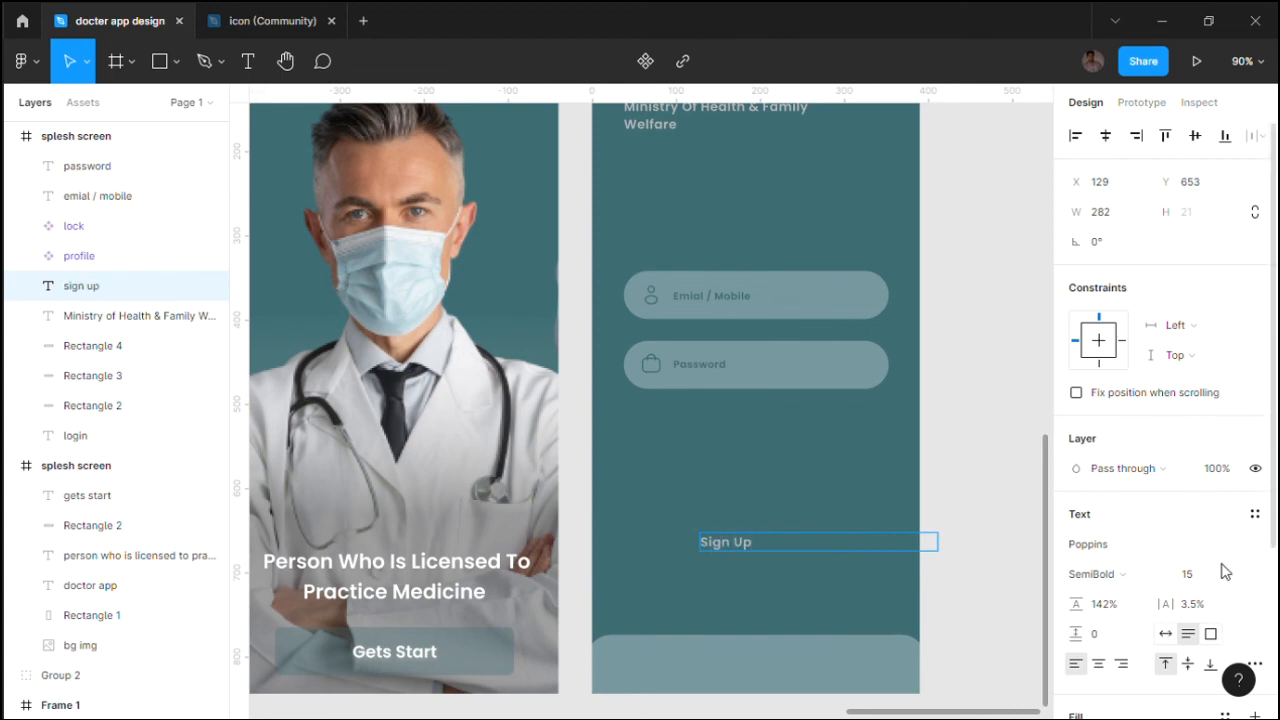
{"action": "left_click", "coordinate": [1203, 578]}
{"action": "key", "text": "Escape"}
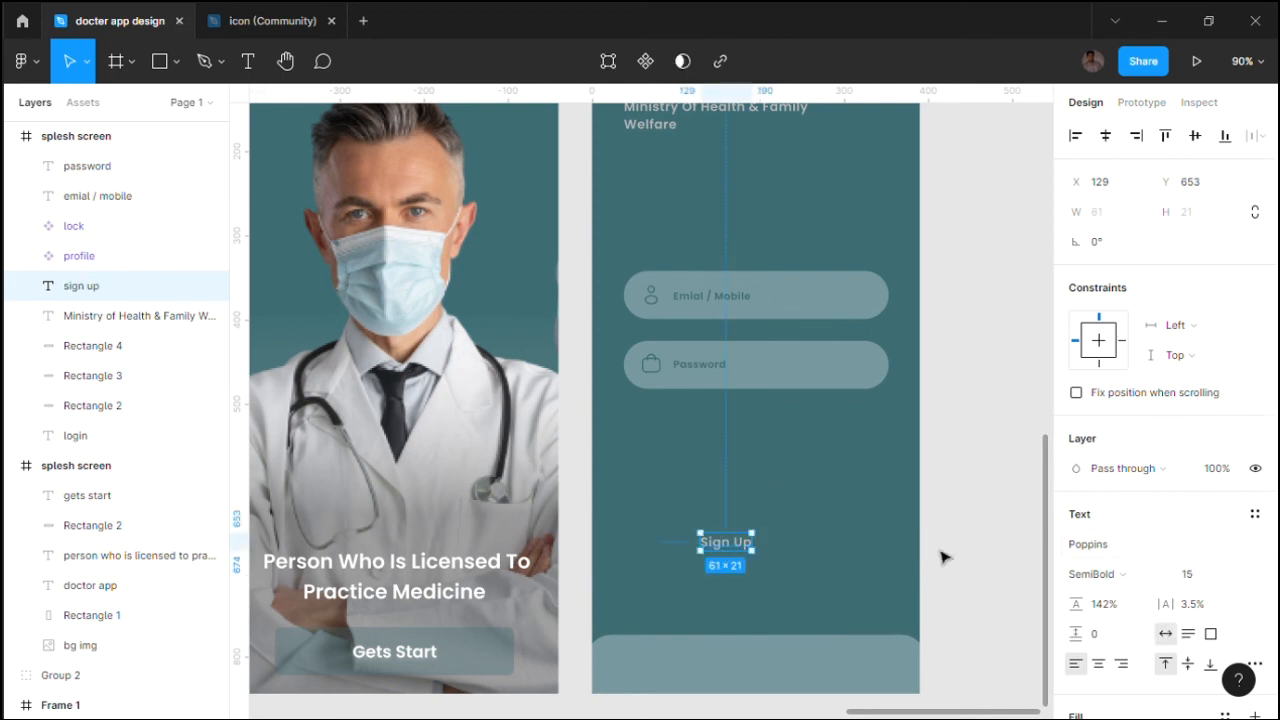
- Set the "Sign Up" label's font size to 30 and its letter case to uppercase
{"action": "key", "text": "Return"}
{"action": "left_click", "coordinate": [1208, 580]}
{"action": "type", "text": "30"}
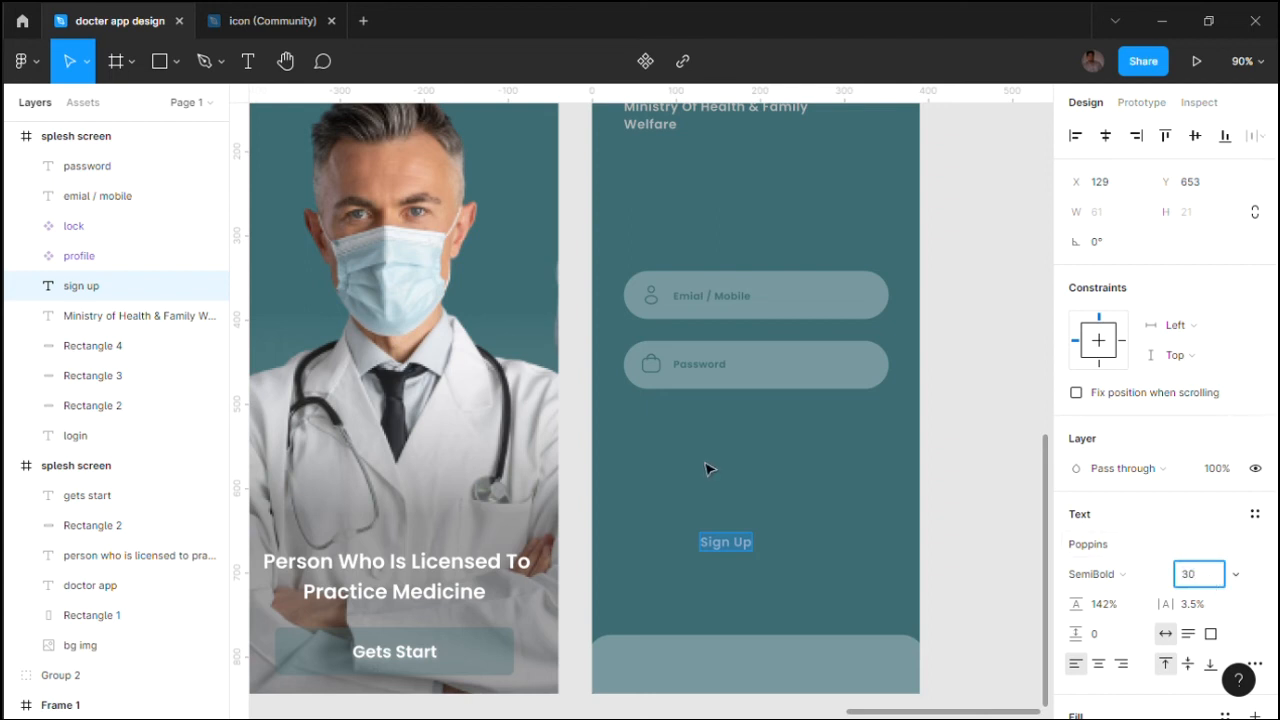
{"action": "key", "text": "Return"}
{"action": "left_click", "coordinate": [1254, 663]}
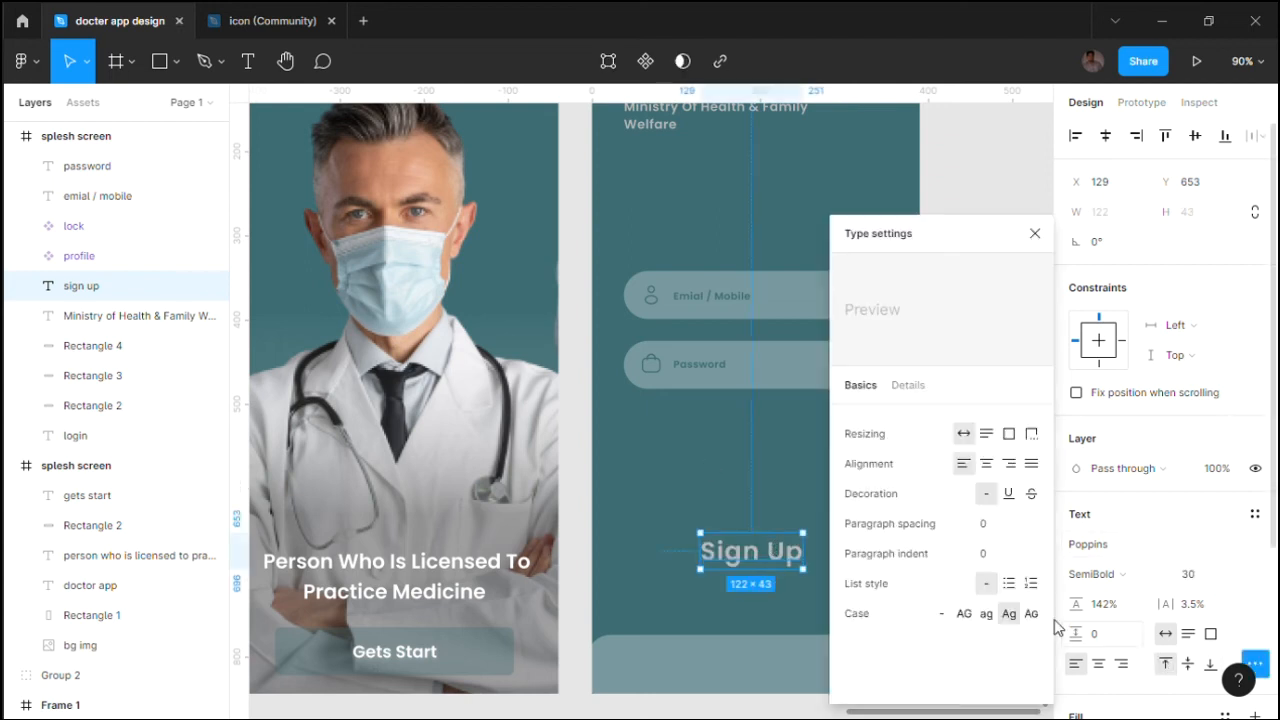
{"action": "left_click", "coordinate": [964, 613]}
{"action": "left_click", "coordinate": [1010, 614]}
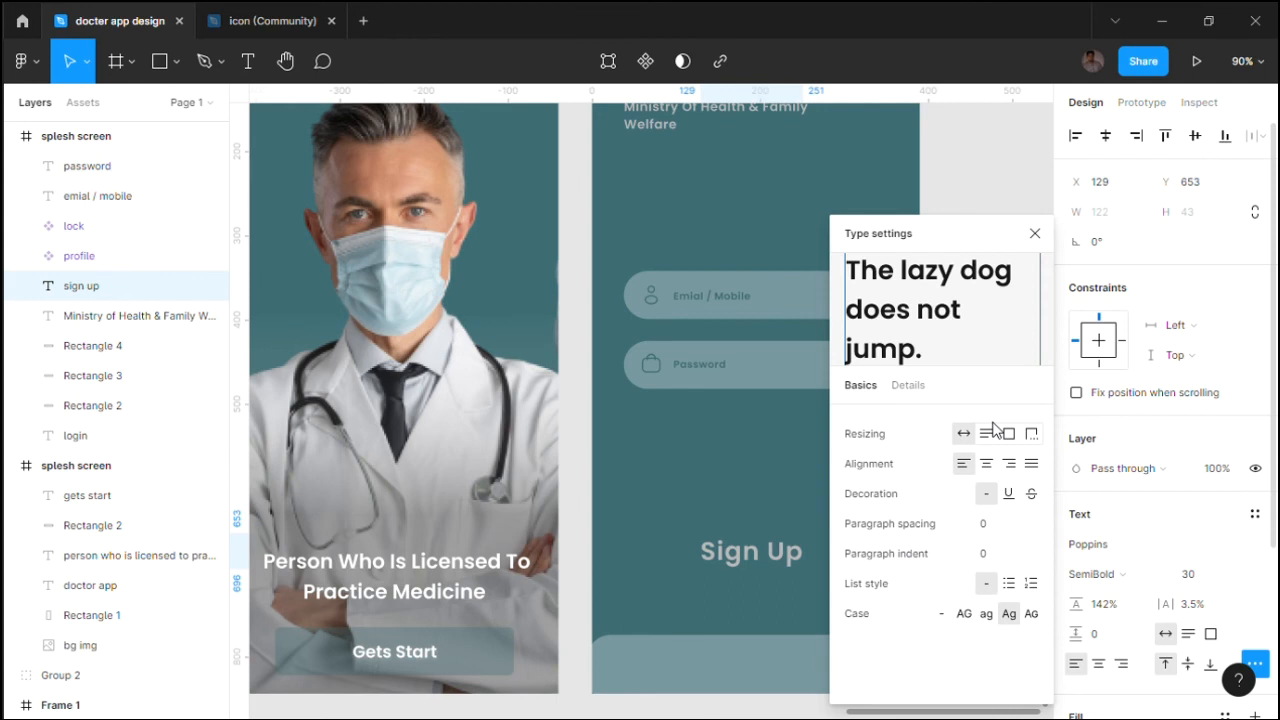
{"action": "left_click", "coordinate": [964, 613]}
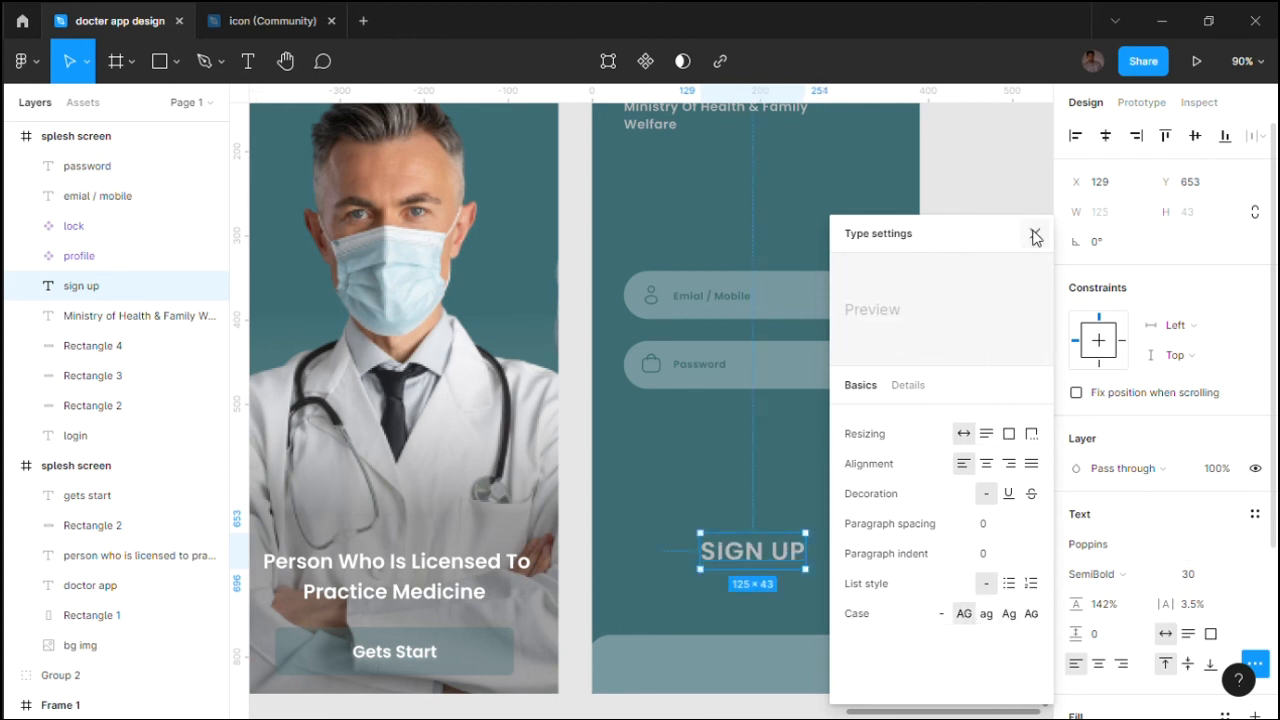
{"action": "left_click", "coordinate": [1035, 233]}
- Move the "SIGN UP" label onto the bottom bar at X 38, Y 792, bring it to the front and colour it with the background teal
{"action": "left_click", "coordinate": [788, 568]}
{"action": "left_click_drag", "start_coordinate": [788, 568], "coordinate": [780, 672]}
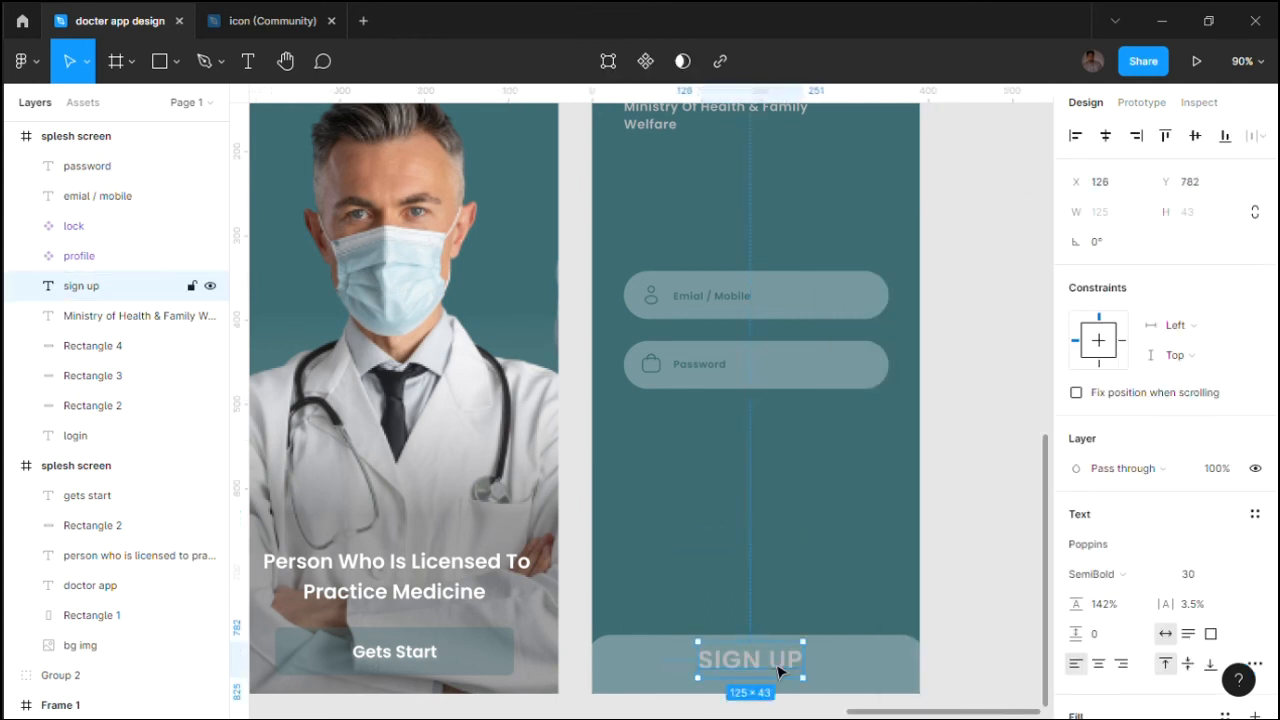
{"action": "key", "text": "]"}
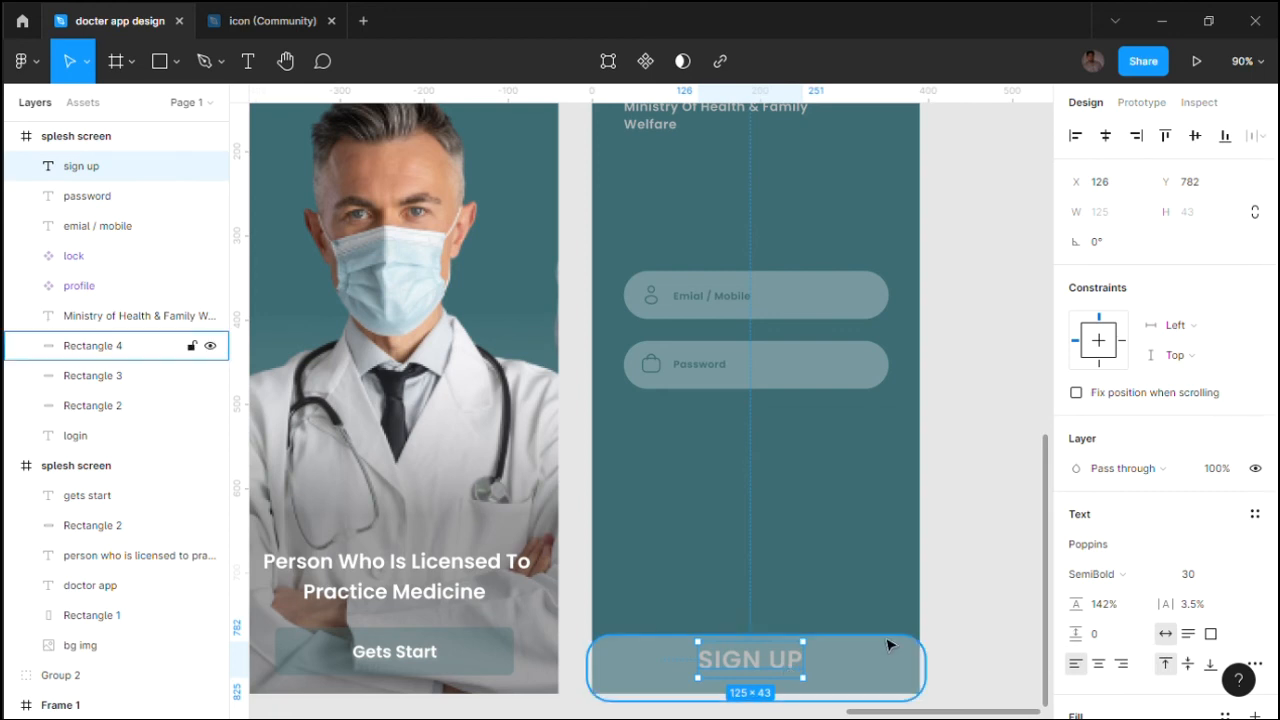
{"action": "key", "text": "o"}
{"action": "key", "text": "i"}
{"action": "left_click", "coordinate": [812, 523]}
{"action": "left_click", "coordinate": [822, 617]}
{"action": "left_click_drag", "start_coordinate": [756, 666], "coordinate": [700, 676]}
{"action": "left_click", "coordinate": [958, 638]}
- Draw a right-pointing arrow about 82 × 32 beside the "SIGN UP" label with the Pen tool
{"action": "scroll", "coordinate": [962, 639], "scroll_direction": "down", "scroll_amount": 1}
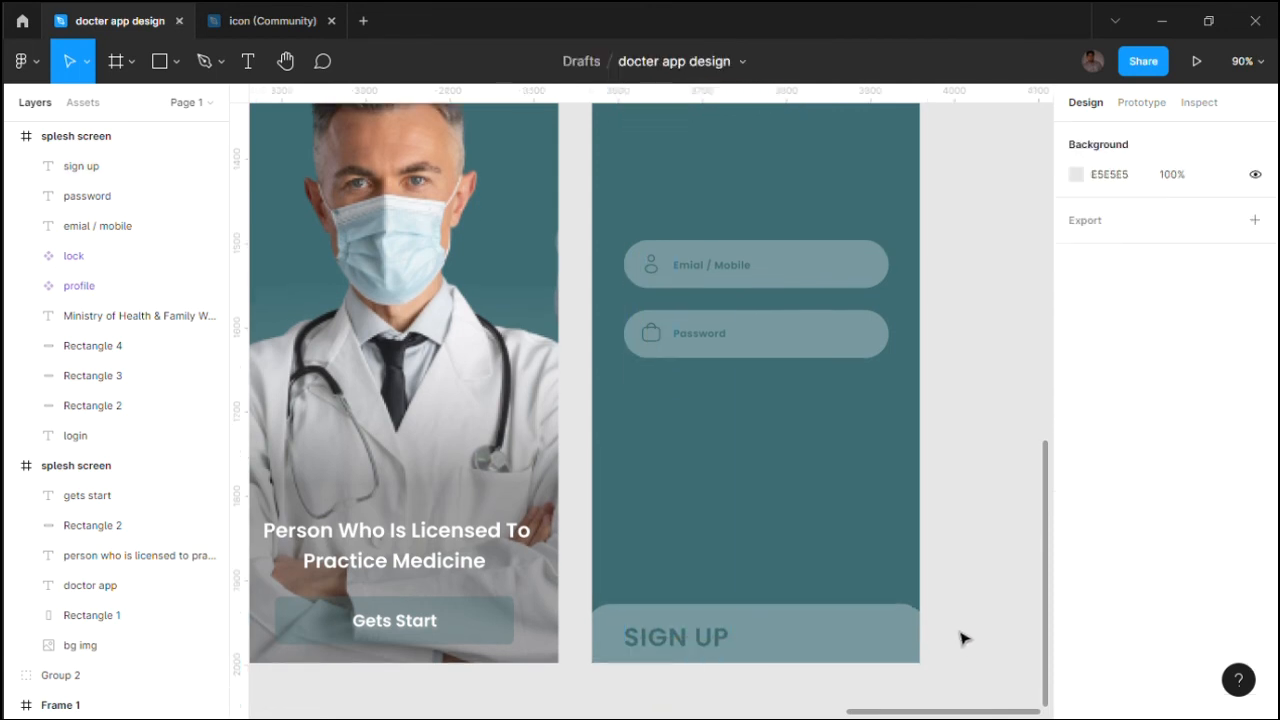
{"action": "key", "text": "o"}
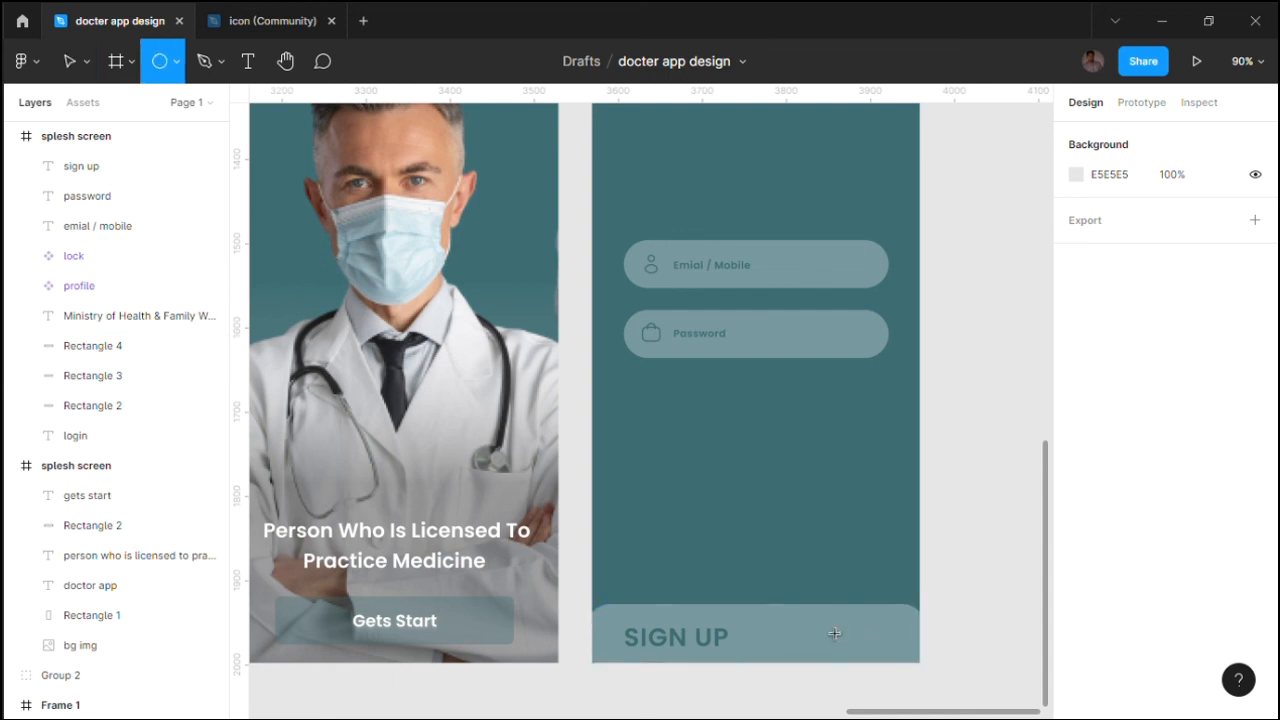
{"action": "key", "text": "p"}
{"action": "left_click", "coordinate": [875, 636]}
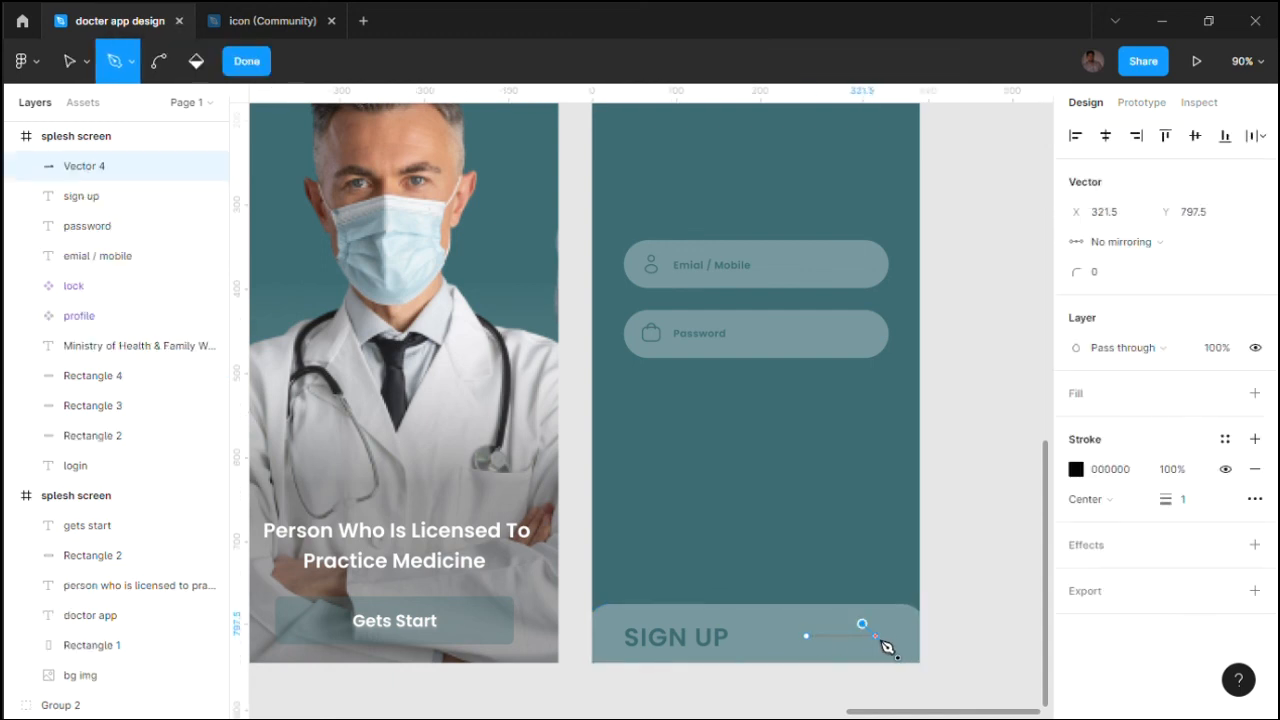
{"action": "left_click", "coordinate": [863, 651]}
{"action": "key", "text": "Return"}
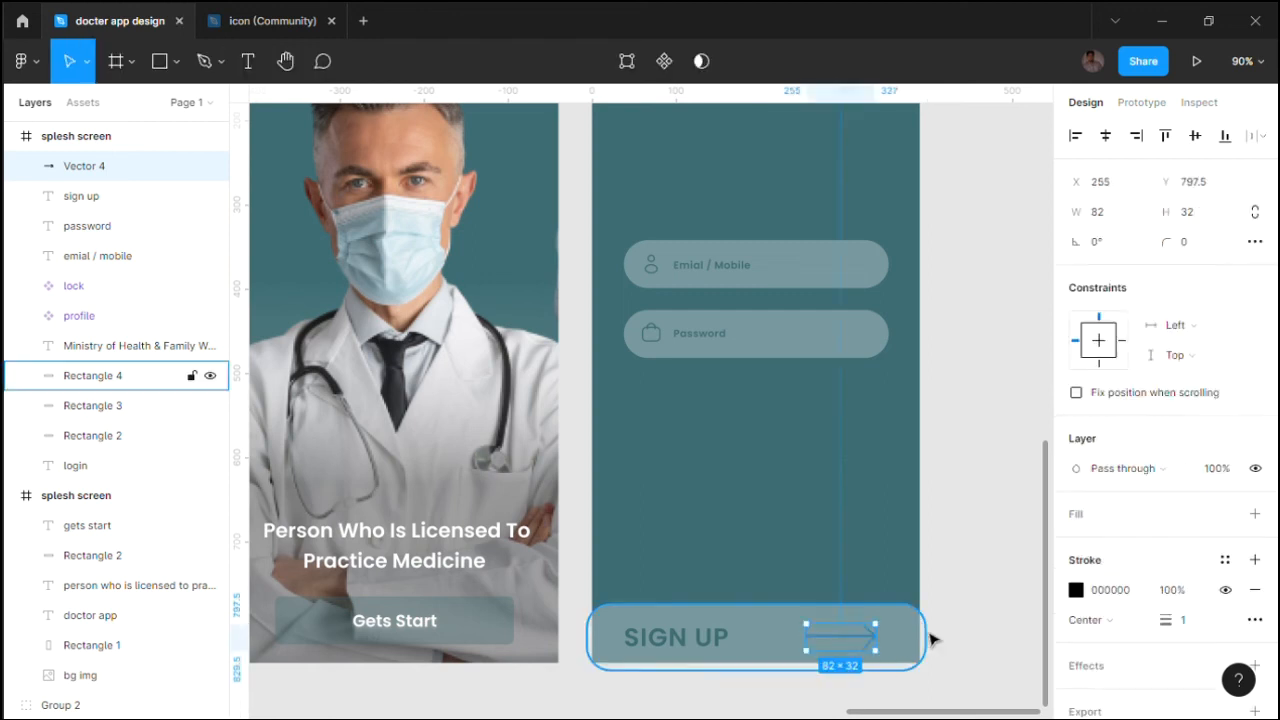
{"action": "left_click", "coordinate": [931, 636]}
- Colour the arrow's stroke with the background teal 3C6C73, set its weight to 7 and its corner radius to 23
{"action": "scroll", "coordinate": [907, 637], "scroll_direction": "up", "scroll_amount": 2}
{"action": "left_click", "coordinate": [846, 644]}
{"action": "key", "text": "i"}
{"action": "left_click", "coordinate": [798, 567]}
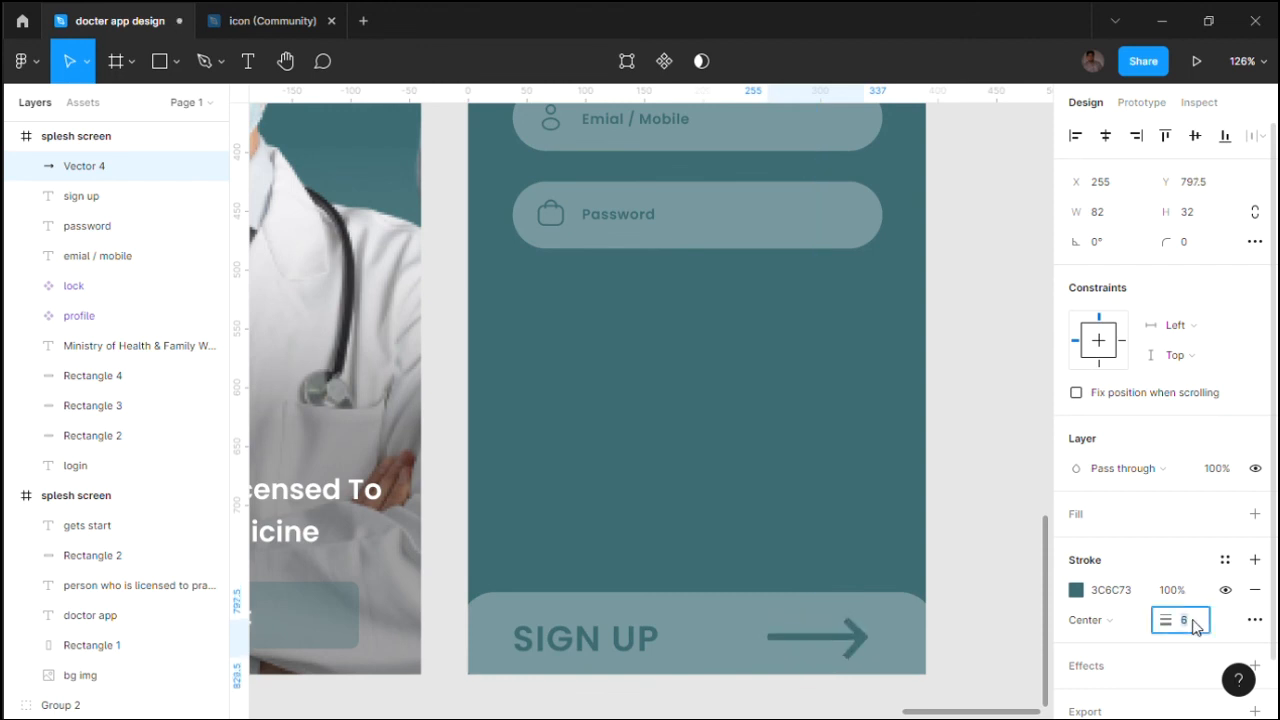
{"action": "left_click", "coordinate": [1195, 244]}
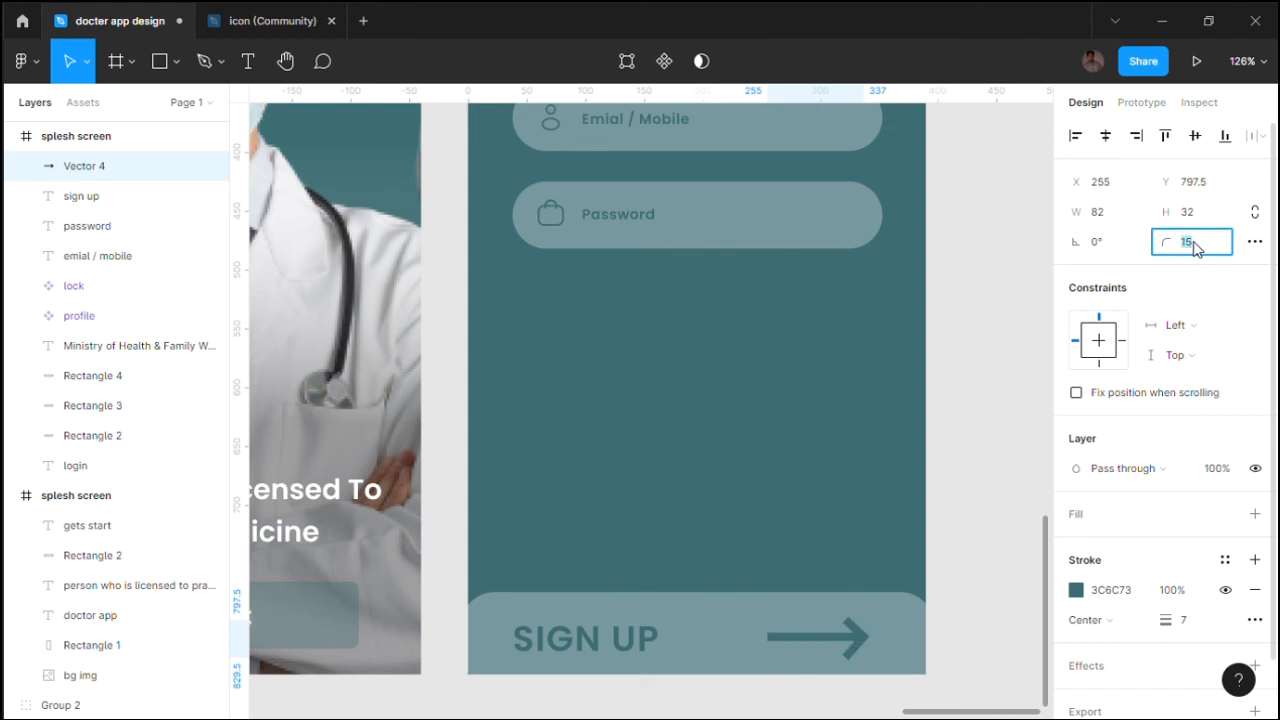
{"action": "left_click", "coordinate": [877, 435]}
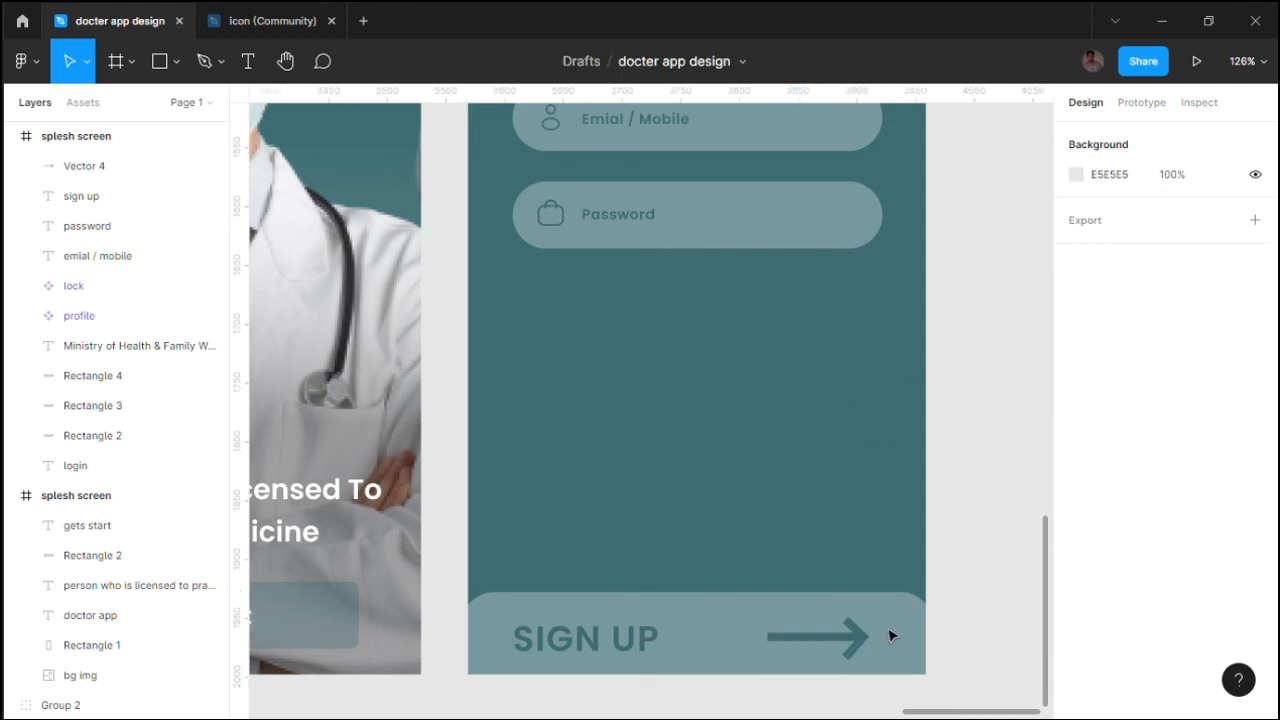
- Shrink the arrow on the bottom bar to about 53 × 21 at X 284, Y 809
{"action": "scroll", "coordinate": [889, 631], "scroll_direction": "up", "scroll_amount": 3}
{"action": "left_click", "coordinate": [698, 647]}
{"action": "left_click_drag", "start_coordinate": [702, 637], "coordinate": [748, 655]}
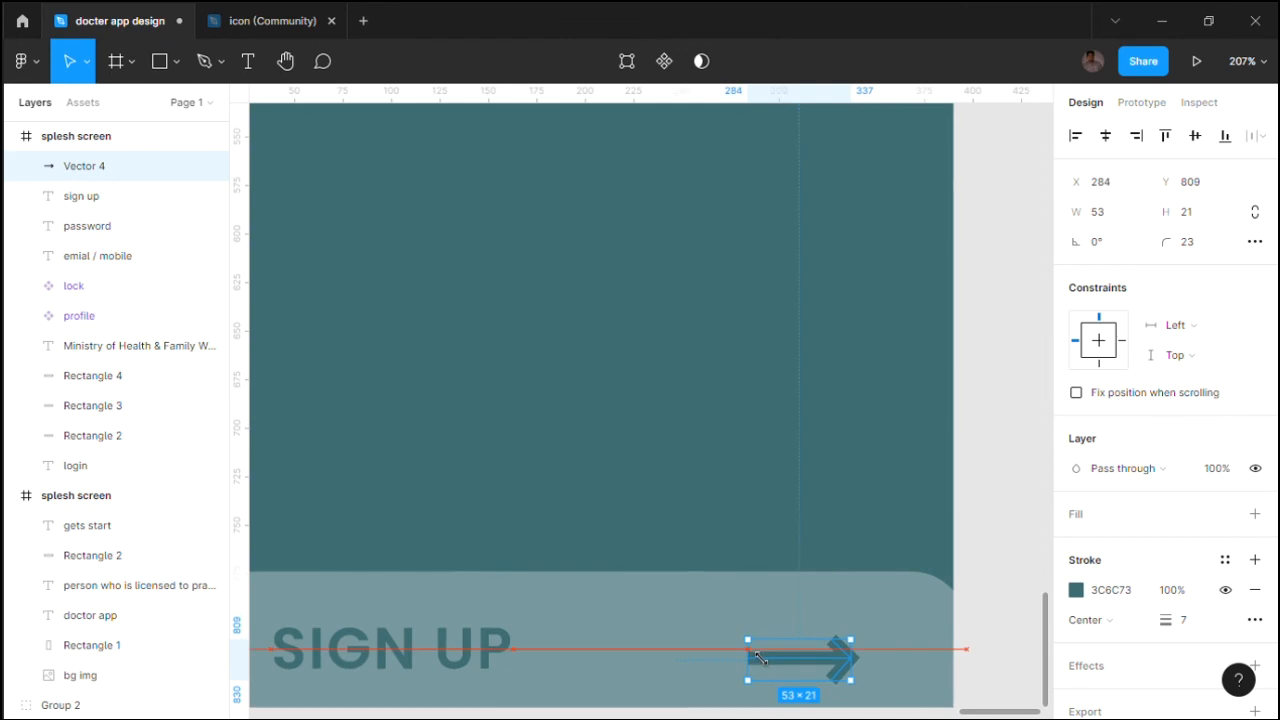
- Give the arrow's solid stroke a round join and round end points
{"action": "left_click", "coordinate": [1118, 624]}
{"action": "left_click", "coordinate": [1107, 621]}
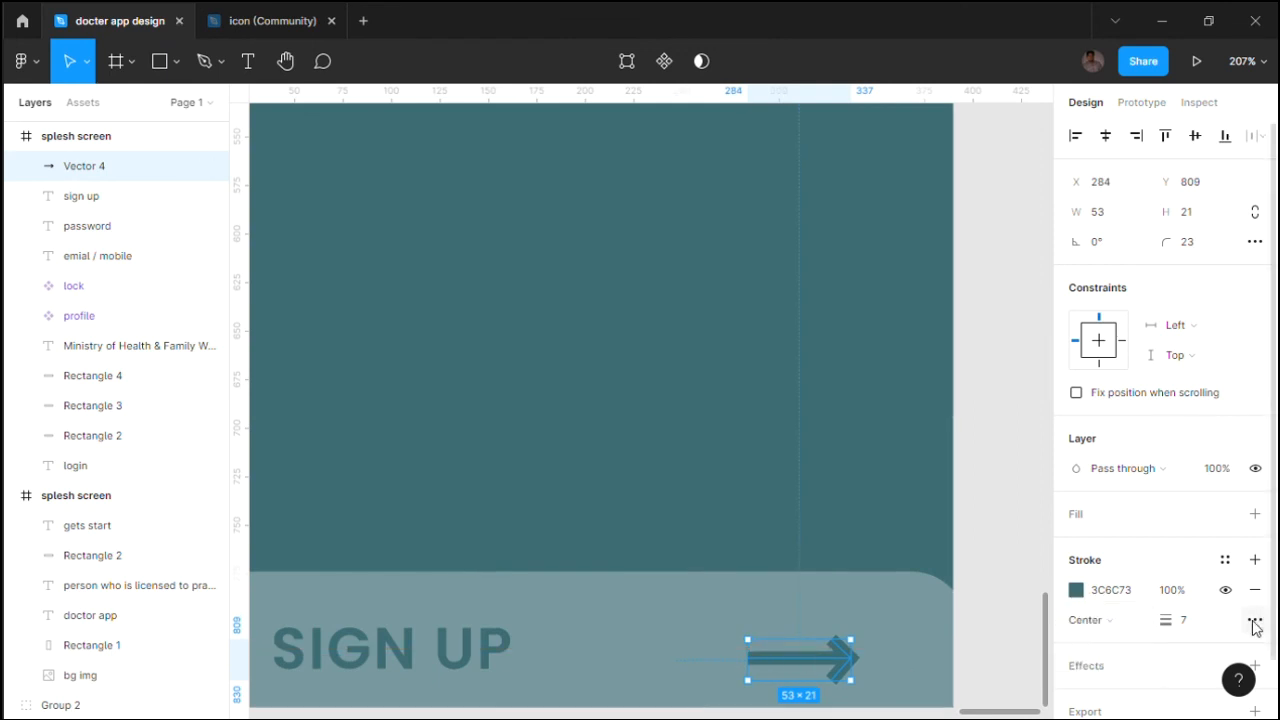
{"action": "left_click", "coordinate": [1255, 620]}
{"action": "left_click", "coordinate": [1032, 653]}
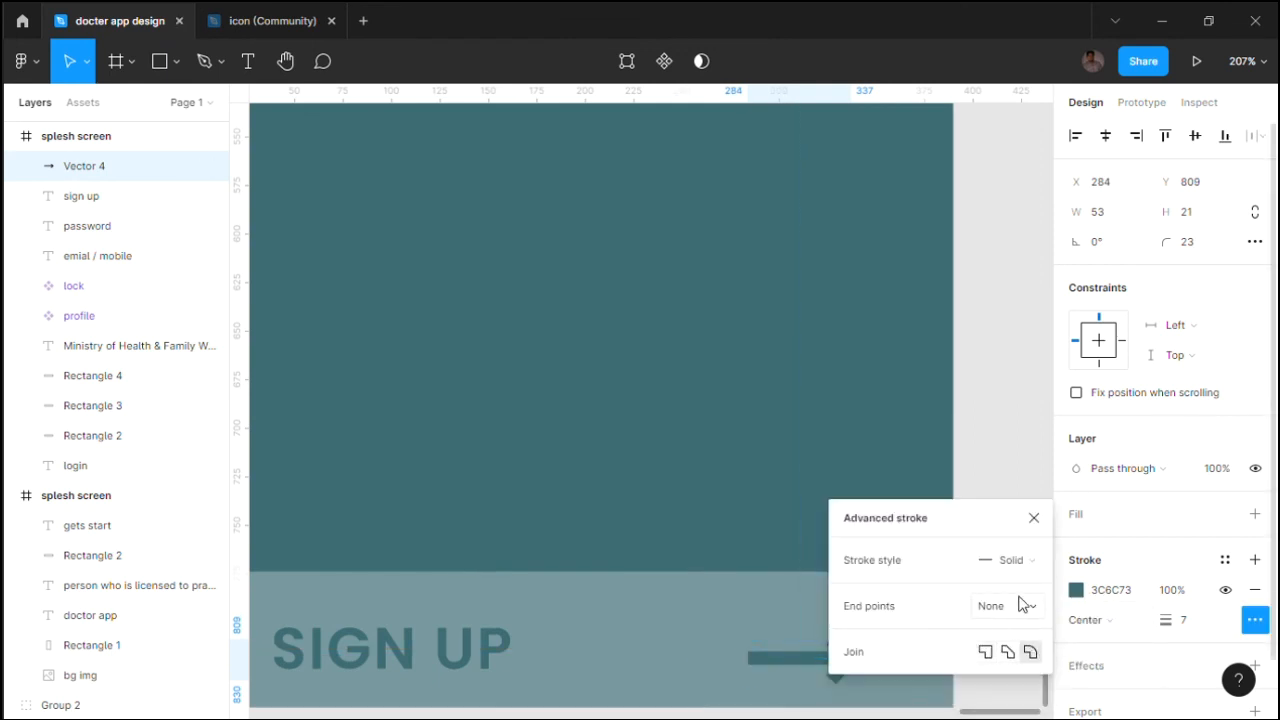
{"action": "left_click", "coordinate": [1023, 561]}
{"action": "left_click", "coordinate": [998, 606]}
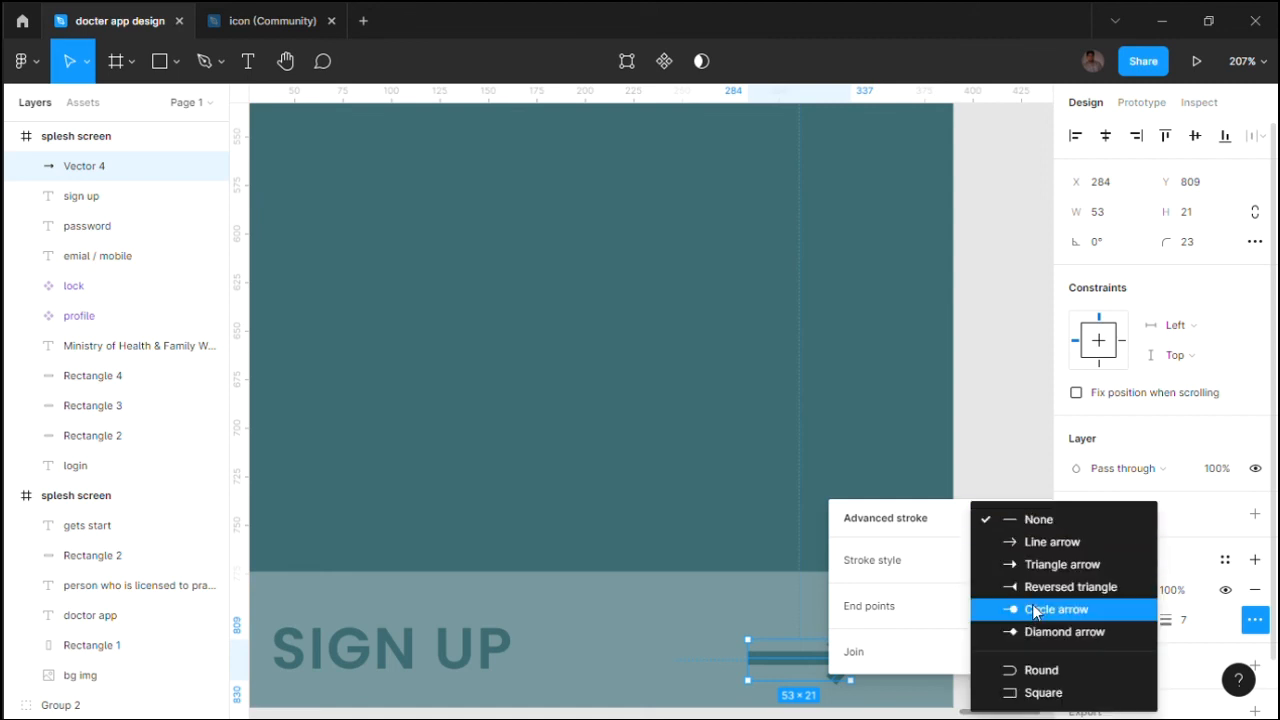
{"action": "left_click", "coordinate": [1036, 596]}
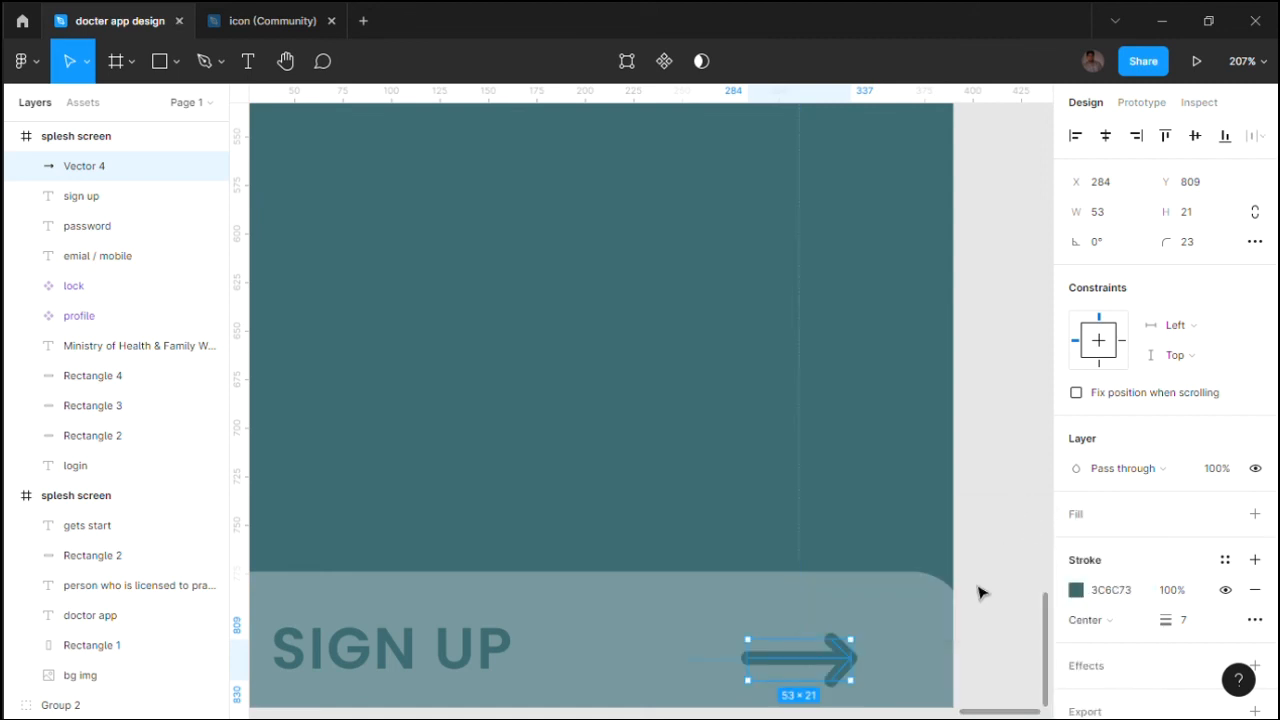
- Move the arrow up to Y 803 so it lines up with the "SIGN UP" label
{"action": "scroll", "coordinate": [900, 630], "scroll_direction": "down", "scroll_amount": 3}
{"action": "left_click_drag", "start_coordinate": [854, 671], "coordinate": [849, 648]}
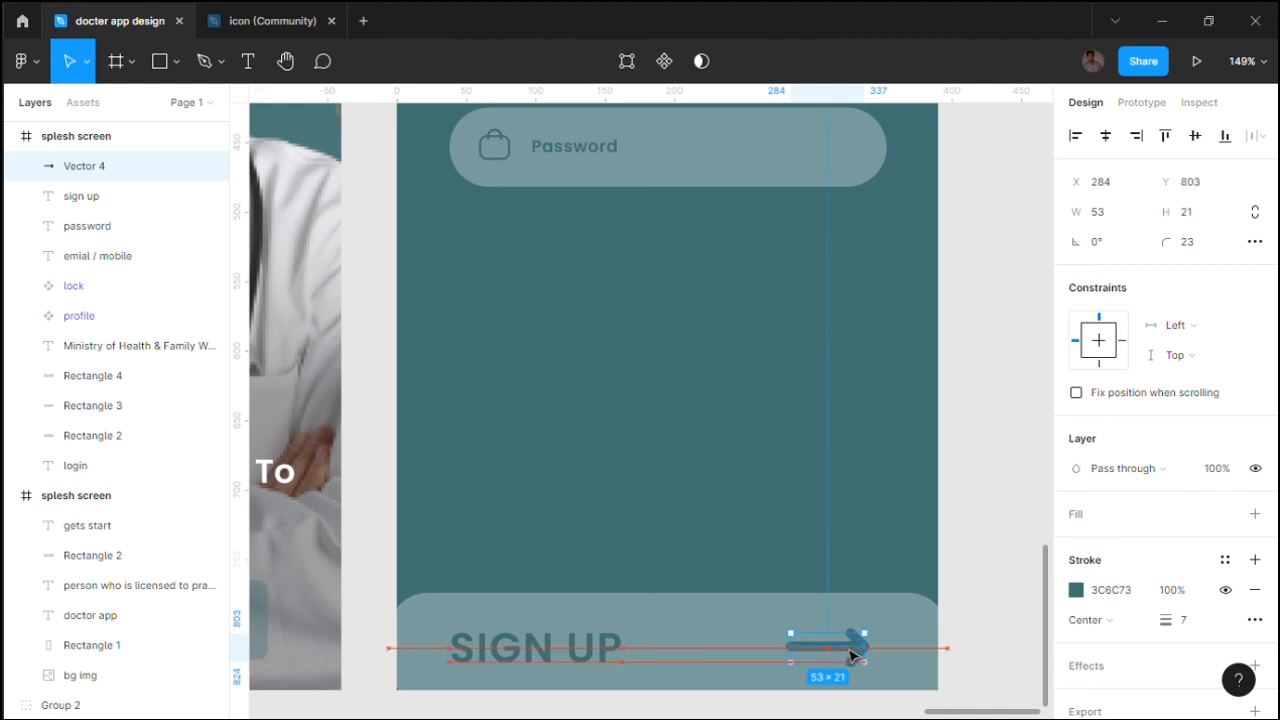
{"action": "left_click", "coordinate": [983, 623]}
{"action": "scroll", "coordinate": [990, 580], "scroll_direction": "down", "scroll_amount": 5}
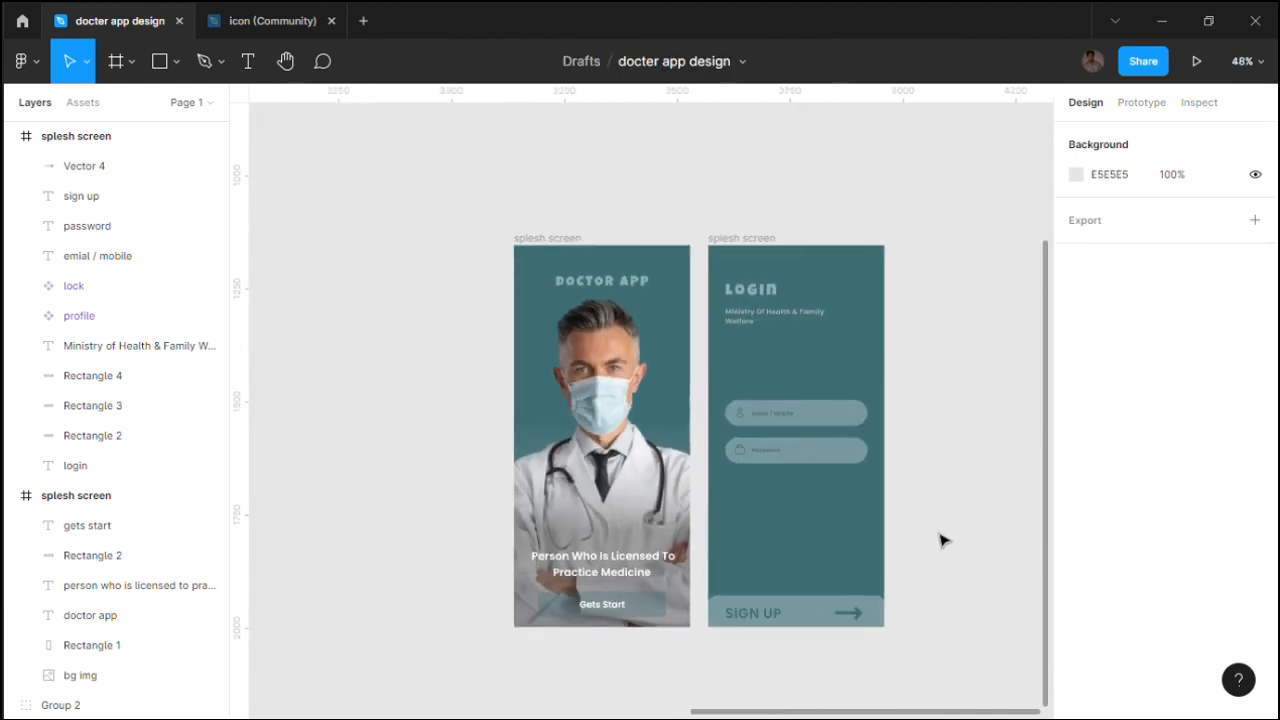
- Set the "SIGN UP" label's font size to 25
{"action": "scroll", "coordinate": [763, 618], "scroll_direction": "up", "scroll_amount": 5}
{"action": "left_click", "coordinate": [760, 614]}
{"action": "left_click", "coordinate": [1195, 573]}
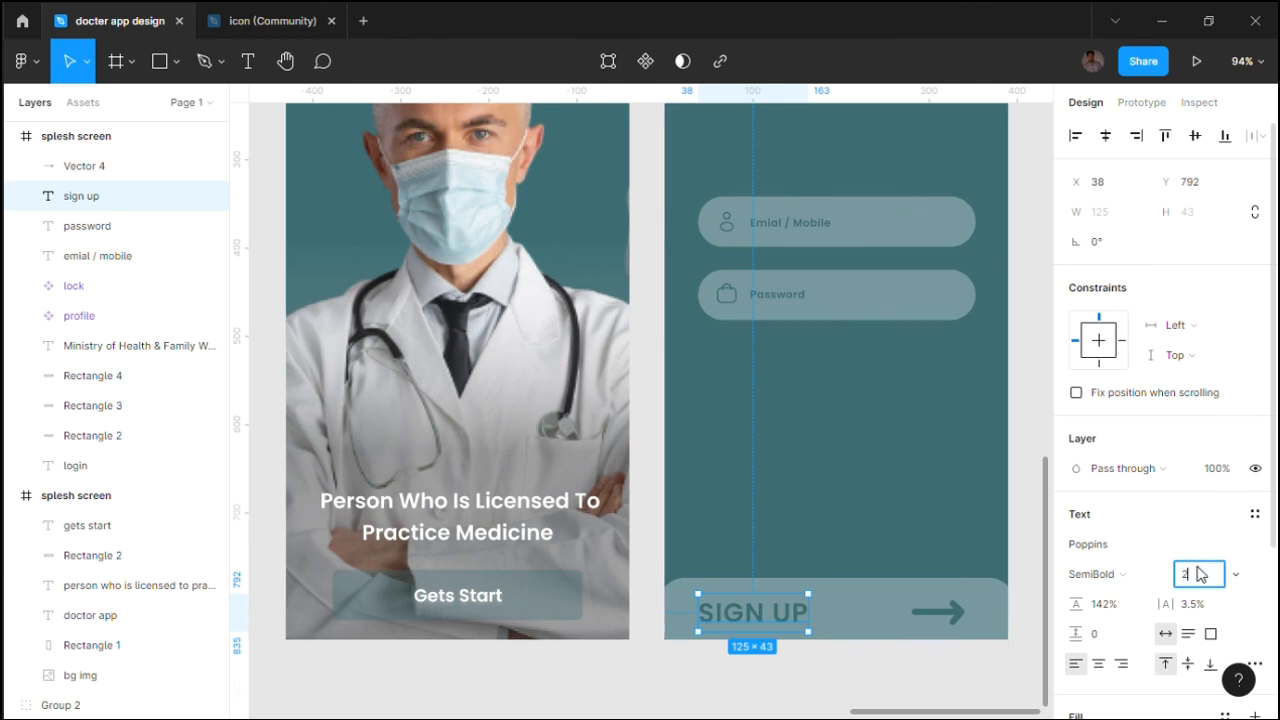
{"action": "left_click", "coordinate": [970, 469]}
- Centre the "SIGN UP" label horizontally on the bottom bar
{"action": "left_click_drag", "start_coordinate": [747, 612], "coordinate": [836, 620]}
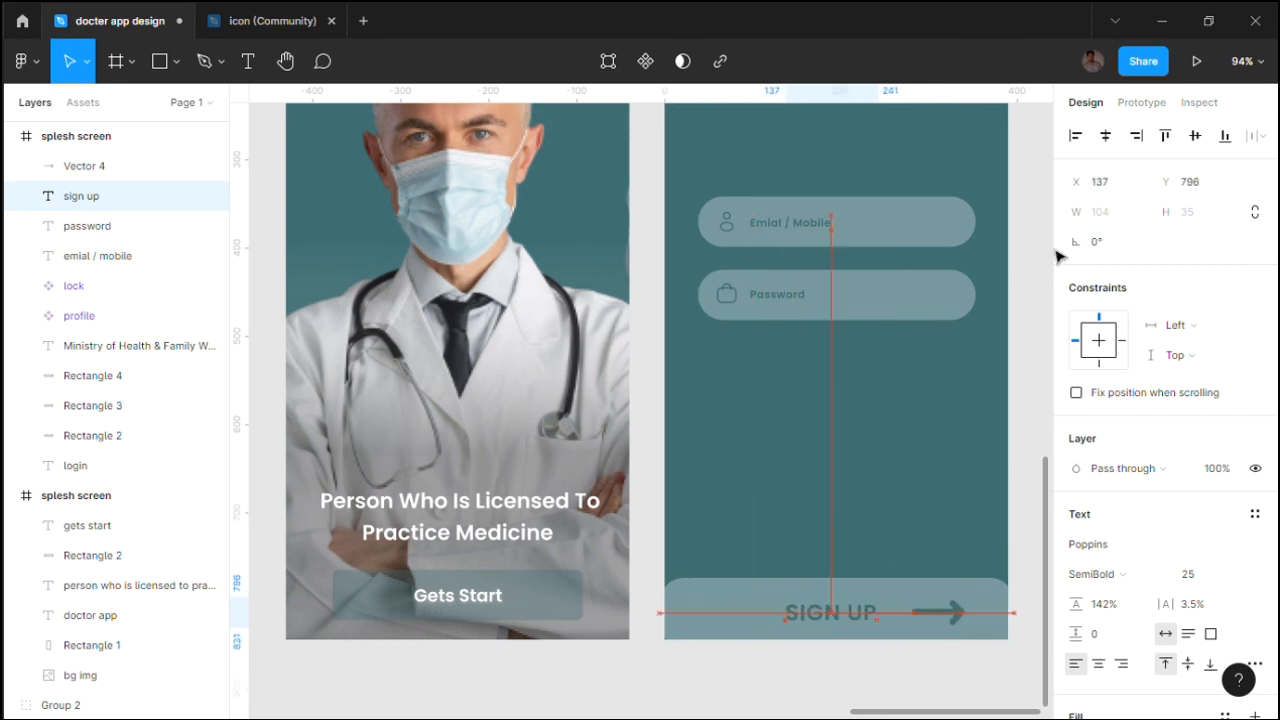
{"action": "left_click", "coordinate": [975, 595], "text": "shift"}
{"action": "left_click", "coordinate": [1104, 137]}
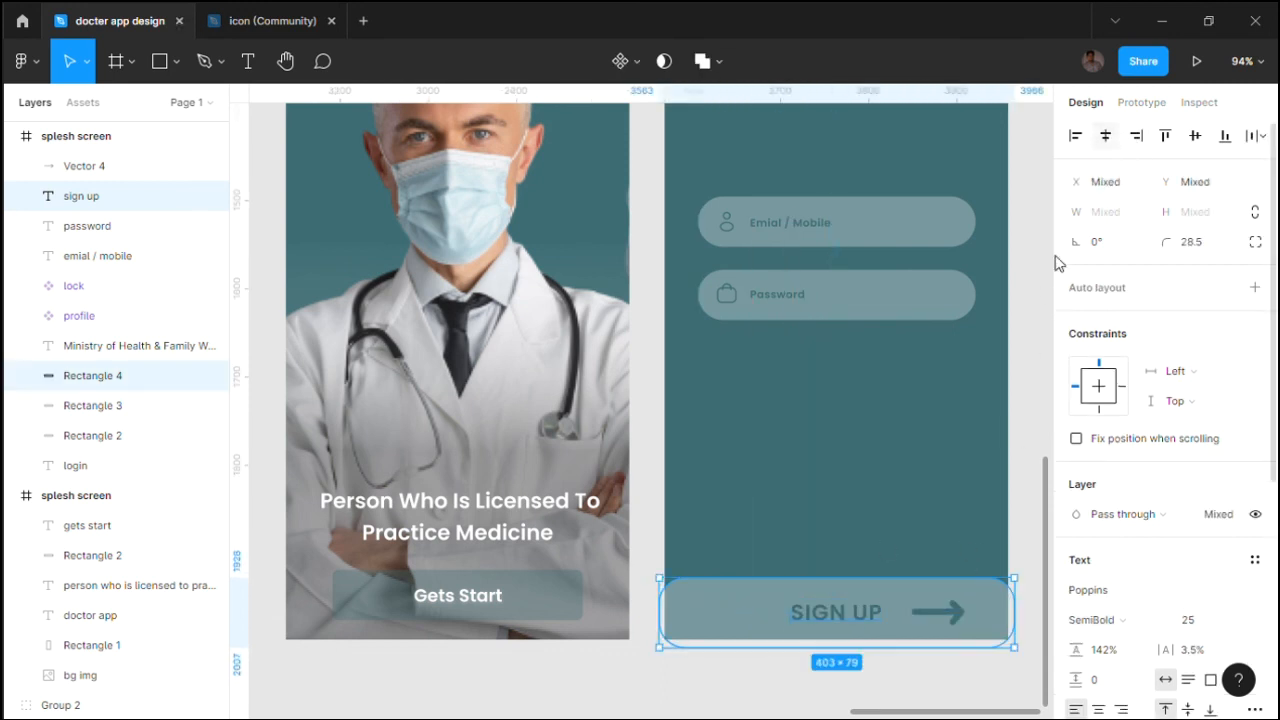
{"action": "left_click", "coordinate": [922, 547]}
{"action": "left_click", "coordinate": [866, 610]}
{"action": "left_click", "coordinate": [930, 590], "text": "shift"}
{"action": "left_click", "coordinate": [903, 489]}
- Delete the arrow from the bottom bar
{"action": "scroll", "coordinate": [923, 466], "scroll_direction": "down", "scroll_amount": 3}
{"action": "scroll", "coordinate": [923, 466], "scroll_direction": "up", "scroll_amount": 2}
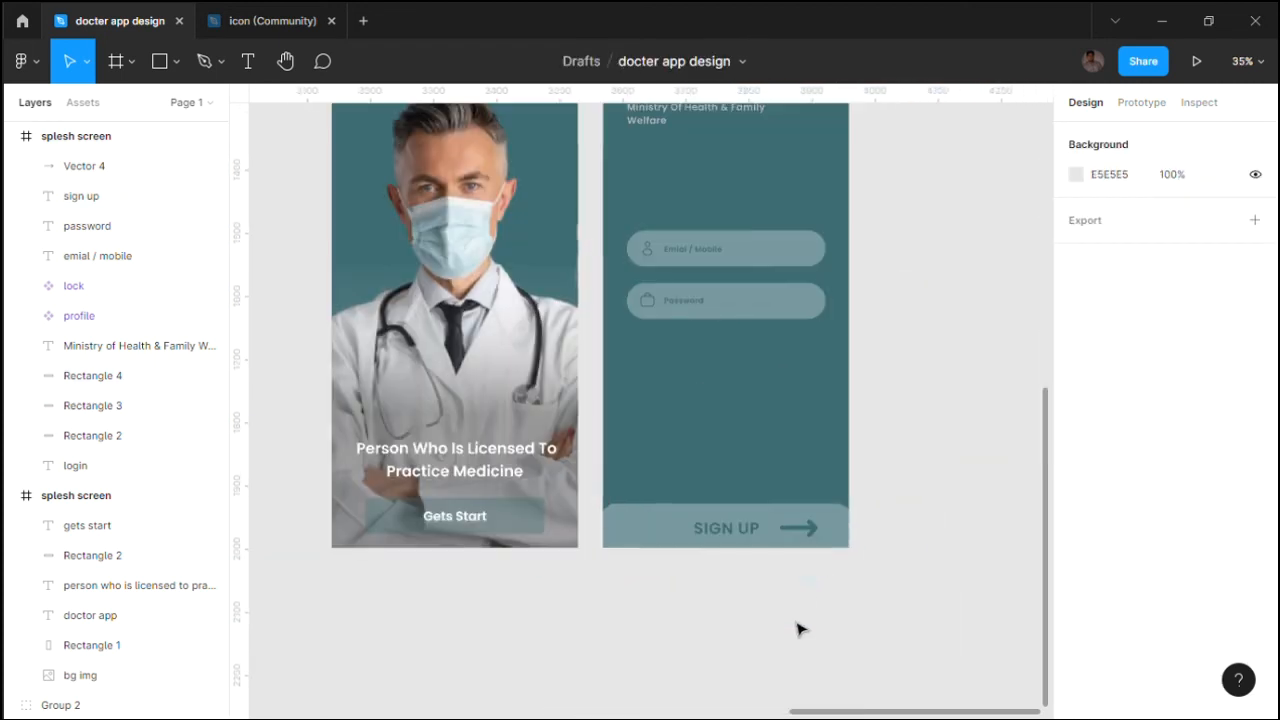
{"action": "left_click", "coordinate": [820, 534]}
{"action": "key", "text": "Delete"}
- Duplicate the "Password" label below its field at X 97, Y 506, reword it "Forgot Password" and colour it with the field's light teal
{"action": "scroll", "coordinate": [866, 543], "scroll_direction": "down", "scroll_amount": 3}
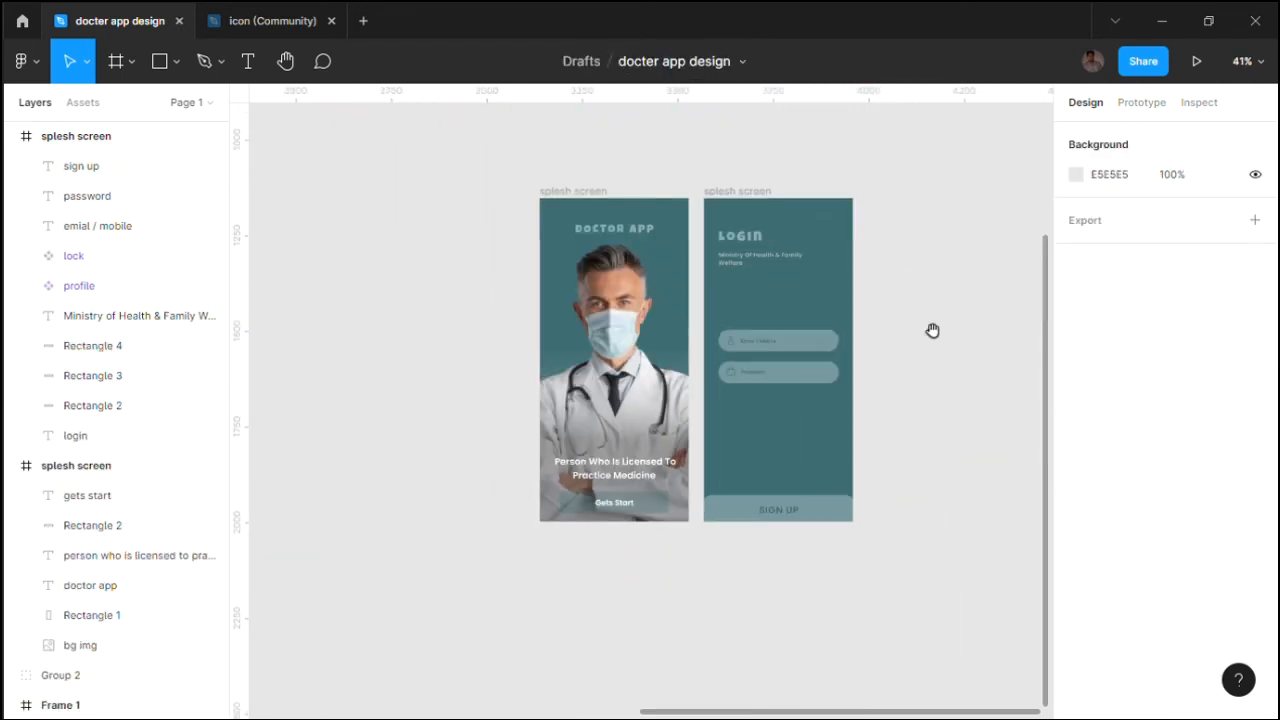
{"action": "scroll", "coordinate": [727, 501], "scroll_direction": "up", "scroll_amount": 5}
{"action": "left_click_drag", "start_coordinate": [585, 413], "coordinate": [588, 467]}
{"action": "double_click", "coordinate": [587, 476]}
{"action": "type", "text": "forgot passw"}
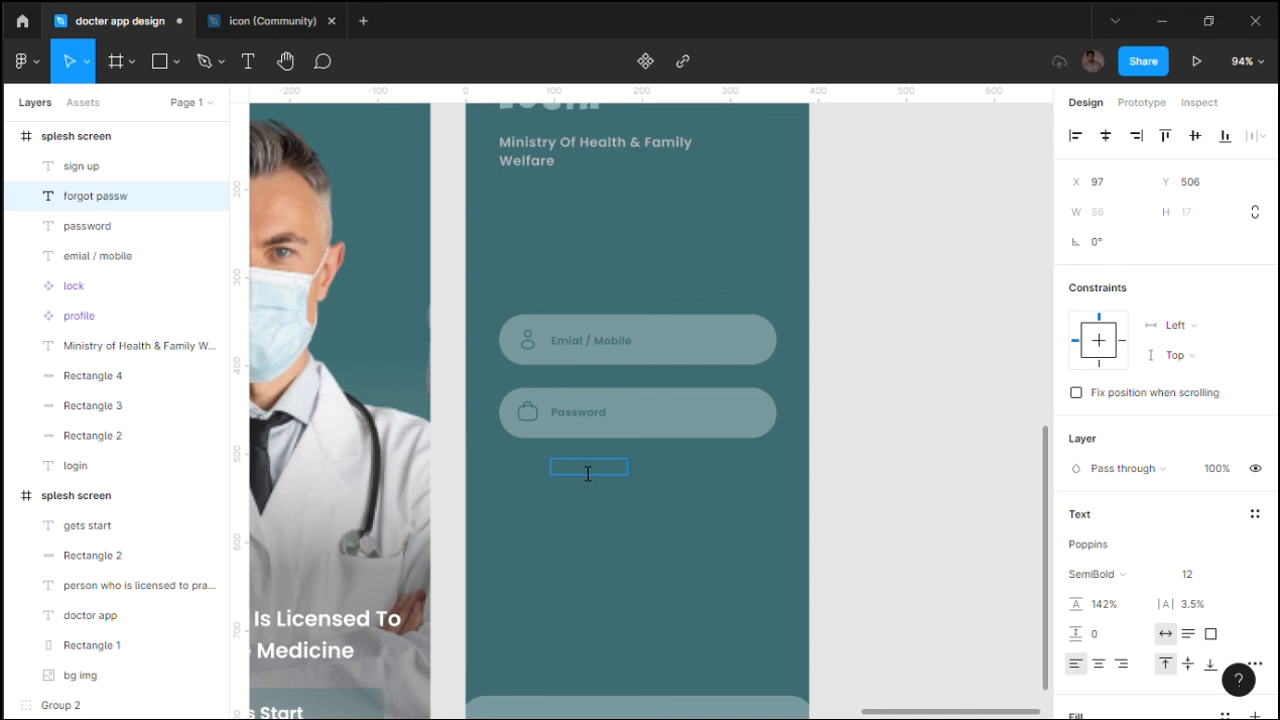
{"action": "type", "text": "i"}
{"action": "left_click", "coordinate": [668, 433]}
{"action": "left_click", "coordinate": [681, 470]}
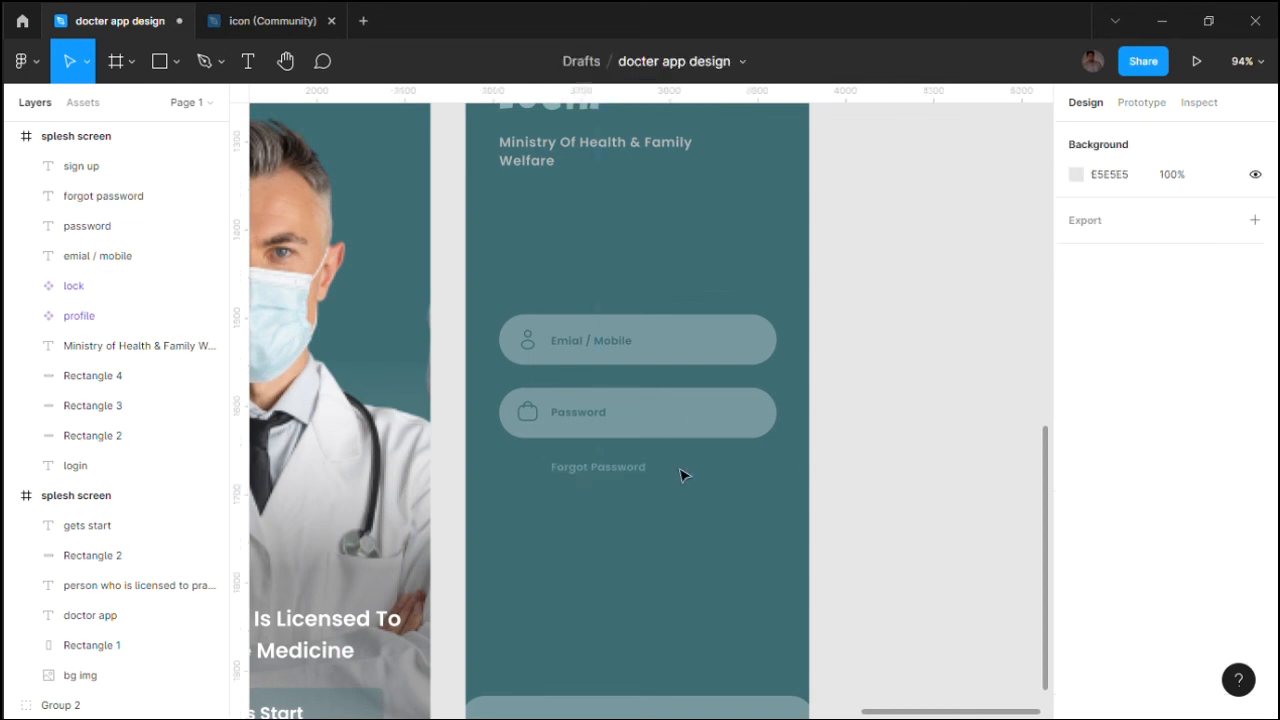
- Set the "Forgot Password" label's font size to 10 and move it under the password field's right end at X 259, Y 503
{"action": "scroll", "coordinate": [677, 467], "scroll_direction": "up", "scroll_amount": 3}
{"action": "left_click_drag", "start_coordinate": [620, 476], "coordinate": [815, 474]}
{"action": "left_click", "coordinate": [1189, 573]}
{"action": "type", "text": "10"}
{"action": "left_click", "coordinate": [771, 531]}
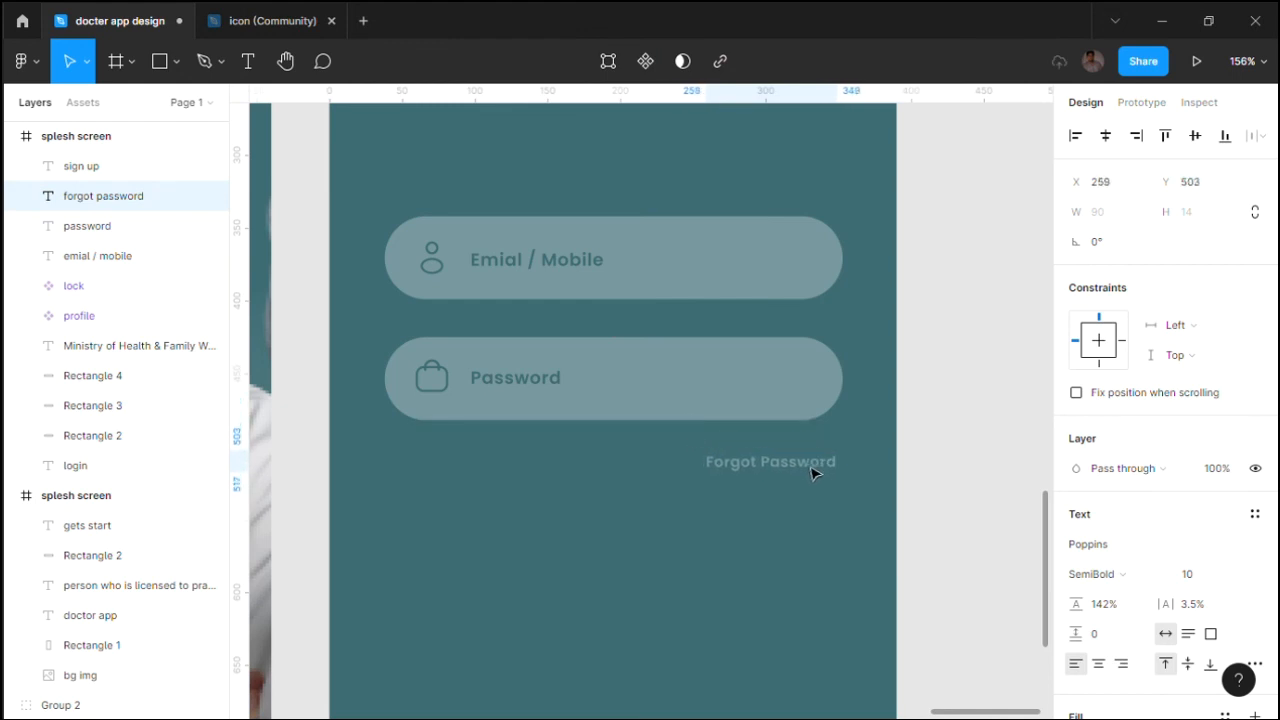